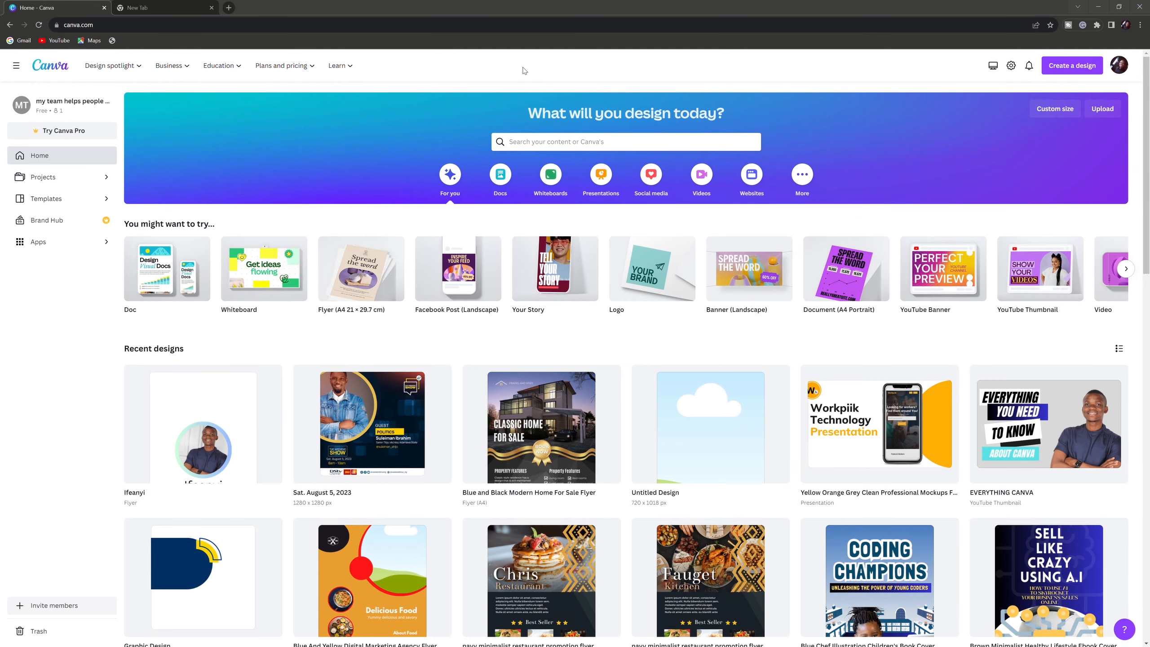
Create a new blank flyer design in the Portrait 5 x 7 in format
mouse_move(1027, 307)
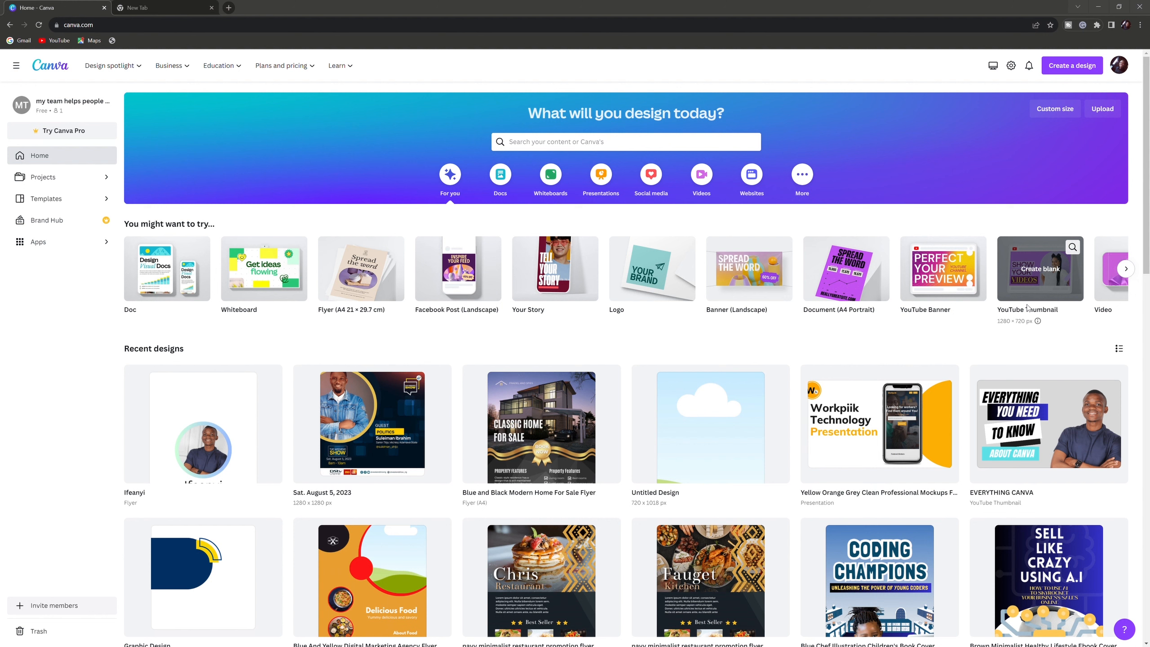
left_click(1068, 67)
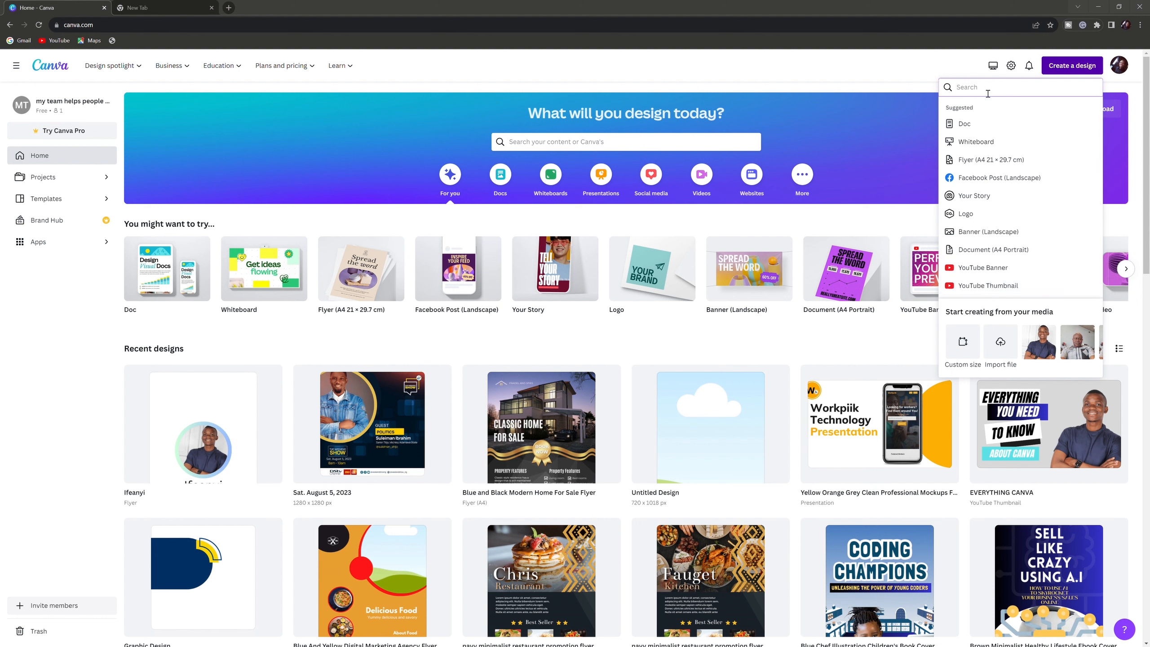
type("FLLYER")
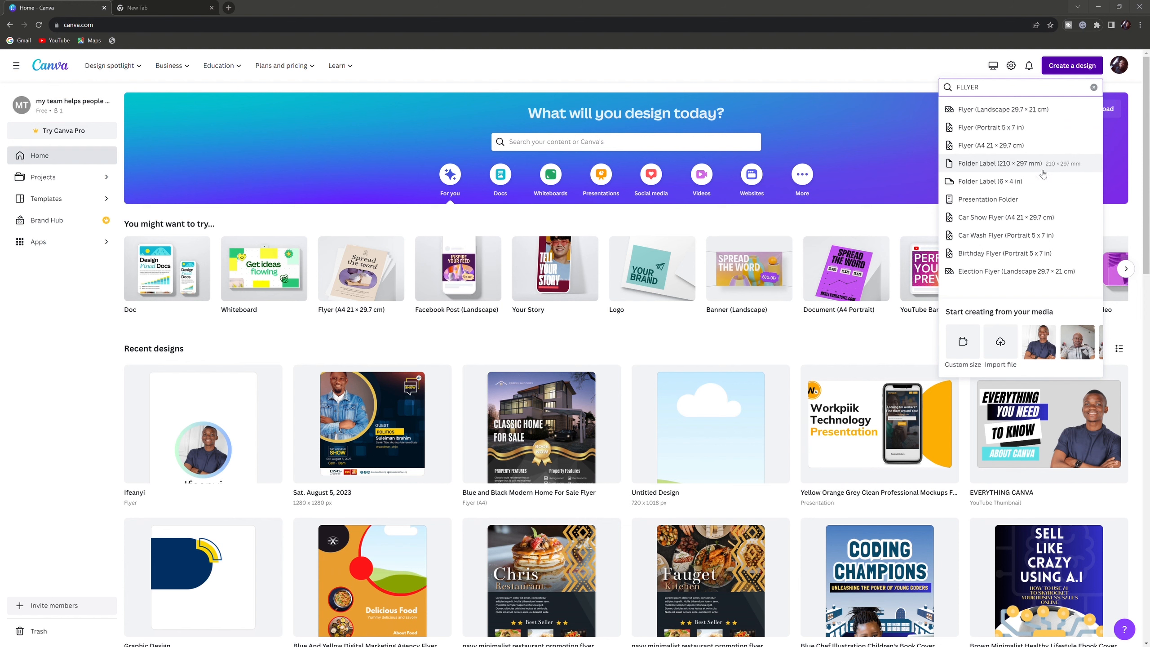
left_click(1014, 128)
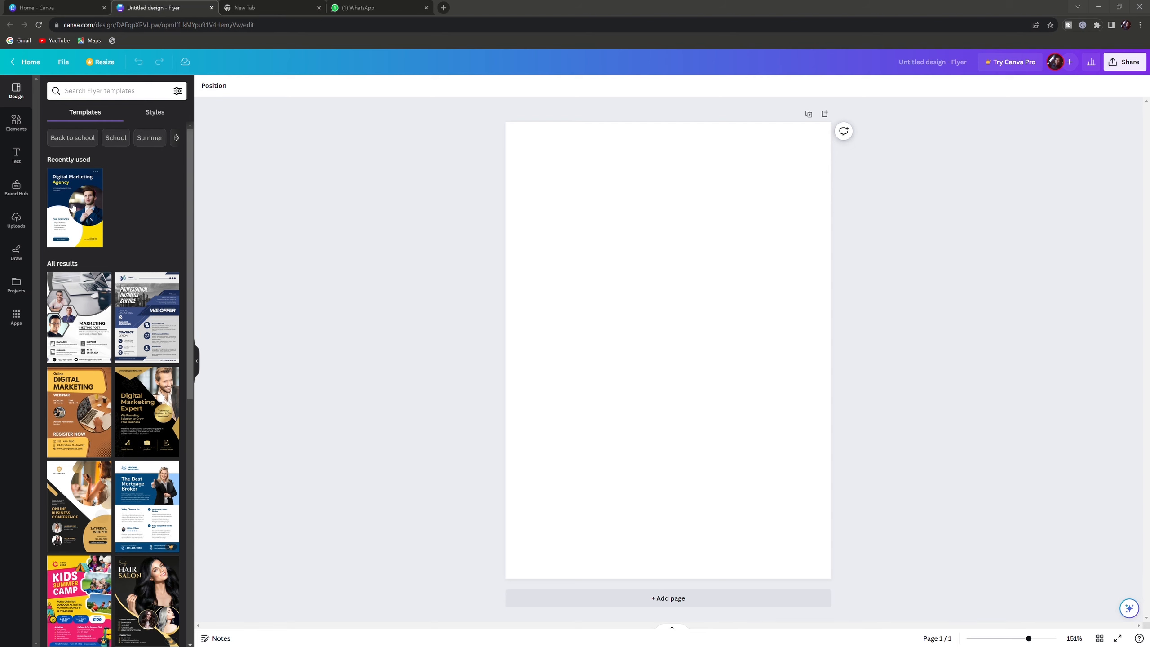
Look over the available flyer templates and the library of design elements
scroll(73, 206, "down", 15)
scroll(72, 206, "up", 15)
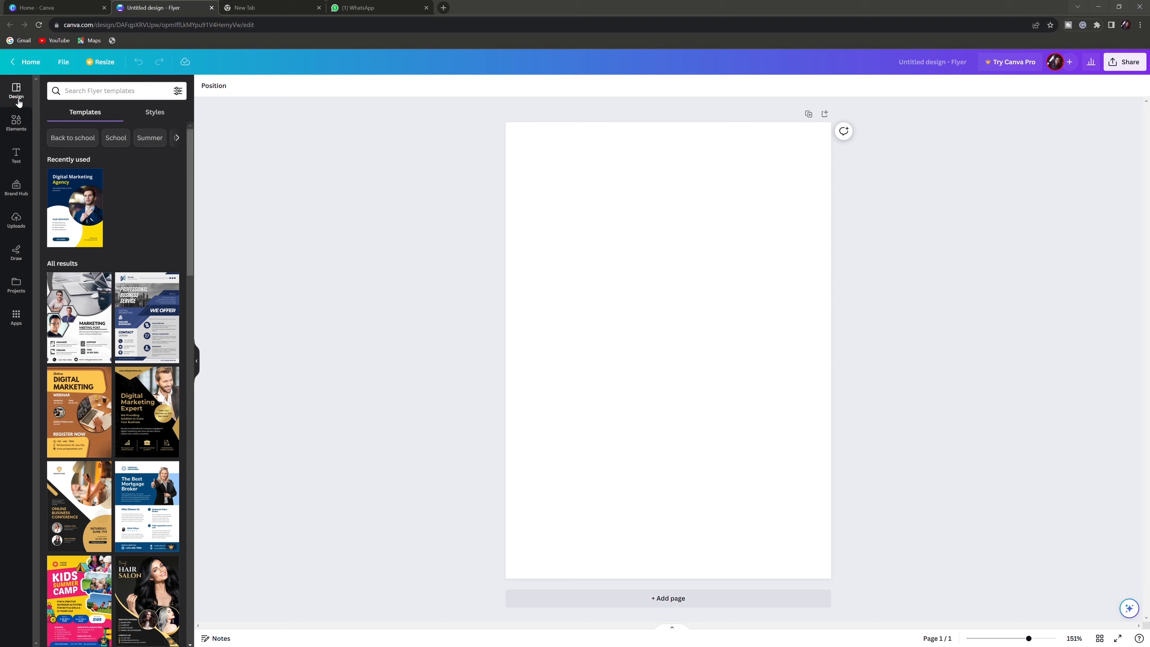
left_click(16, 121)
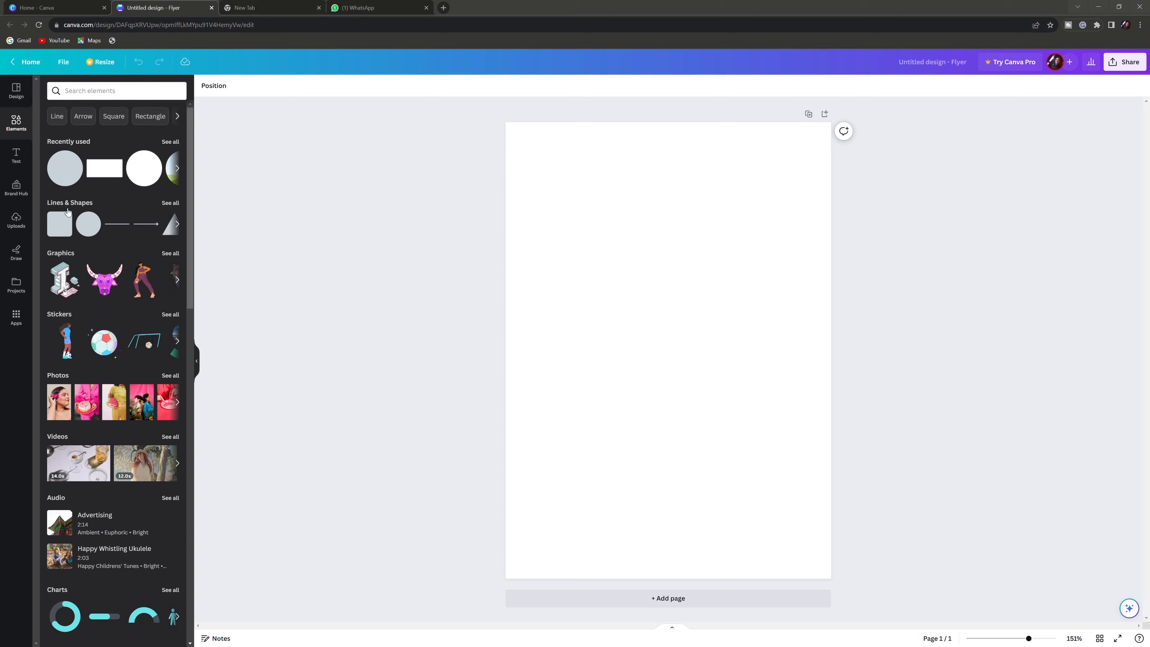
Browse the default text styles and the ready-made font combinations for the flyer
left_click(17, 160)
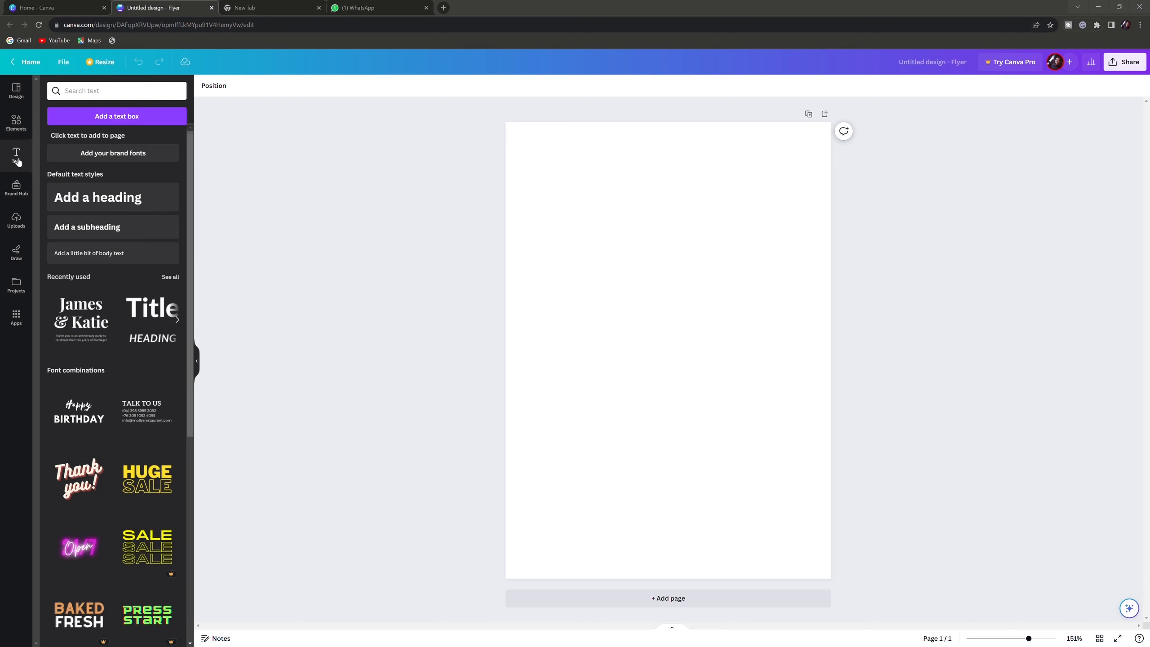
scroll(90, 238, "down", 8)
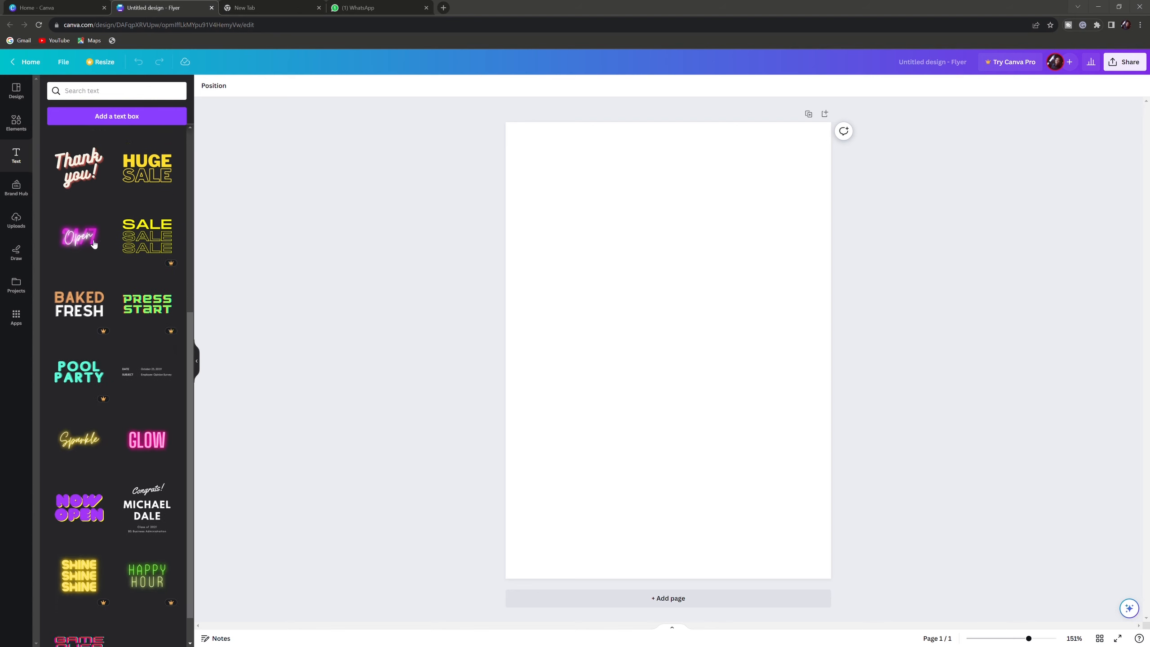
scroll(94, 245, "down", 3)
scroll(109, 294, "up", 10)
scroll(127, 343, "down", 6)
scroll(126, 343, "down", 14)
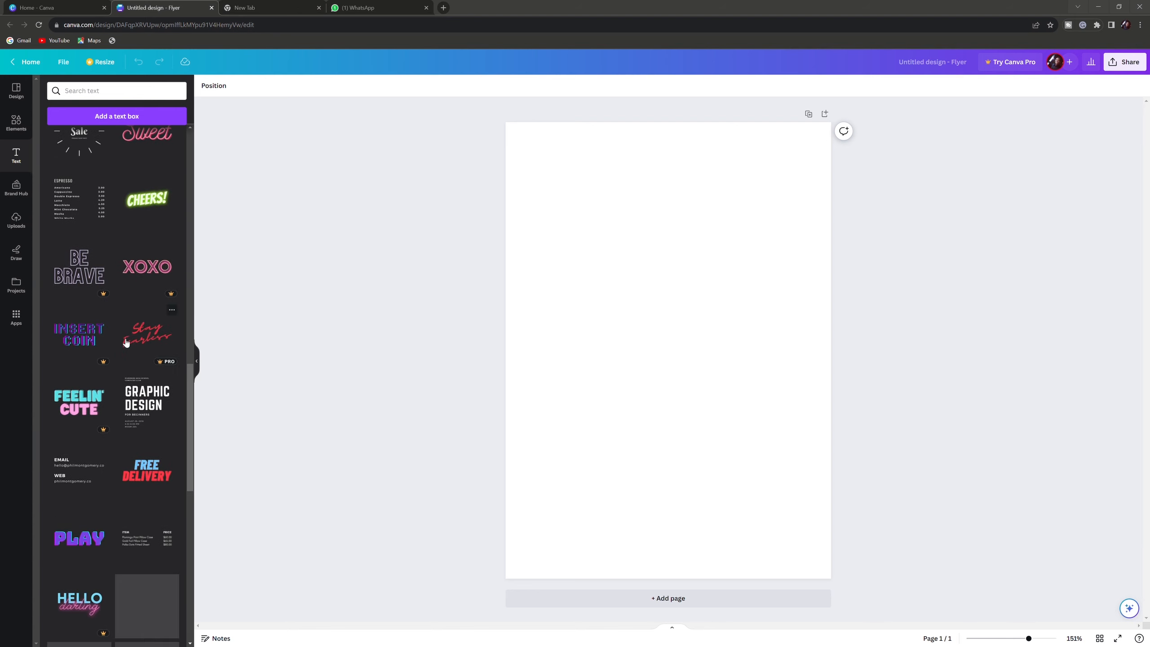
mouse_move(110, 362)
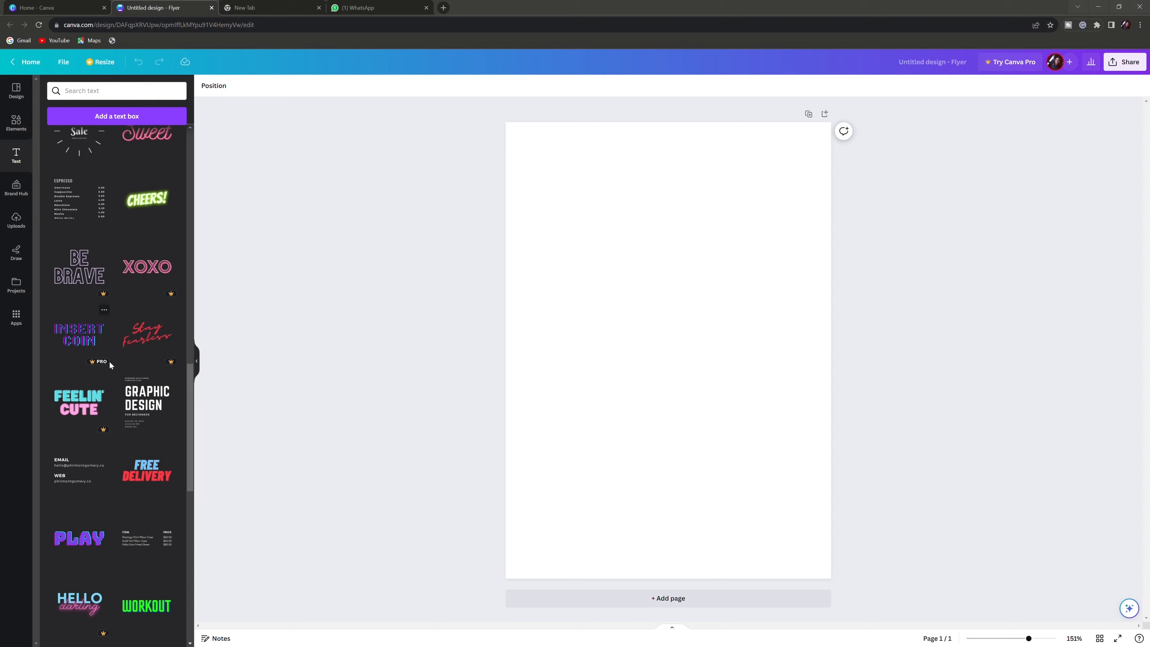
scroll(108, 360, "up", 5)
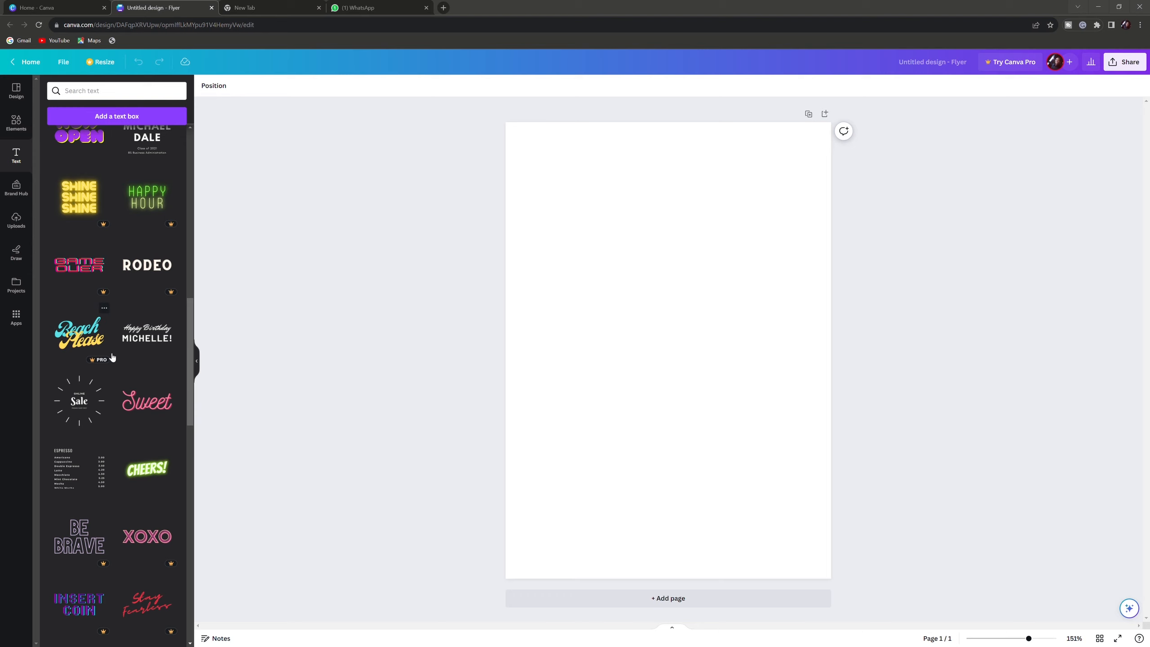
scroll(112, 358, "down", 10)
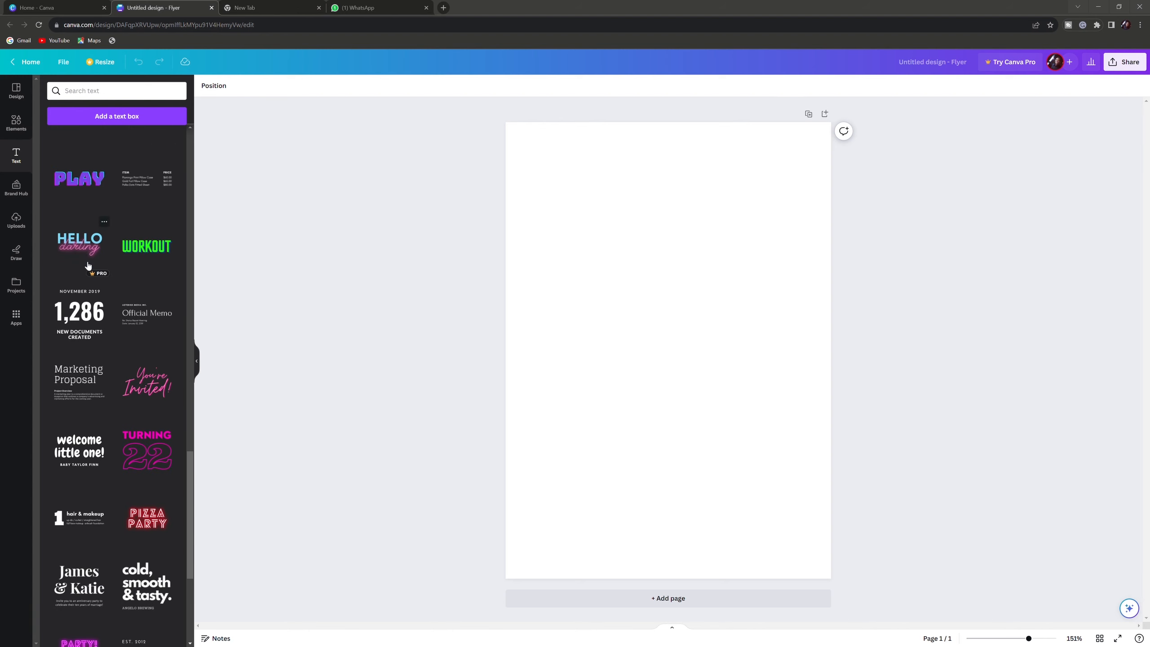
scroll(88, 266, "up", 15)
scroll(88, 266, "up", 7)
scroll(109, 376, "down", 6)
scroll(109, 377, "down", 5)
scroll(109, 376, "up", 10)
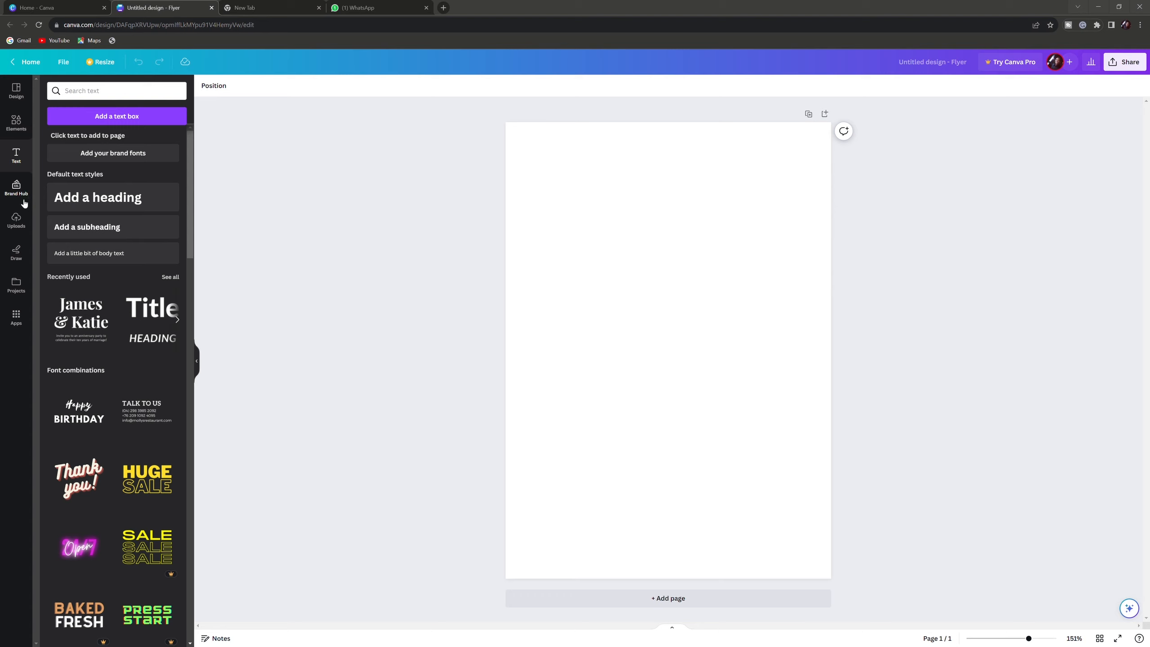
View the uploaded images and the drawing tools, and close the WhatsApp browser tab
left_click(22, 226)
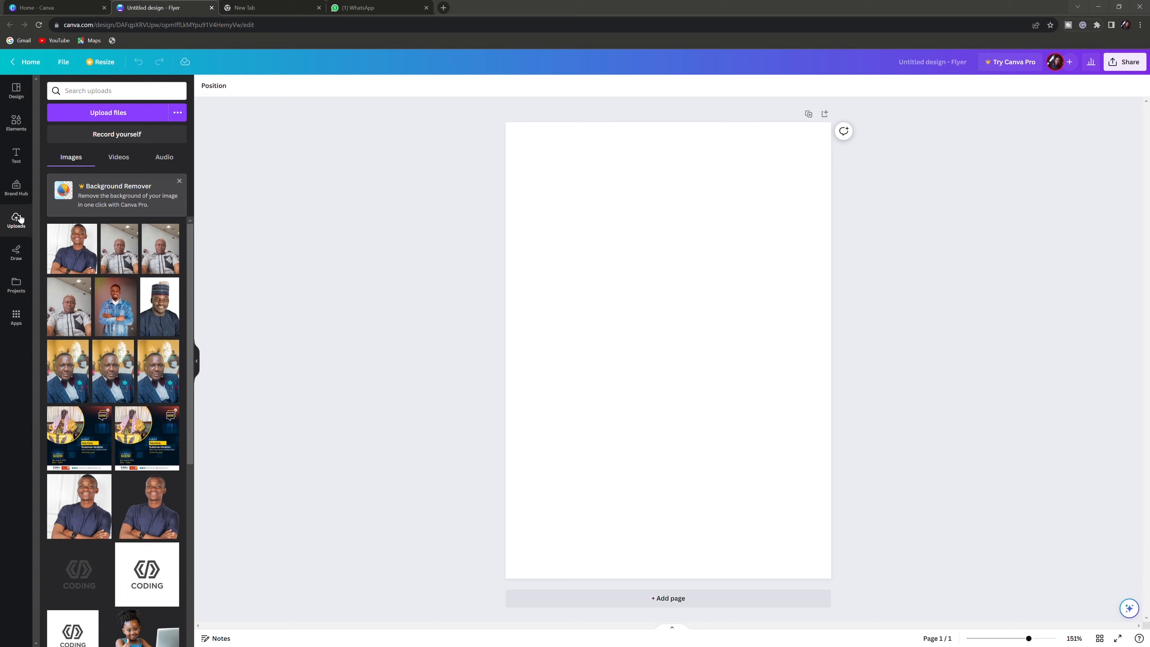
left_click(17, 255)
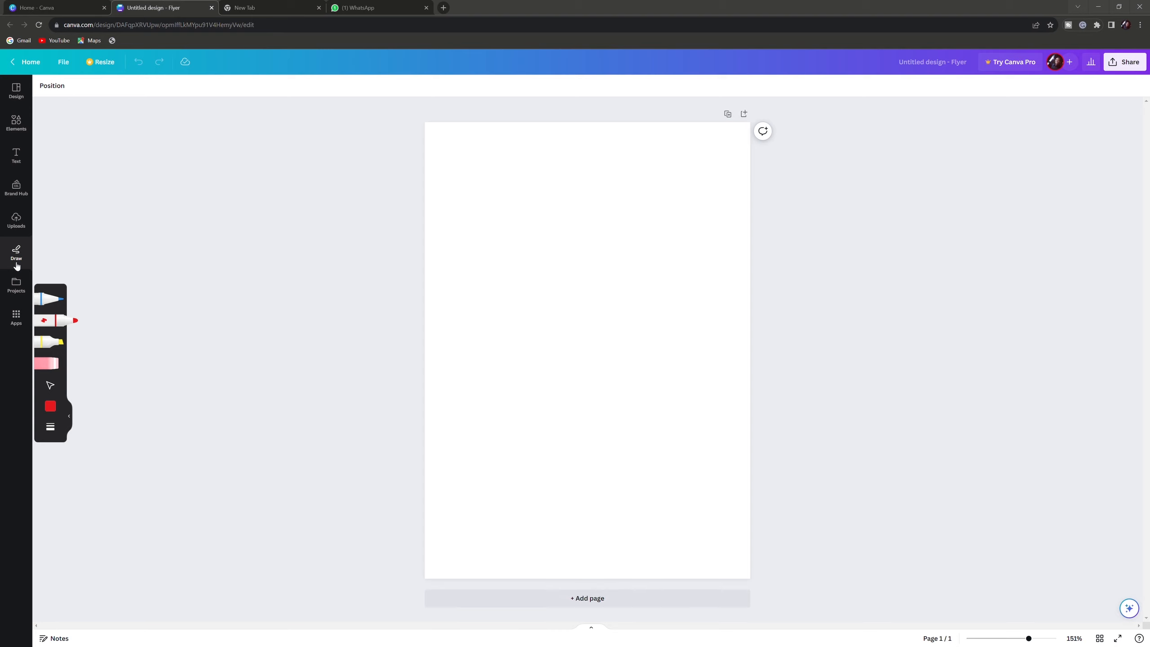
left_click(426, 8)
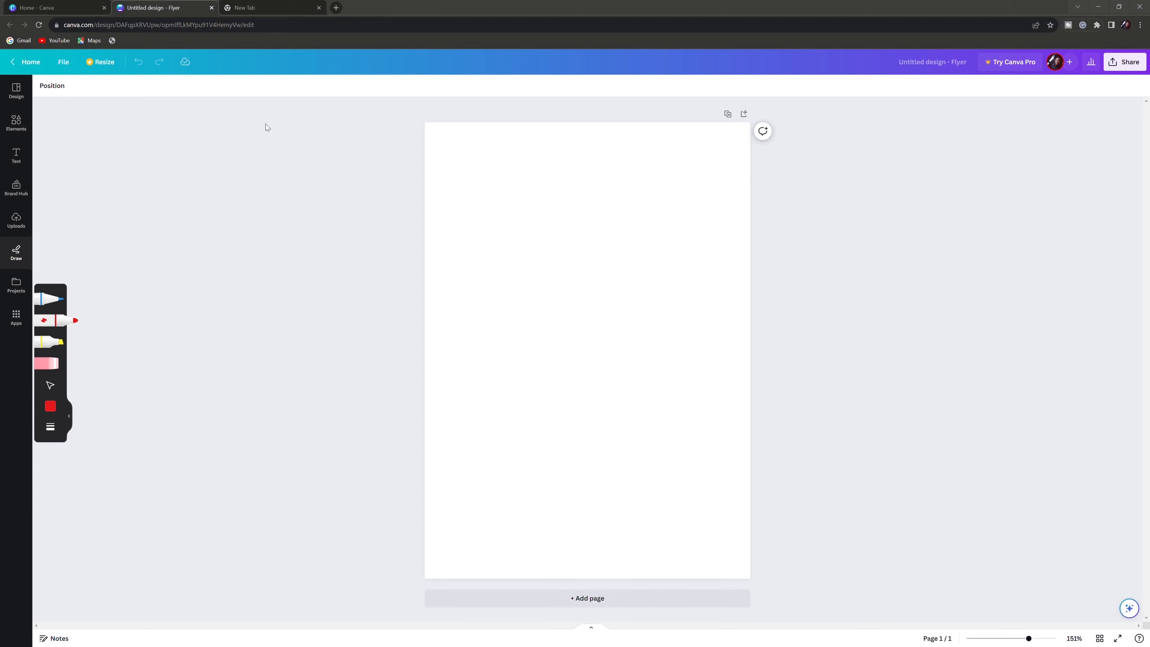
Review the flyer templates and the elements library once more, returning to the templates
left_click(15, 93)
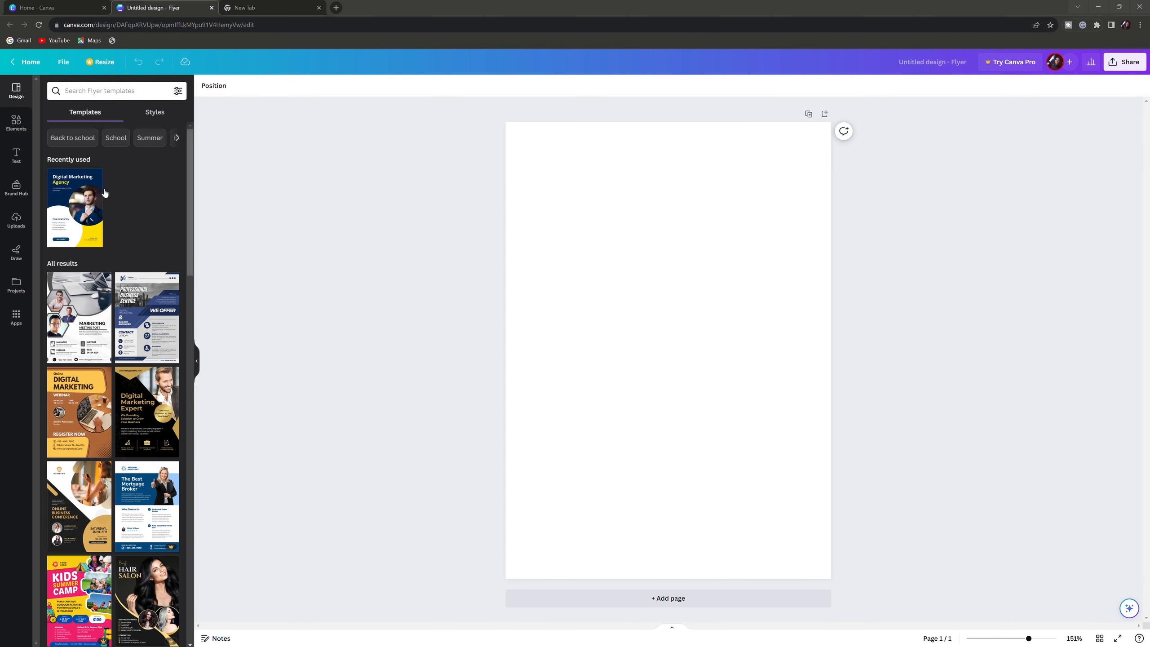
scroll(104, 293, "down", 3)
scroll(104, 292, "up", 3)
left_click(16, 134)
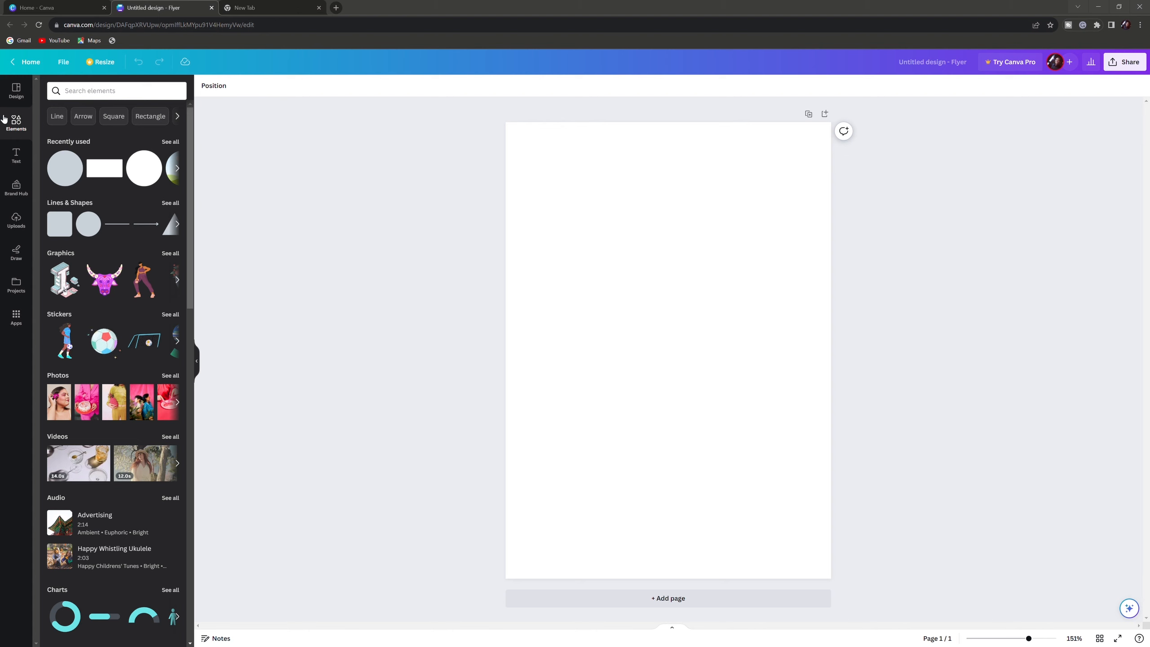
left_click(16, 90)
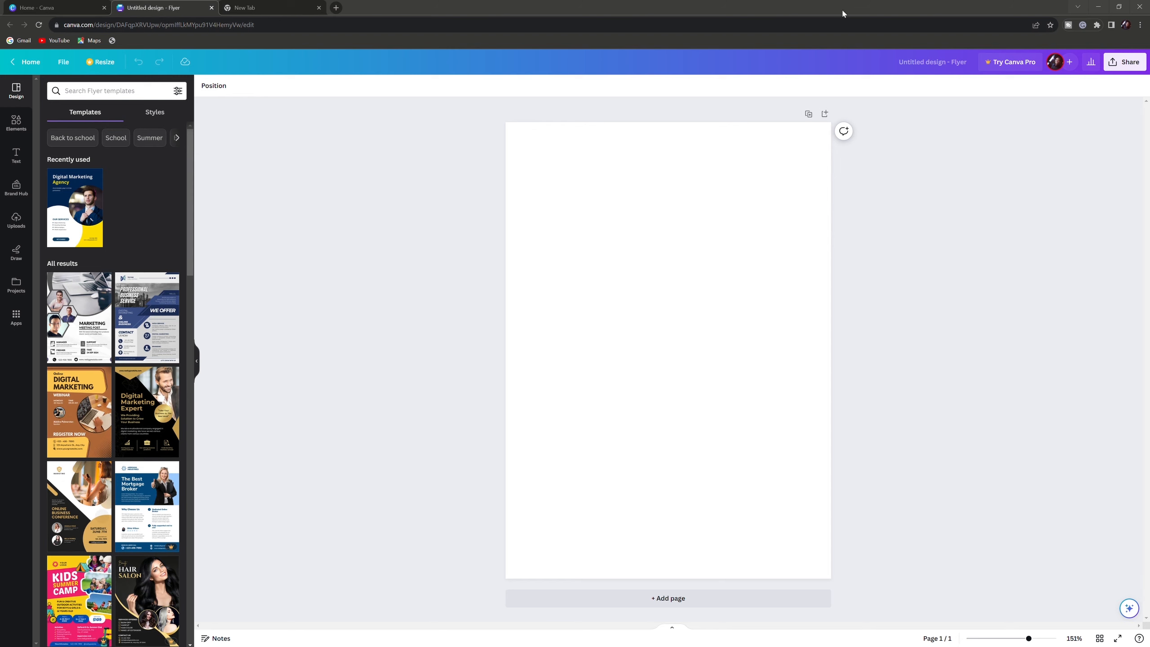
Title the design "FLYER" and check its sharing options
left_click(925, 66)
type("FLYER")
left_click(1118, 62)
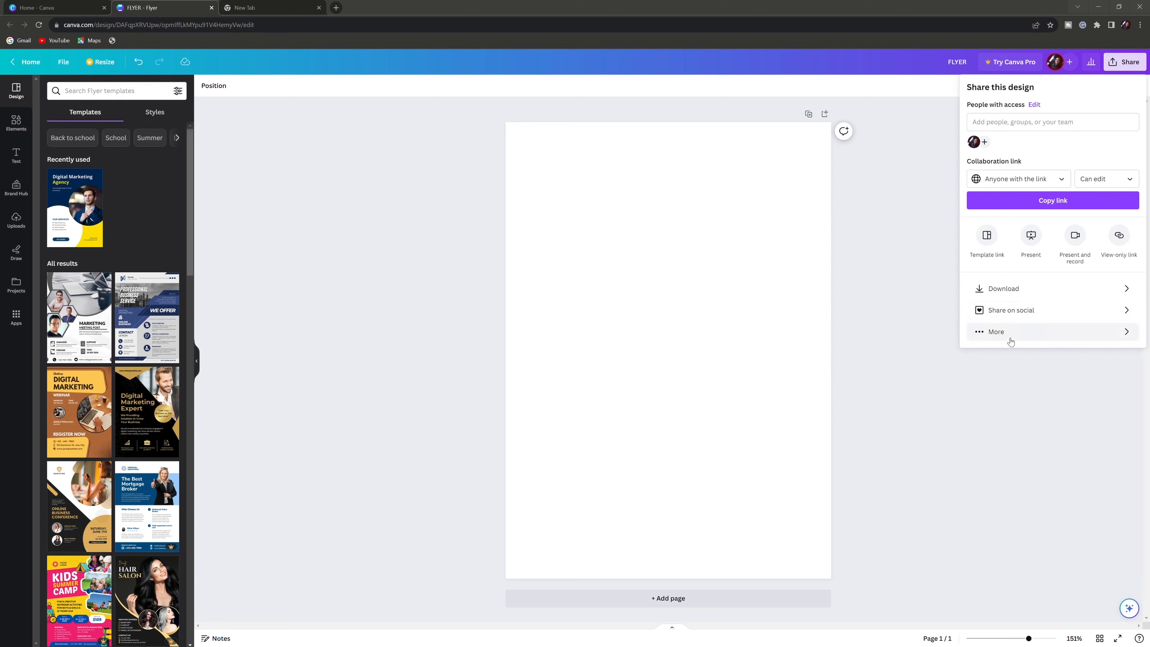
left_click(1119, 62)
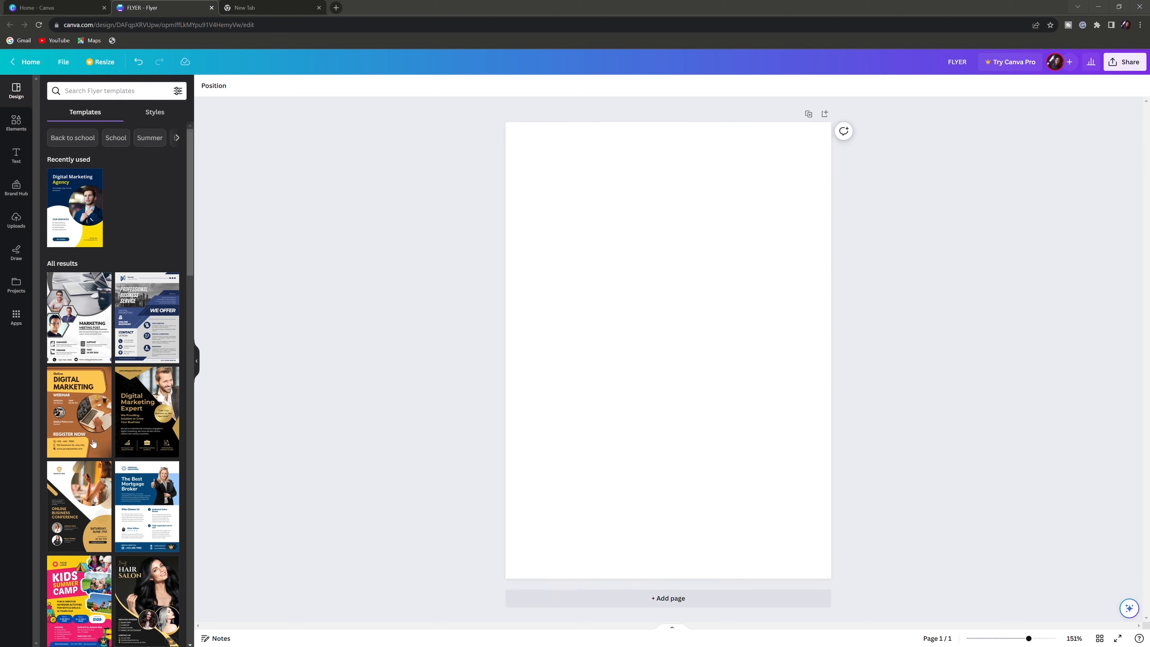
Try the Blue And Yellow Digital Marketing Agency Flyer template on the blank page and undo it
scroll(108, 494, "down", 2)
scroll(108, 494, "up", 2)
scroll(108, 493, "down", 4)
scroll(90, 453, "up", 4)
scroll(86, 453, "down", 10)
scroll(82, 480, "up", 8)
scroll(86, 484, "up", 4)
left_click(69, 195)
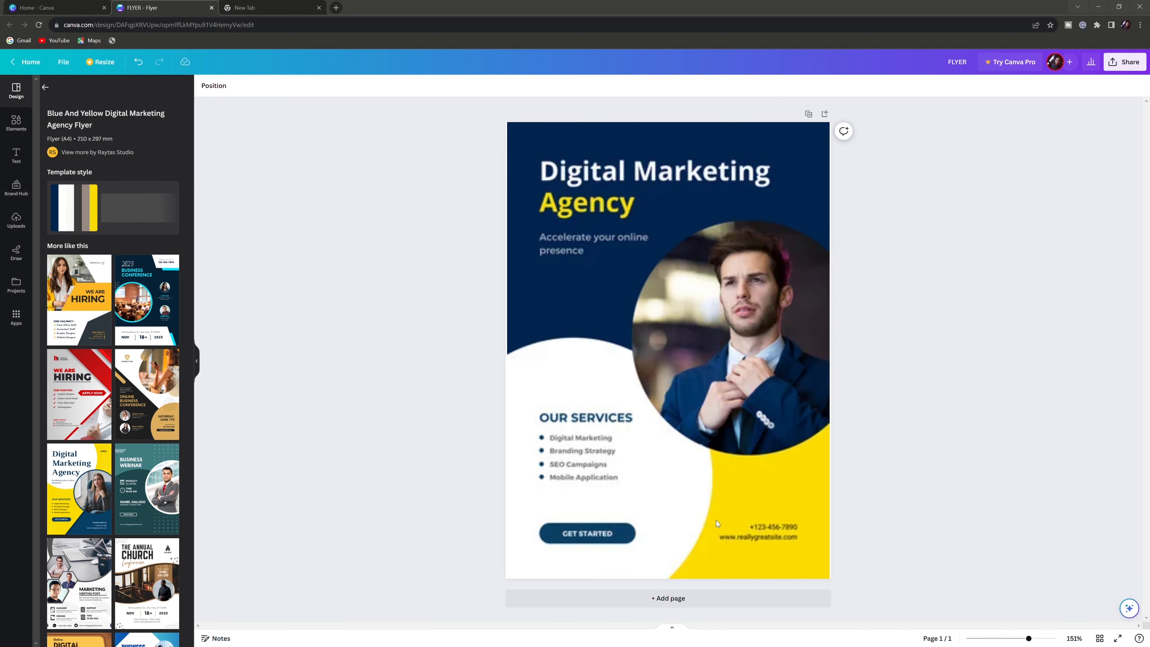
left_click(595, 343)
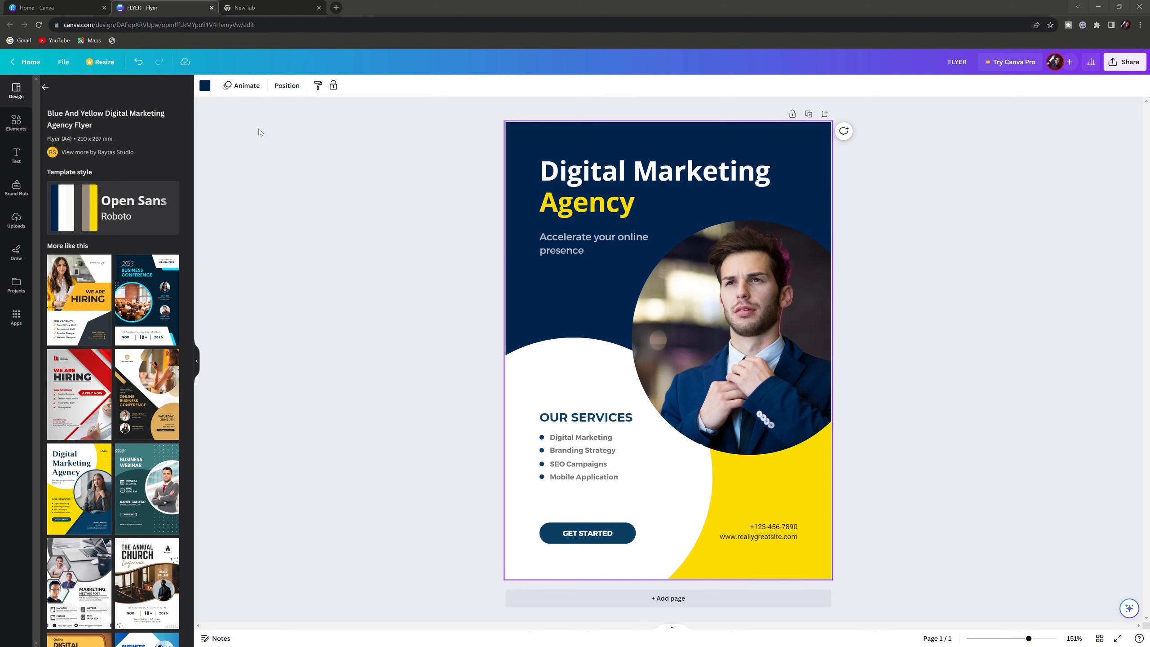
left_click(147, 64)
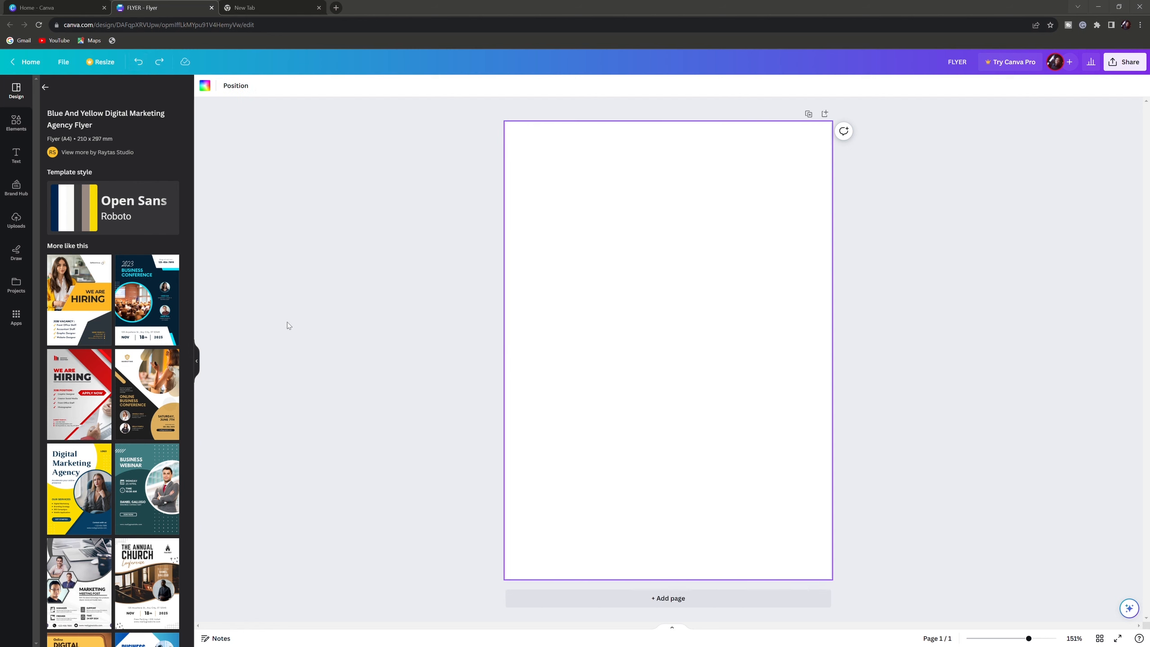
left_click(366, 201)
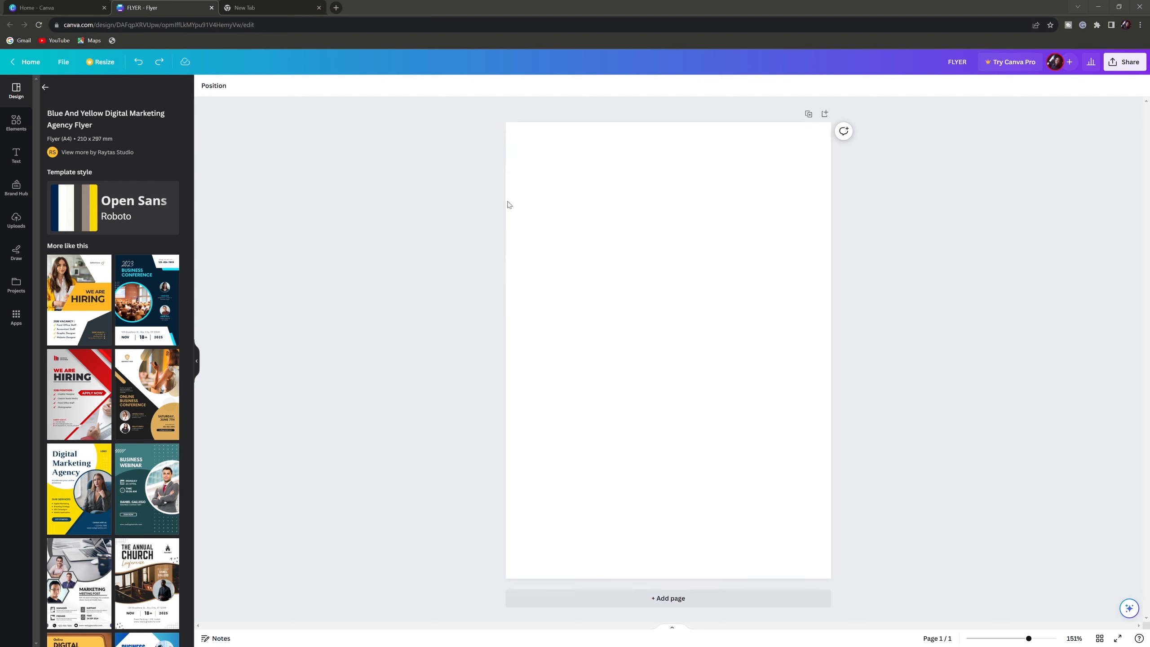
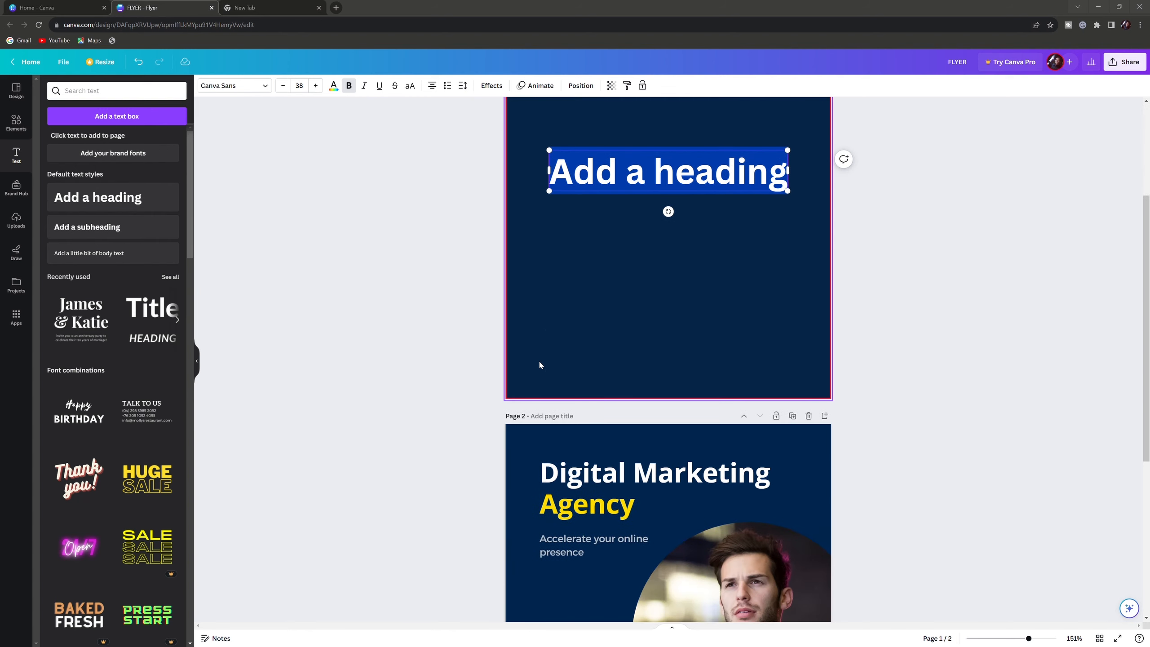
Replace the placeholder heading on page 1 with the all-caps text "DIGITAL"
scroll(539, 360, "up", 3)
scroll(559, 363, "down", 2)
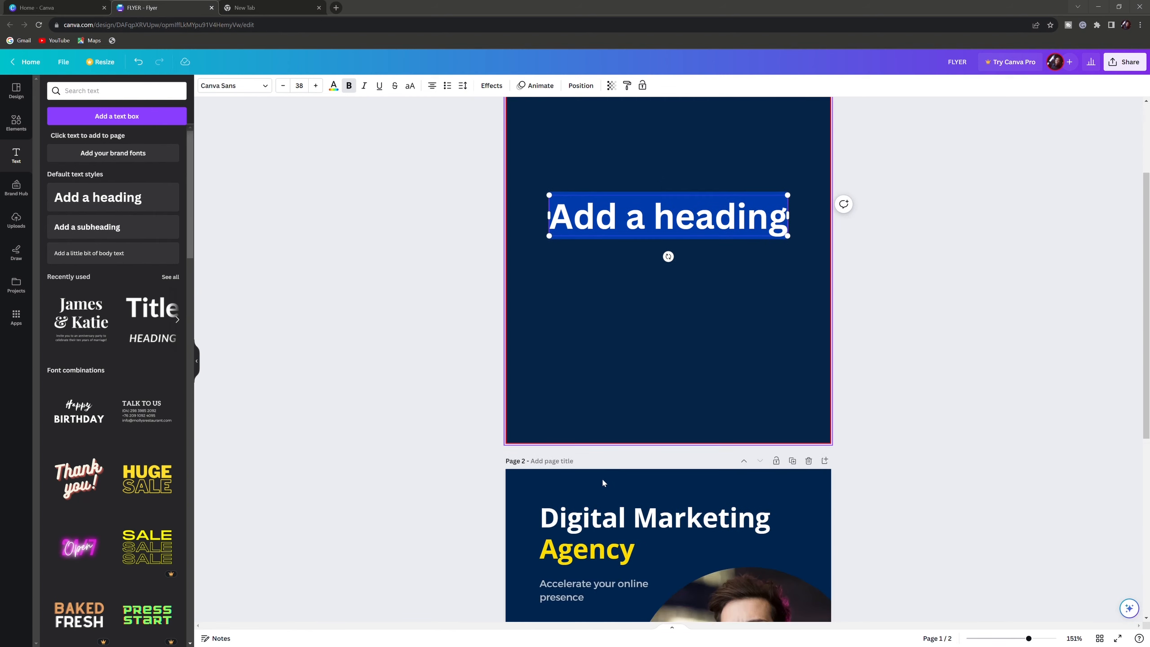
left_click(617, 221)
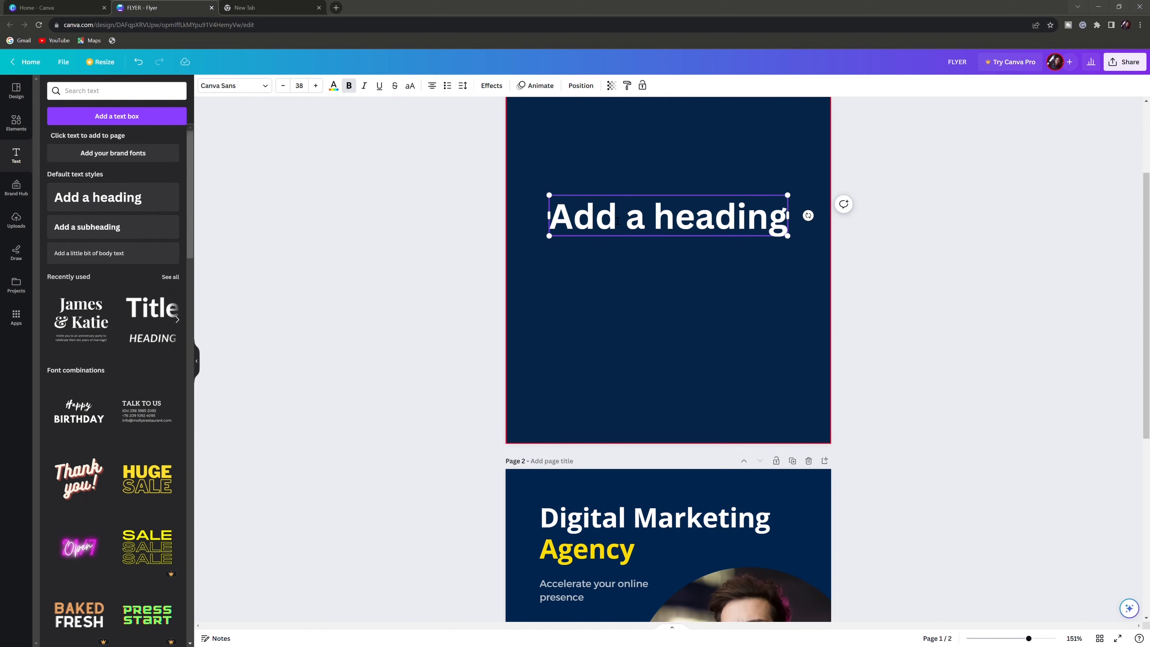
key("ctrl+a")
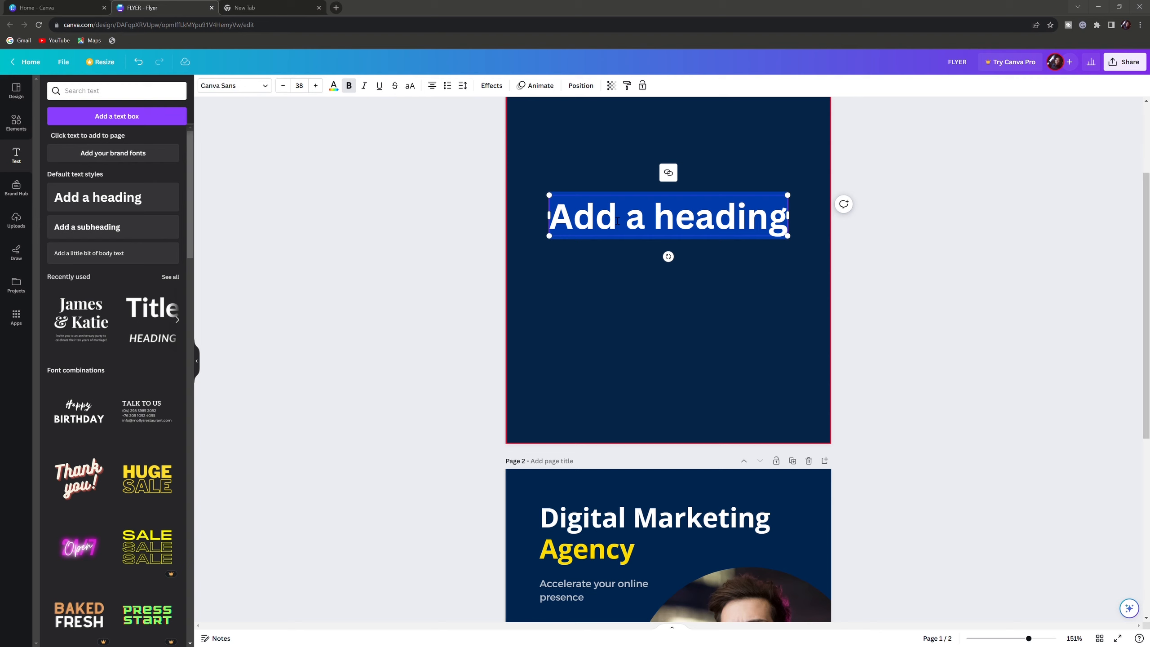
type("DIGI")
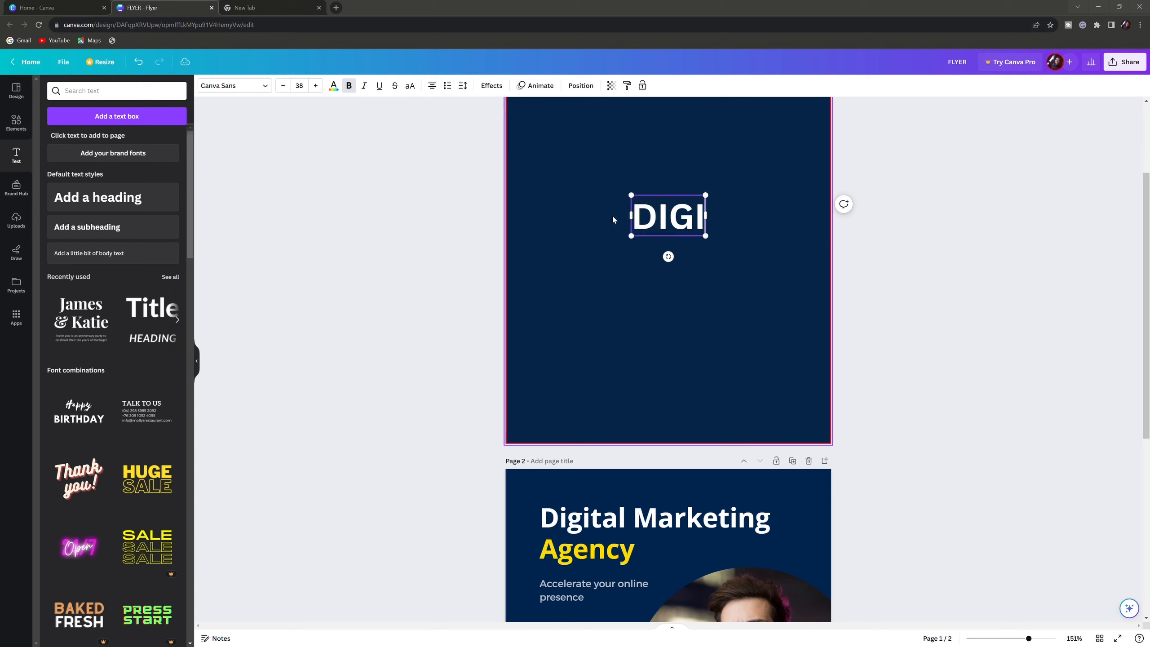
type("TAL")
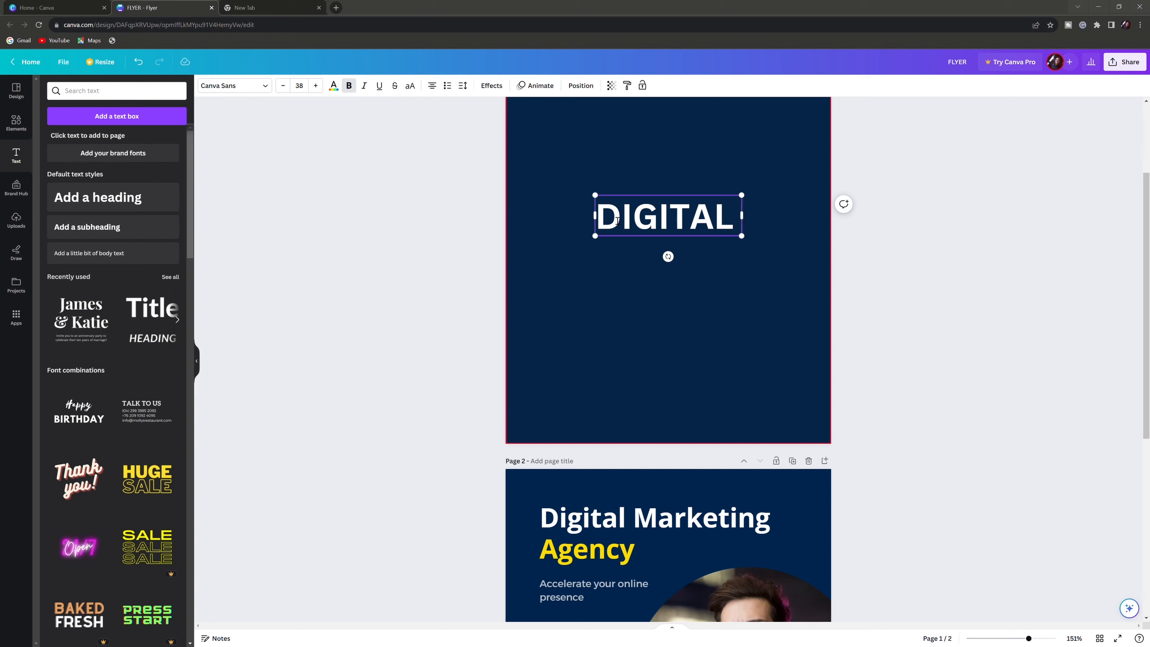
Replace the page 1 heading text with "Digital Marketing" on one line and "Agency" on the line below
double_click(617, 221)
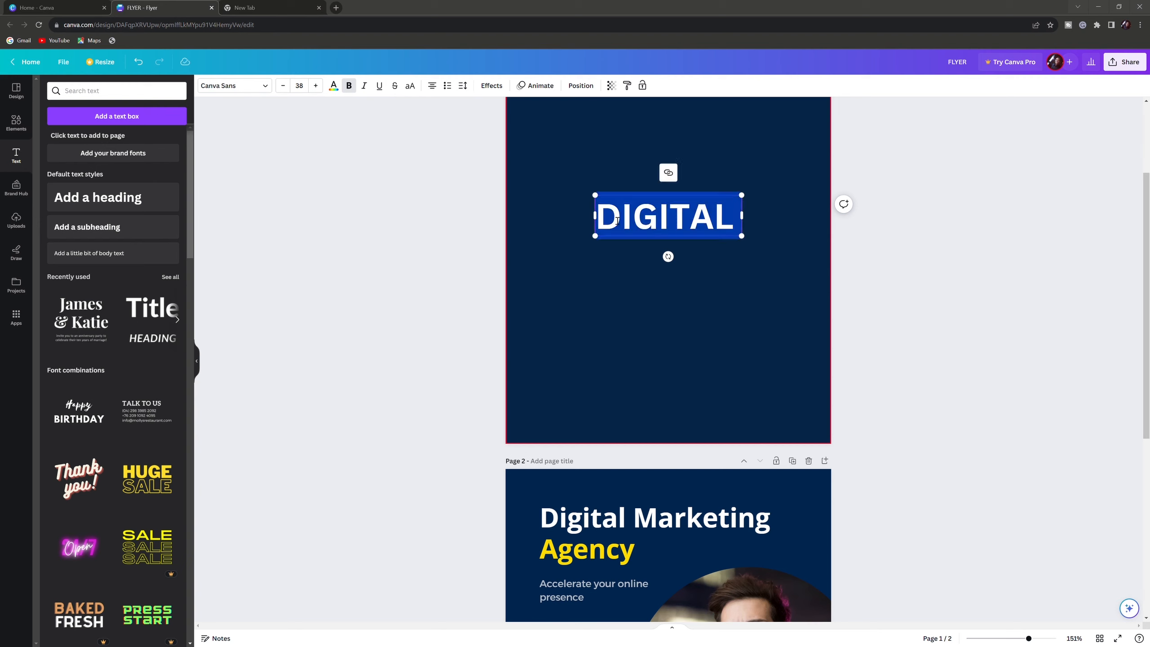
type("Di")
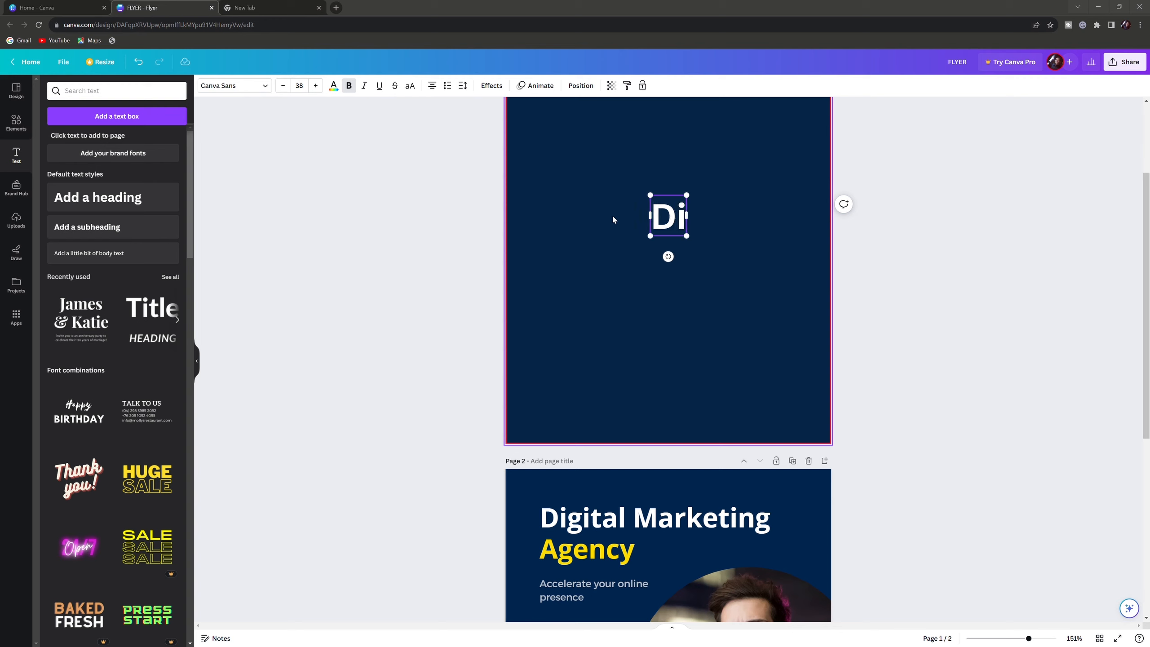
type("gital")
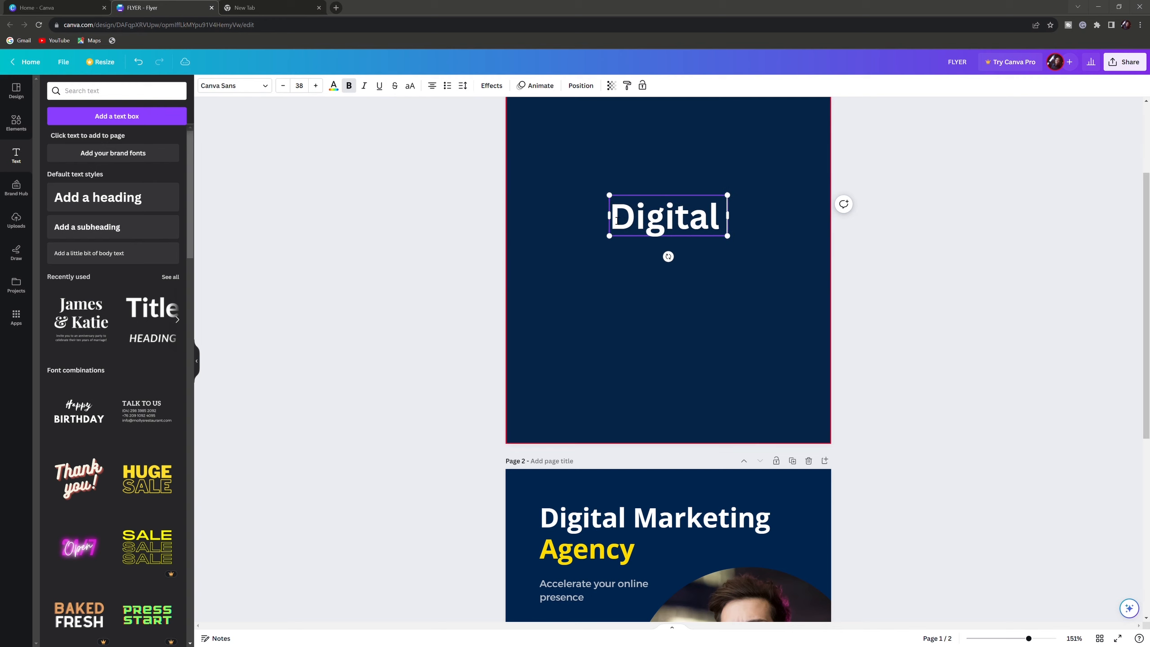
type(" M")
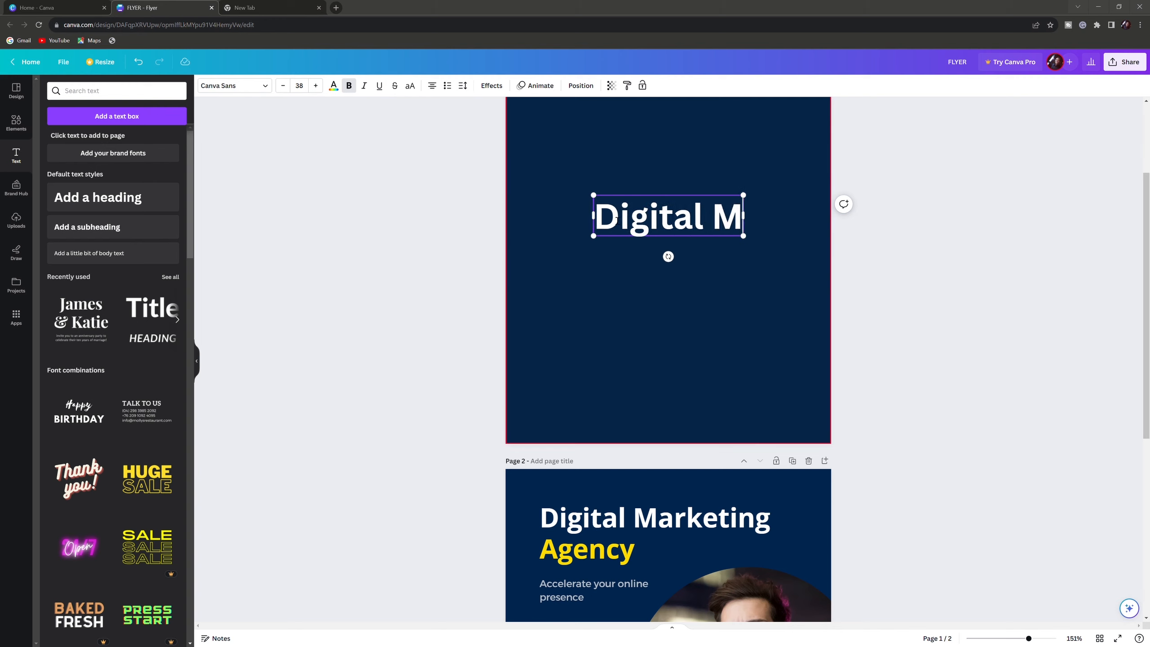
type("arketing")
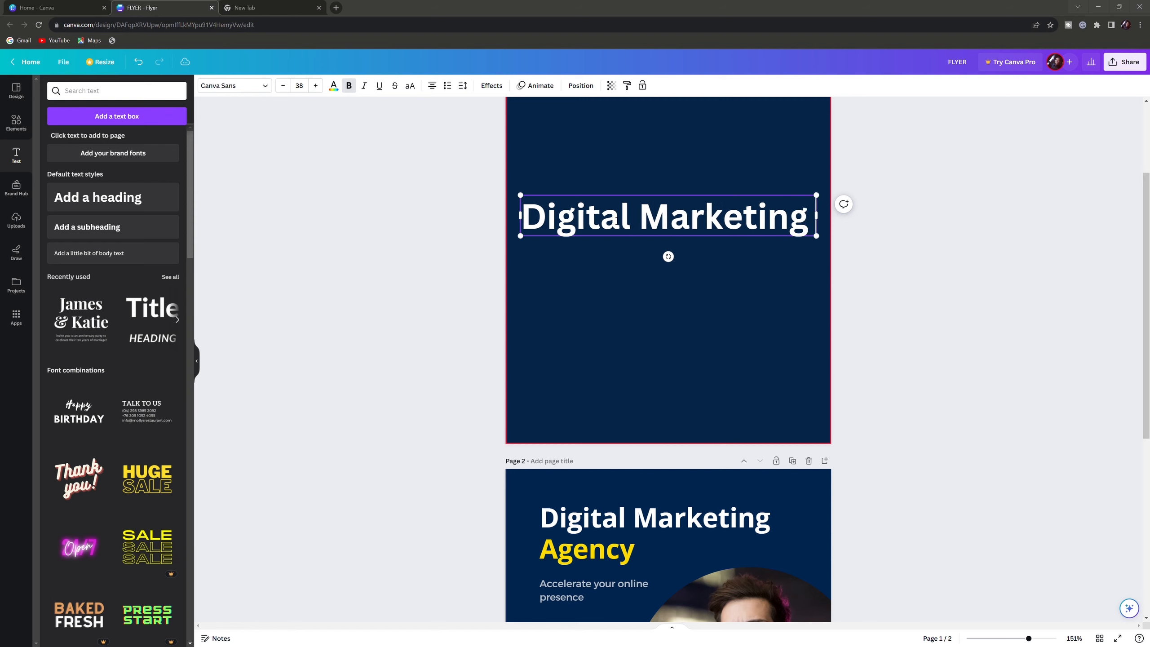
key("Return")
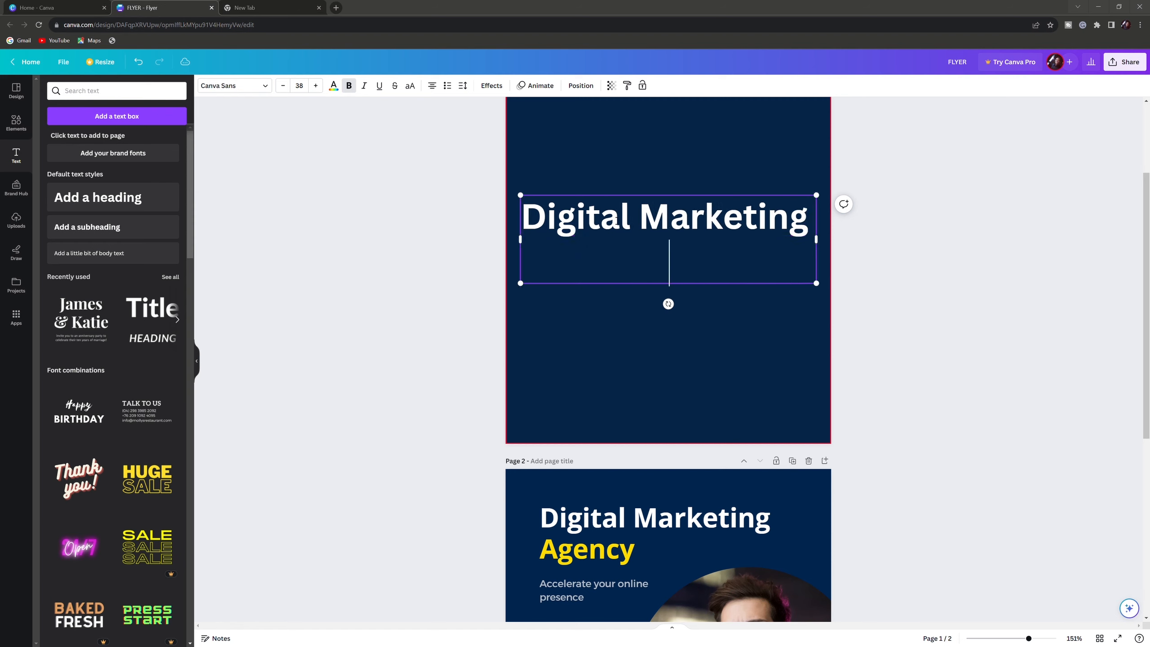
type("Agency")
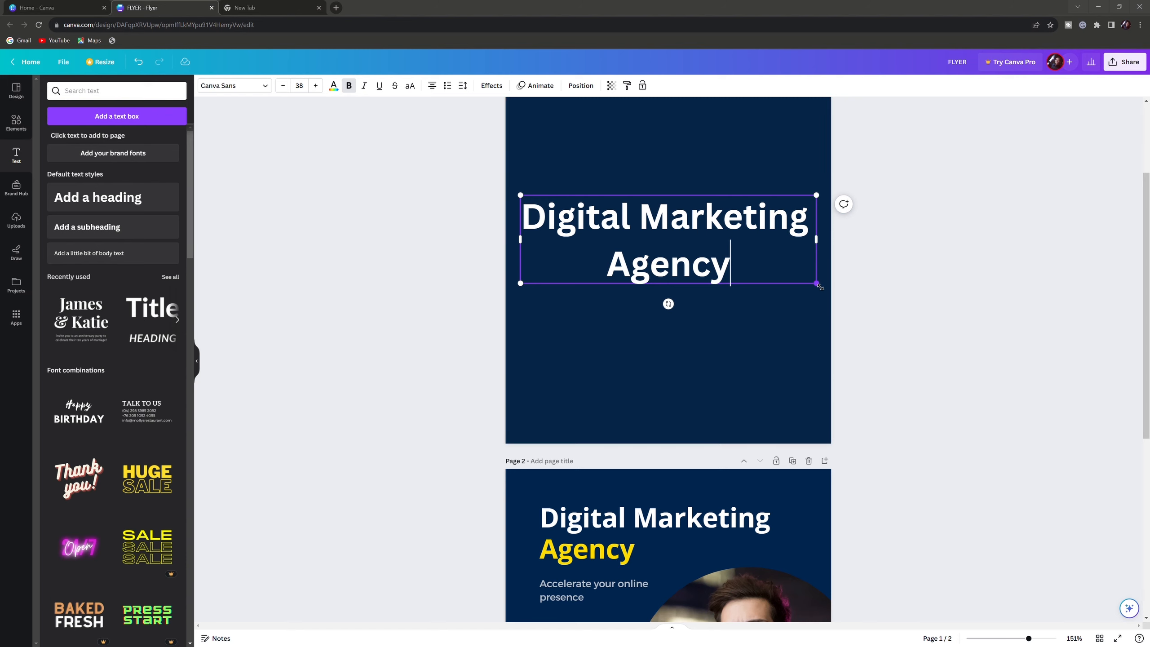
Scale the heading down to a font size of about 28.4 and move it near the top of page 1
left_click_drag(821, 286, 676, 190)
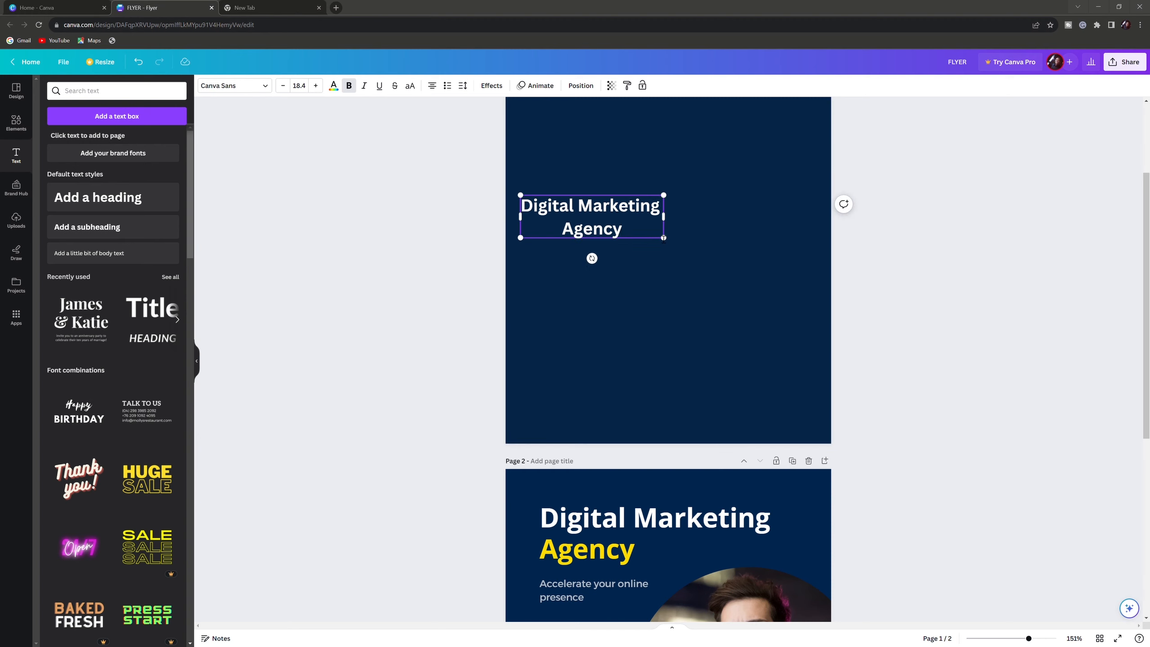
left_click_drag(664, 239, 745, 275)
scroll(671, 240, "up", 1)
scroll(671, 240, "up", 3)
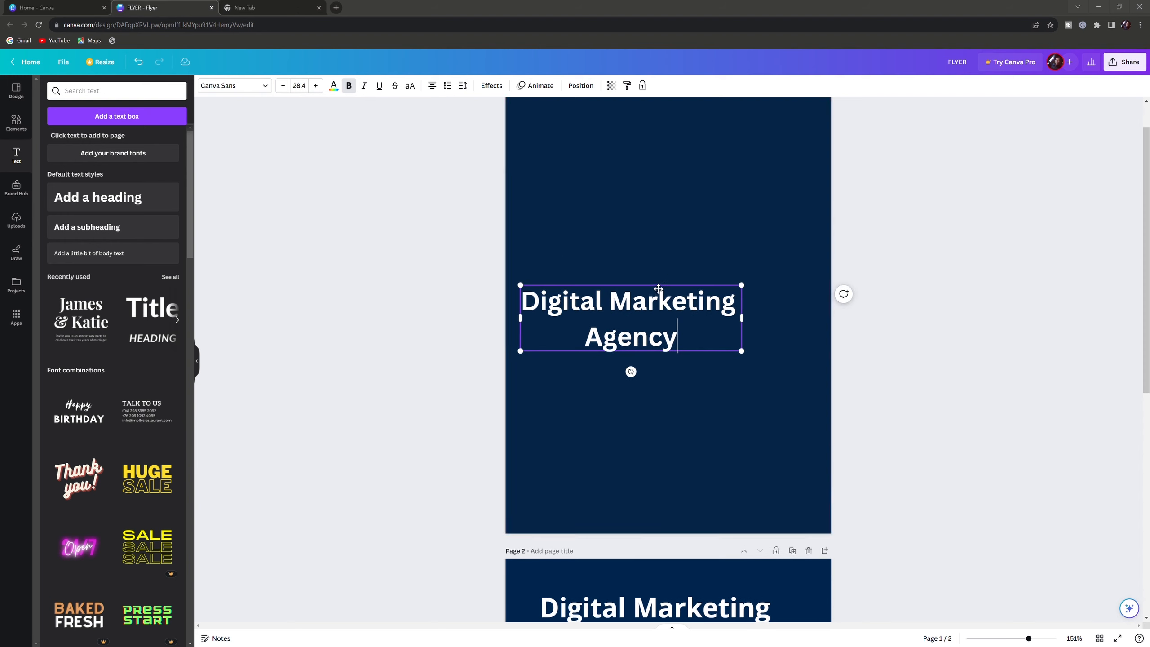
left_click_drag(661, 293, 679, 136)
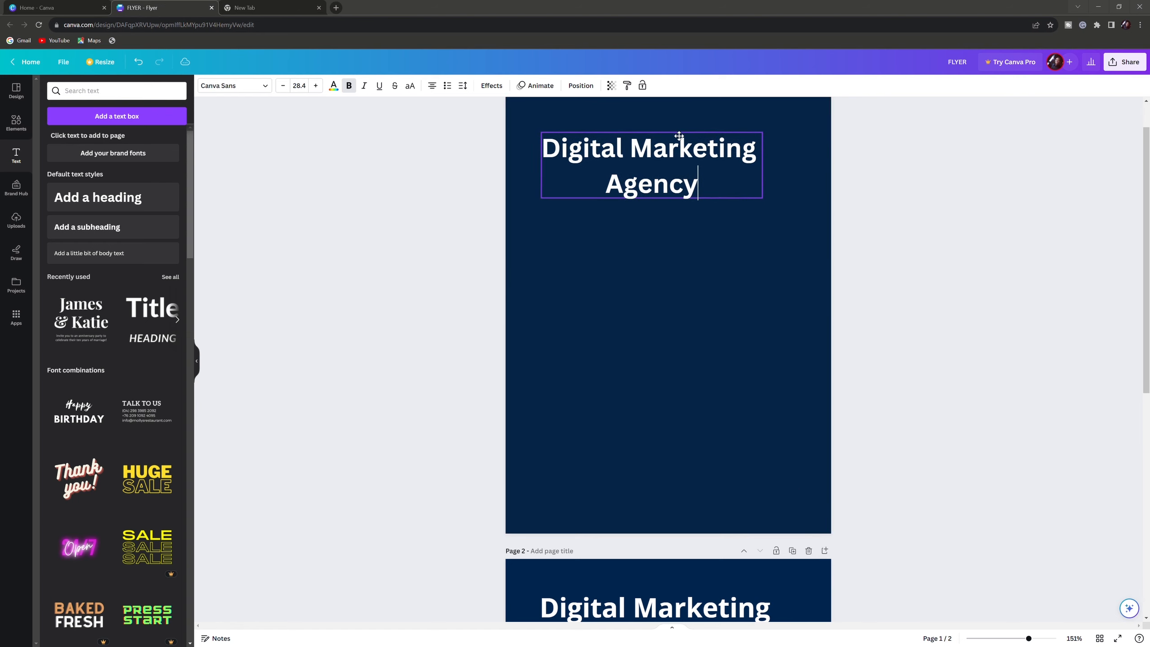
Compare the heading on page 1 with the two-colour template title on page 2
scroll(672, 206, "up", 2)
scroll(672, 206, "down", 4)
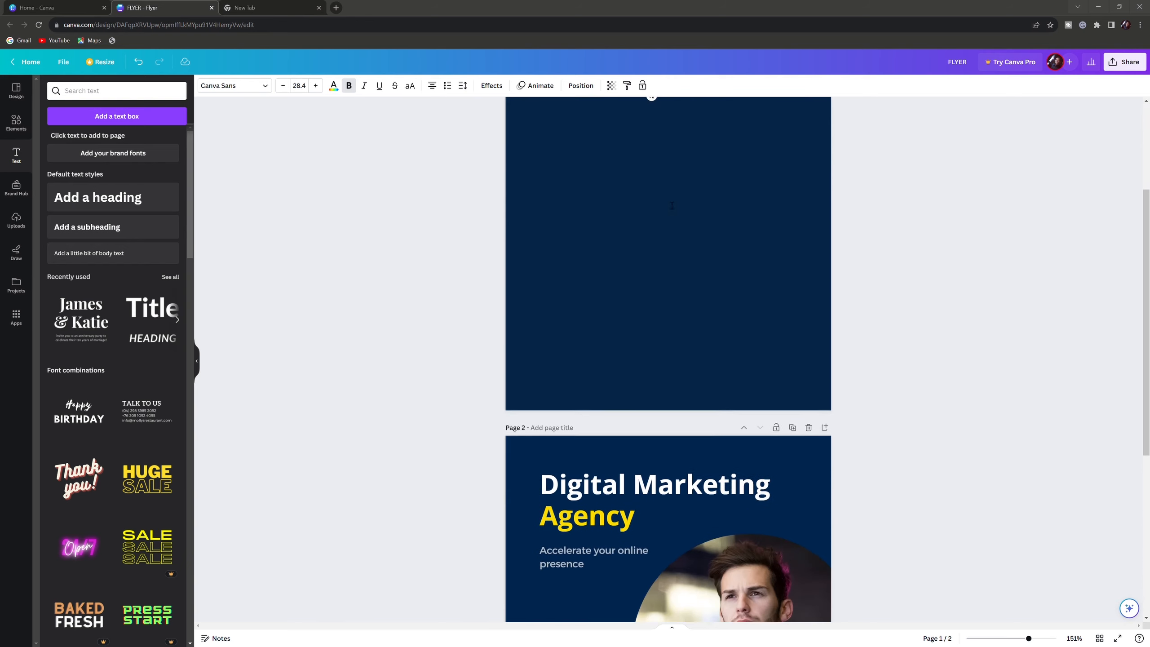
scroll(672, 205, "down", 1)
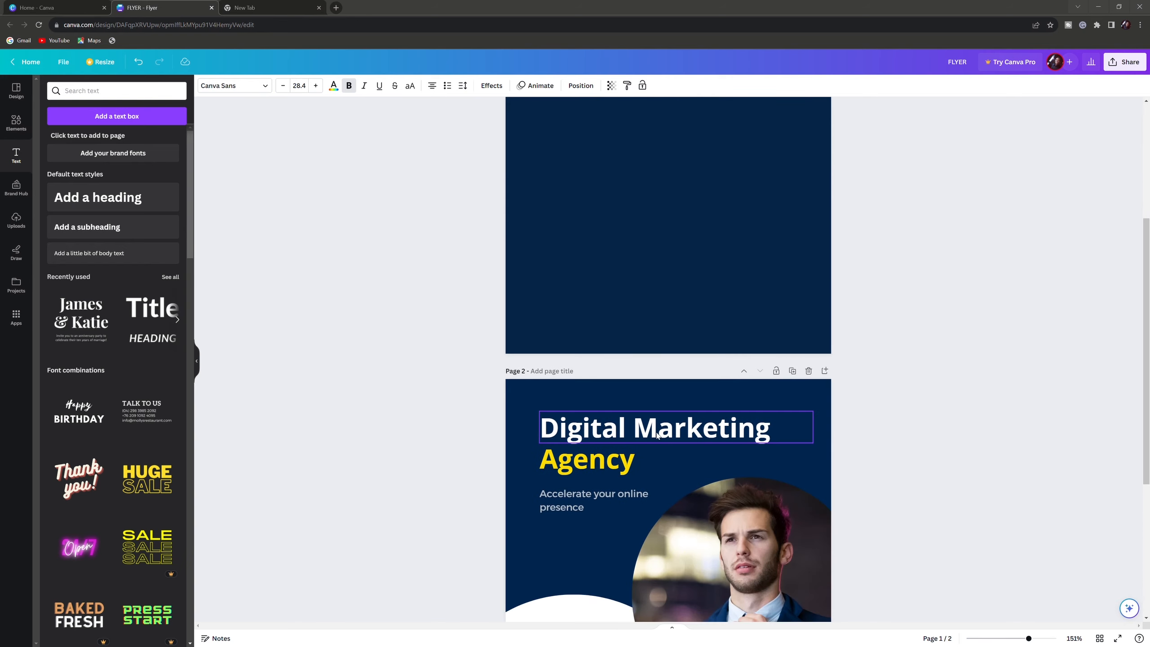
scroll(658, 435, "up", 5)
scroll(692, 464, "down", 3)
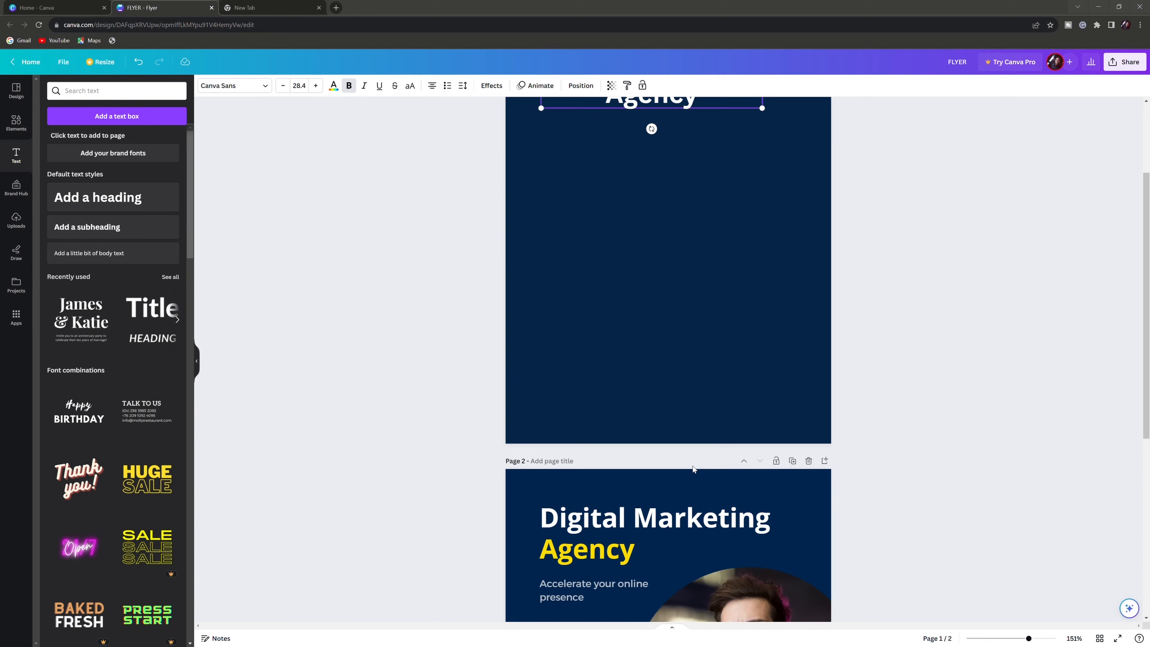
scroll(635, 306, "up", 3)
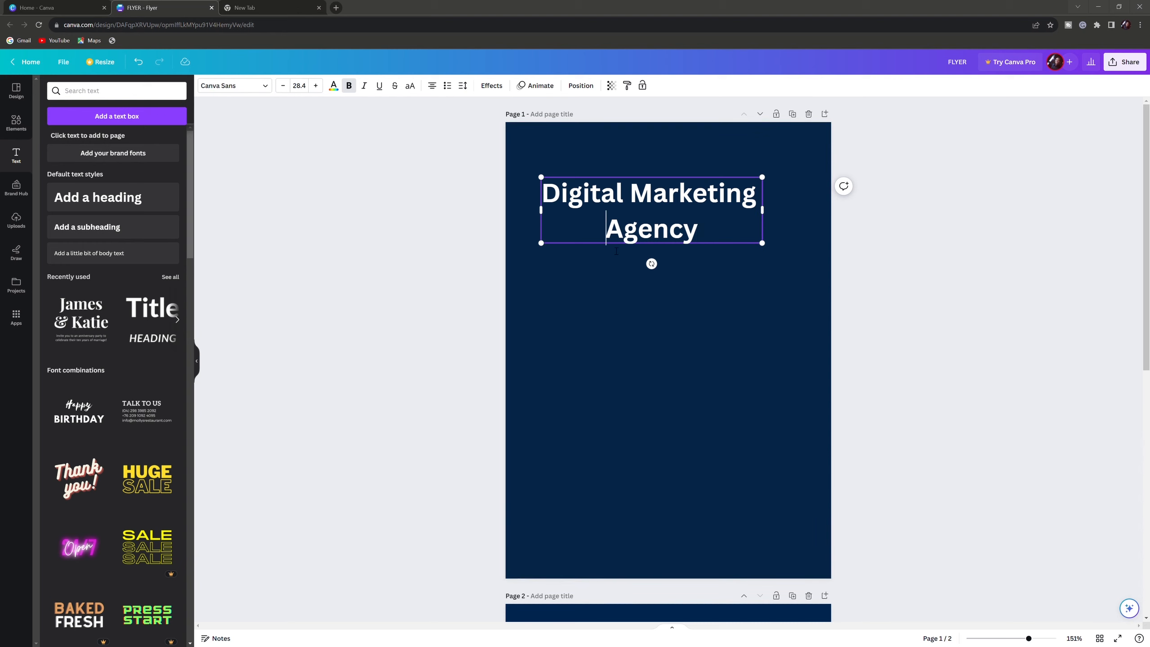
scroll(611, 320, "down", 5)
scroll(595, 283, "up", 5)
Delete the word "Agency" from the heading and move "Digital Marketing" slightly higher on page 1
left_click_drag(607, 234, 701, 232)
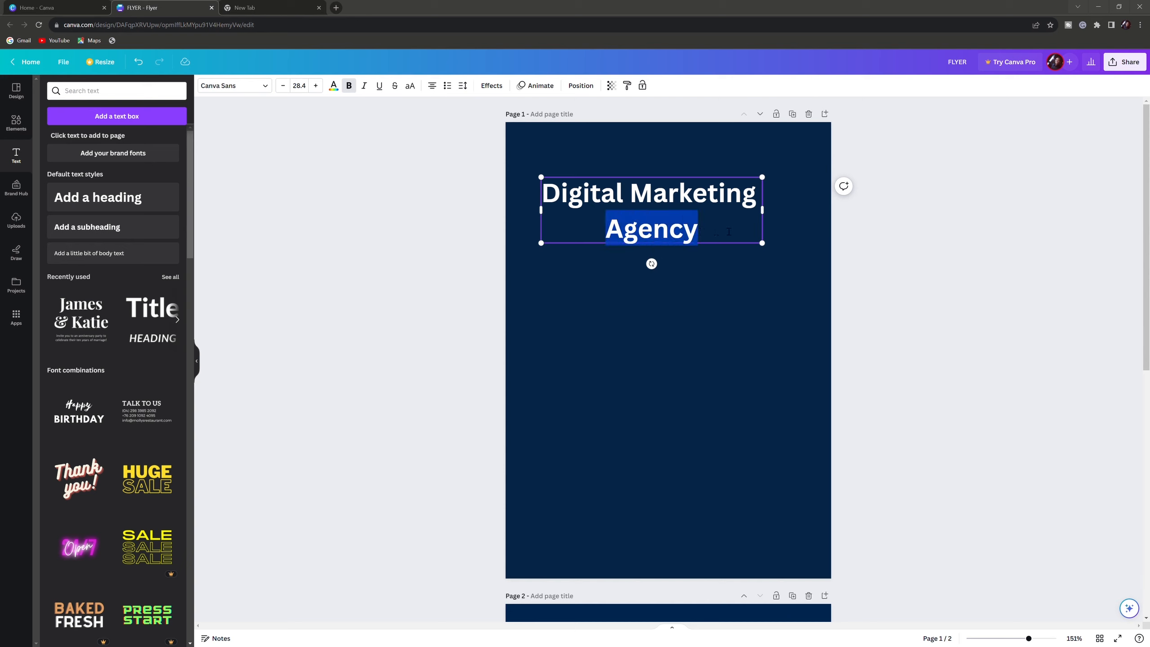
key("BackSpace")
left_click(716, 276)
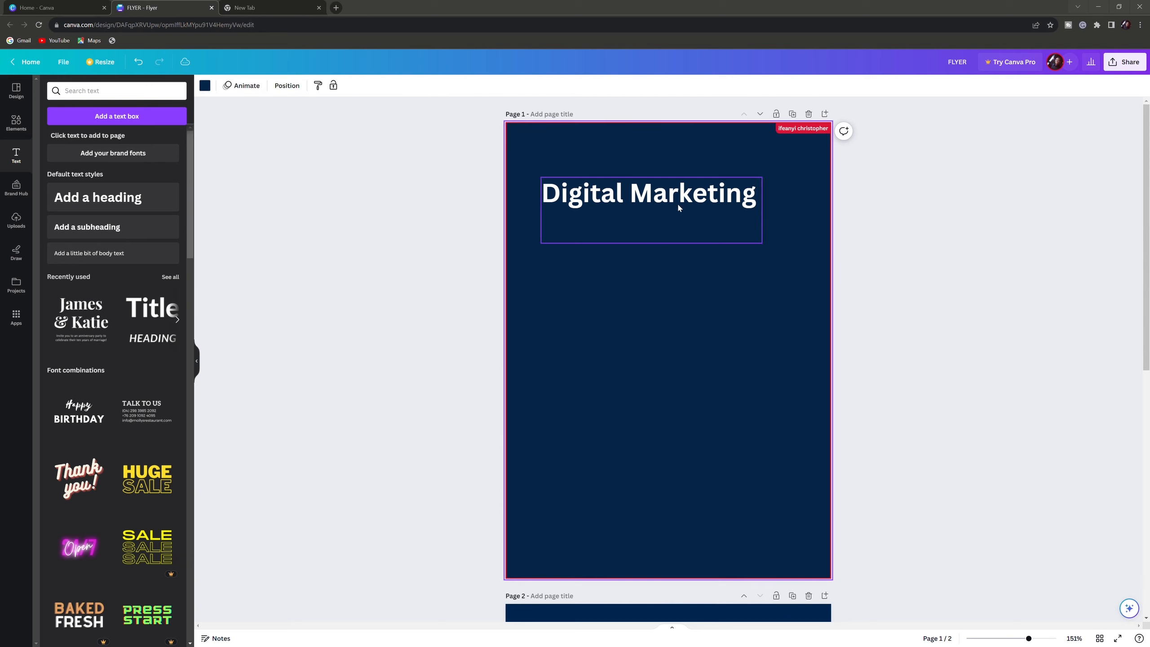
left_click(673, 186)
left_click_drag(673, 186, 678, 162)
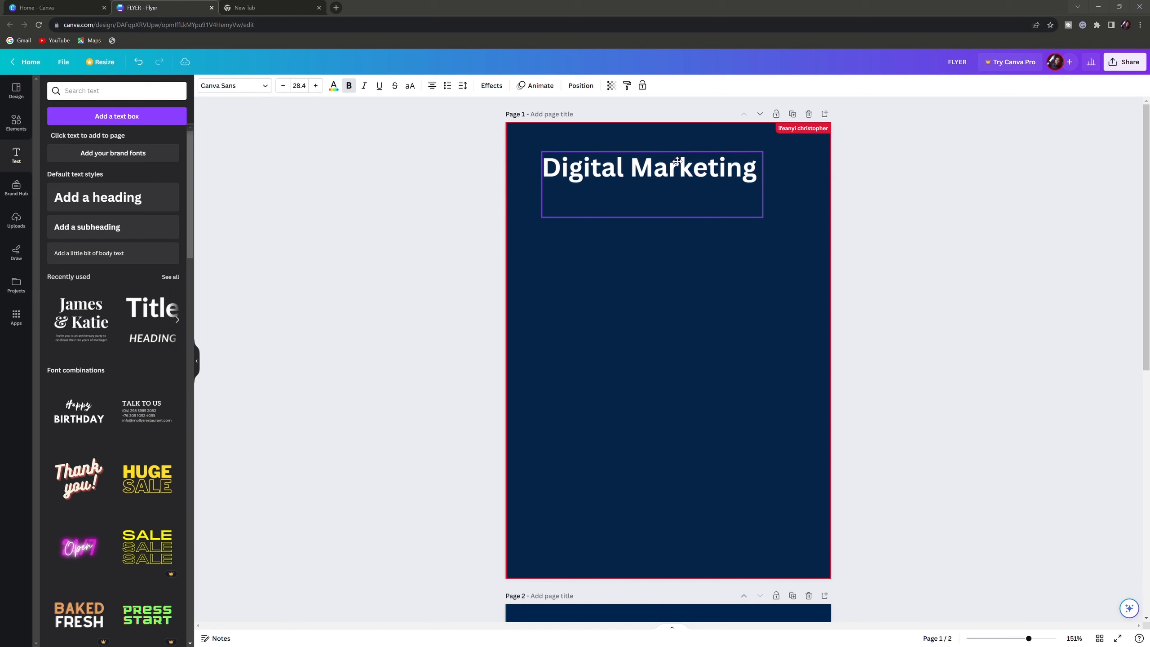
scroll(658, 377, "down", 4)
scroll(658, 377, "up", 4)
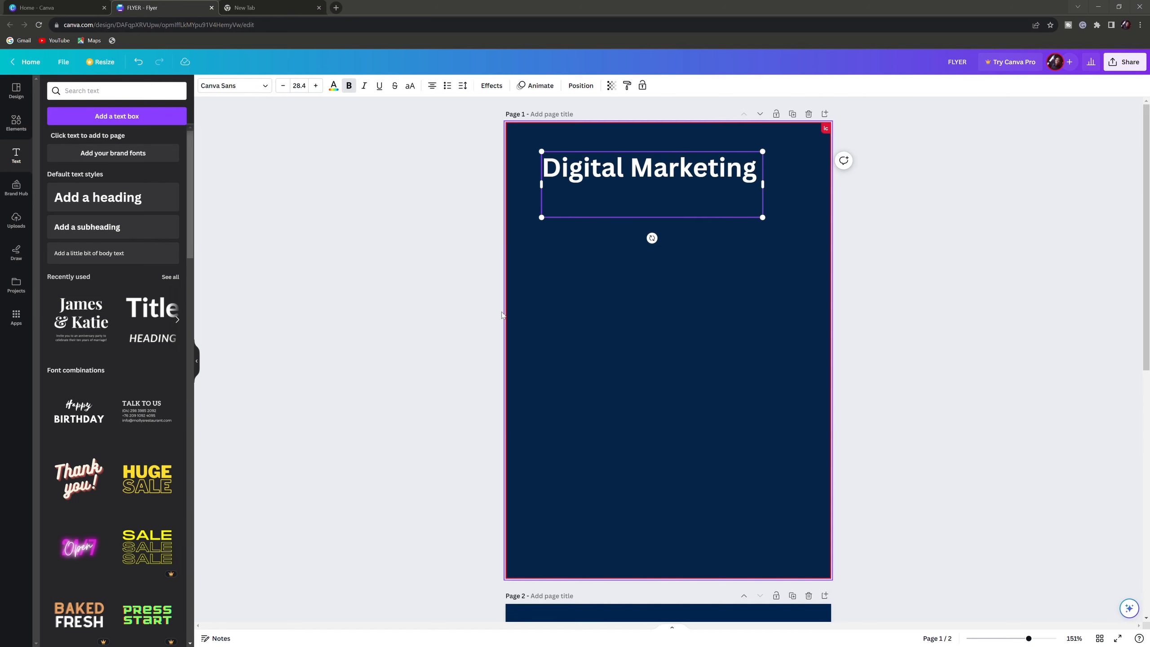
Add a separate heading to page 1 and replace its placeholder text with "Agency"
left_click(122, 202)
left_click(663, 284)
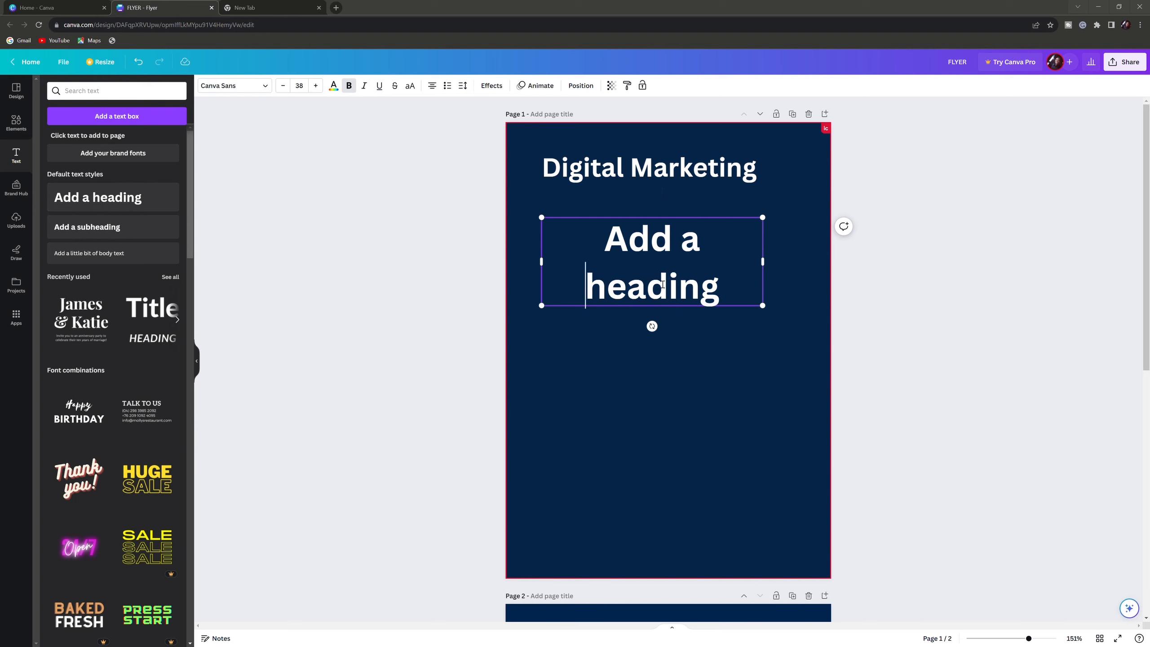
triple_click(663, 284)
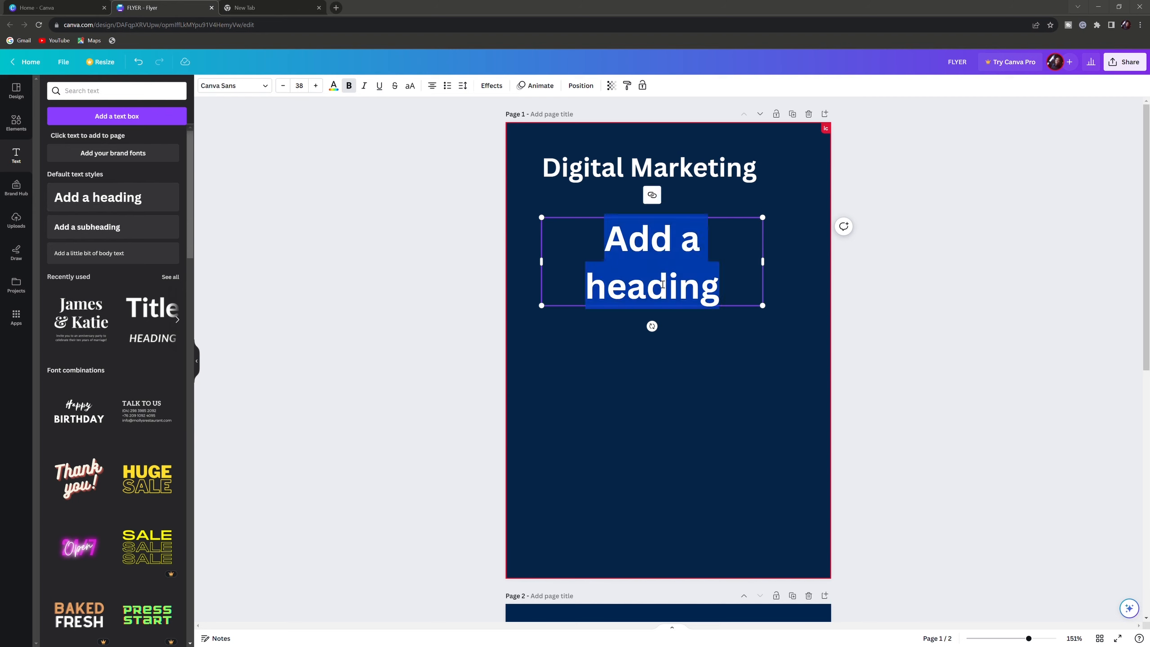
type("Agency")
left_click(625, 334)
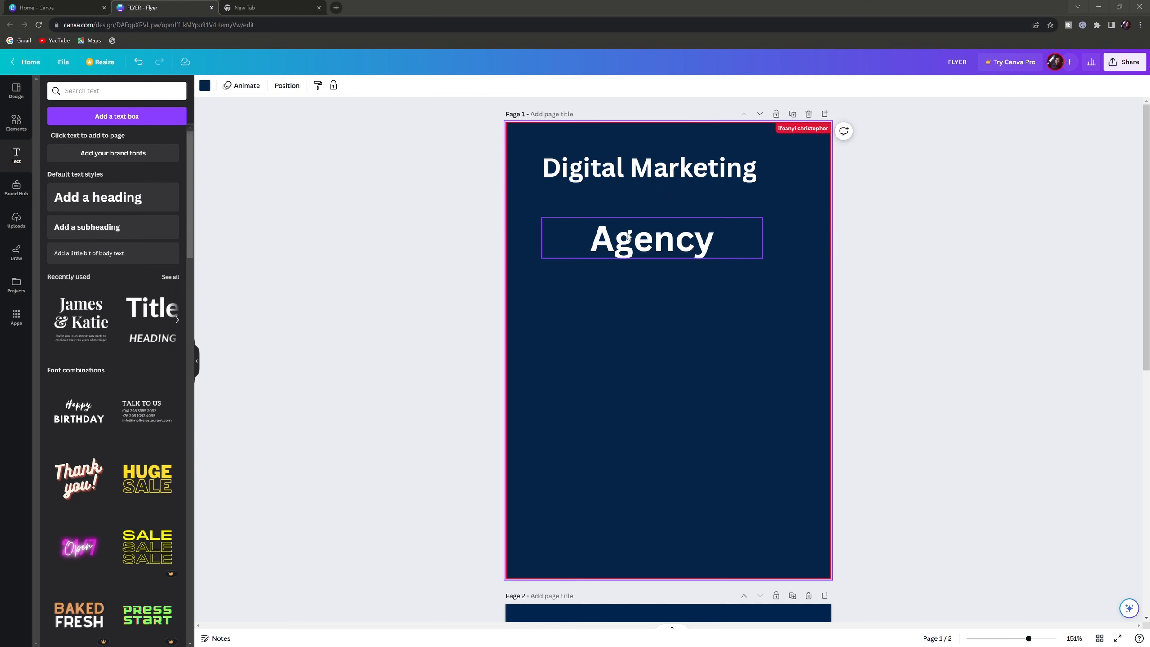
Place "Agency" directly beneath the start of "Digital Marketing" and scale it to a font size of about 33.2
left_click_drag(621, 216, 580, 199)
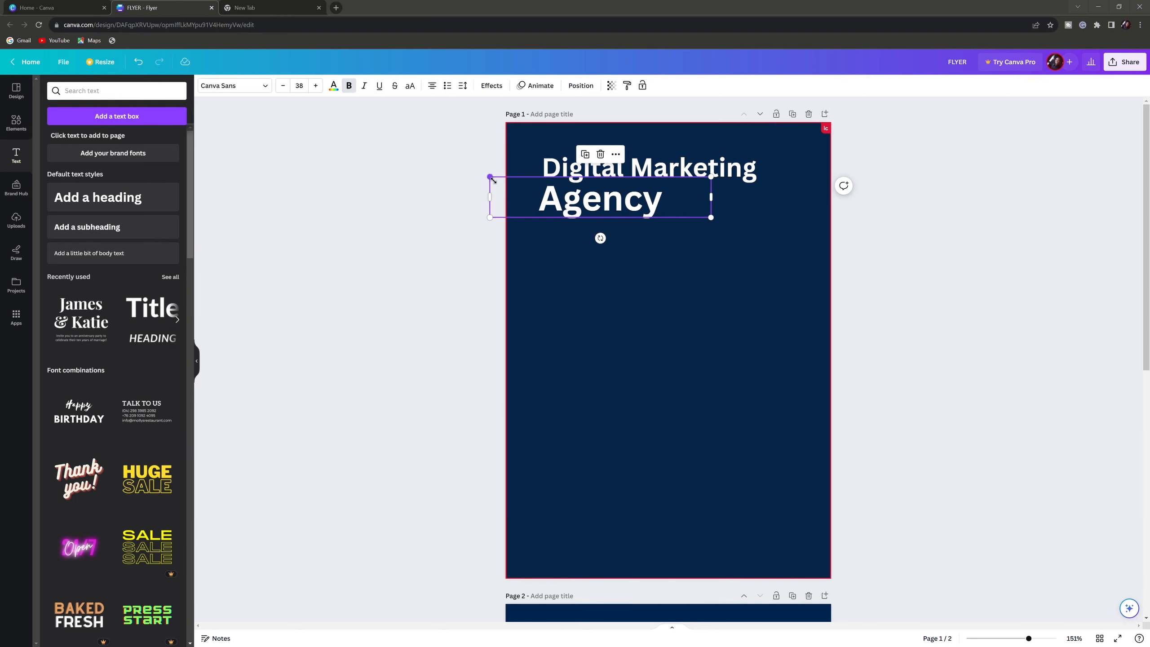
left_click_drag(502, 185, 518, 182)
mouse_move(599, 211)
left_mouse_down()
mouse_move(572, 209)
mouse_move(582, 214)
left_mouse_up()
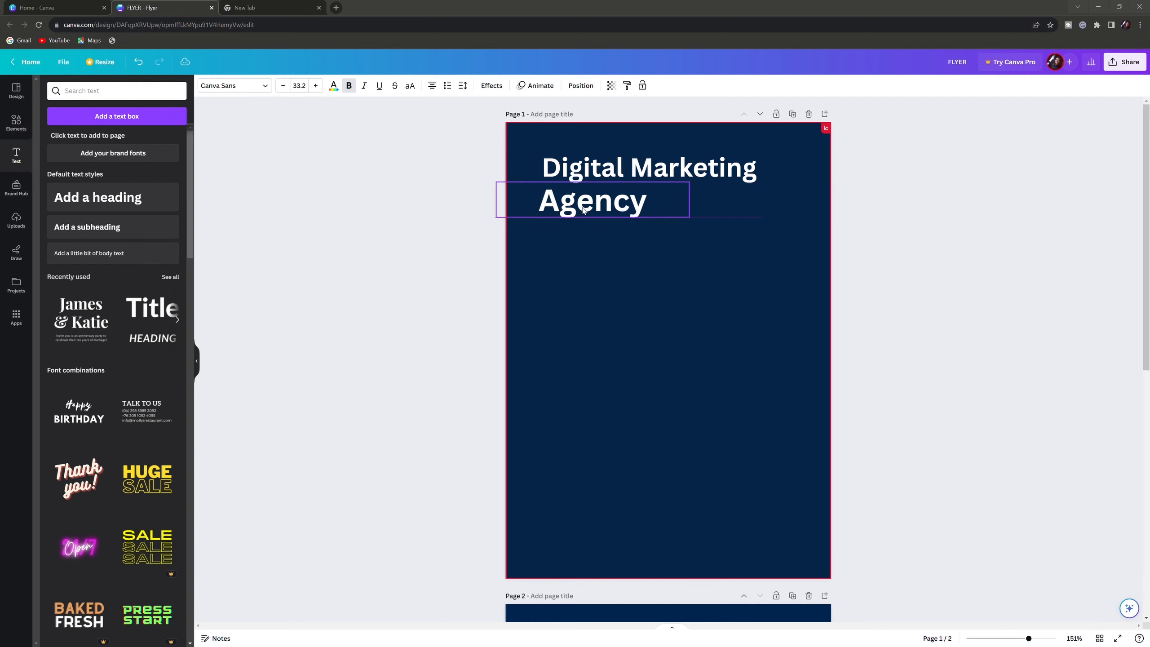
left_click(665, 178)
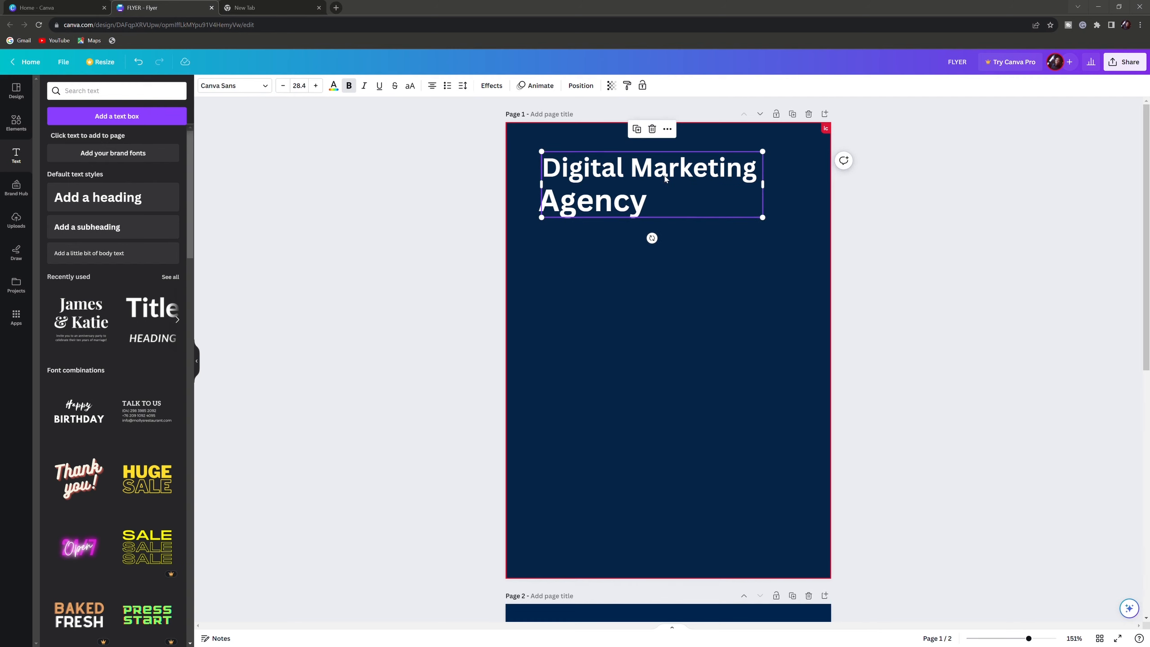
left_click(634, 299)
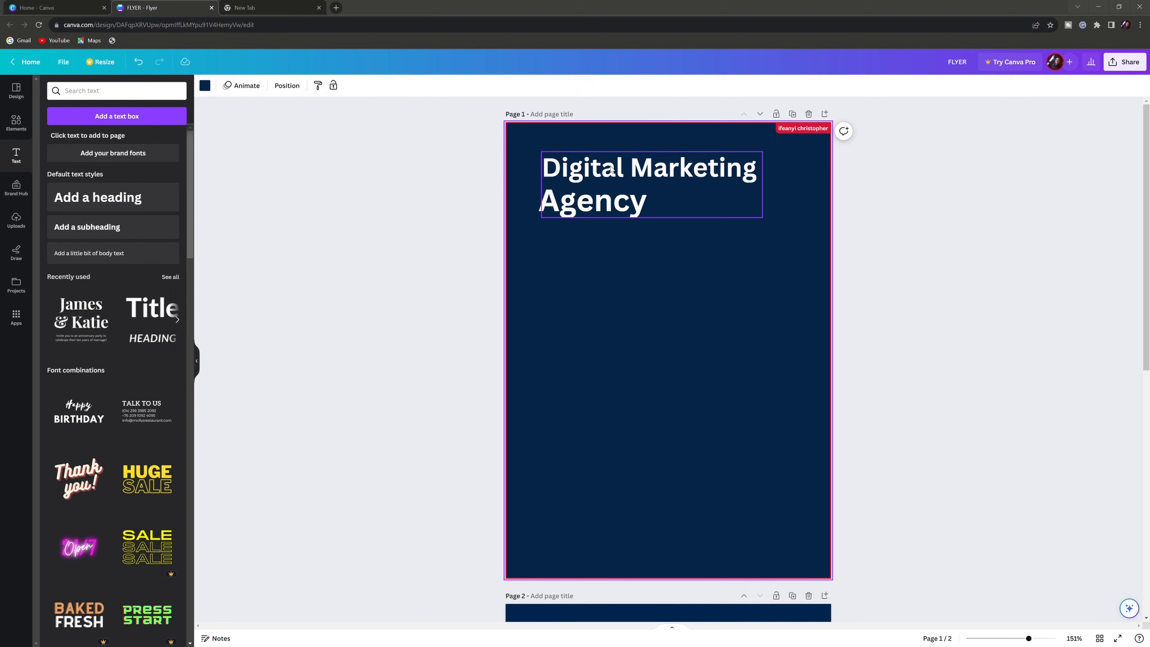
left_click(612, 169)
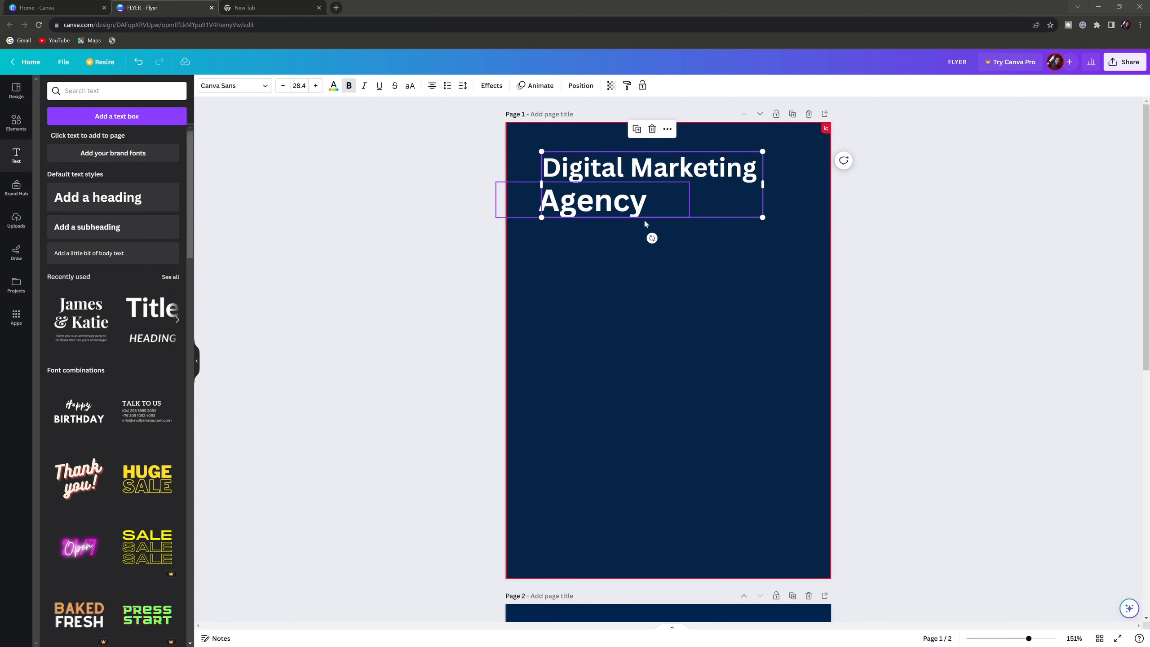
left_click_drag(768, 221, 748, 212)
key("ctrl+z")
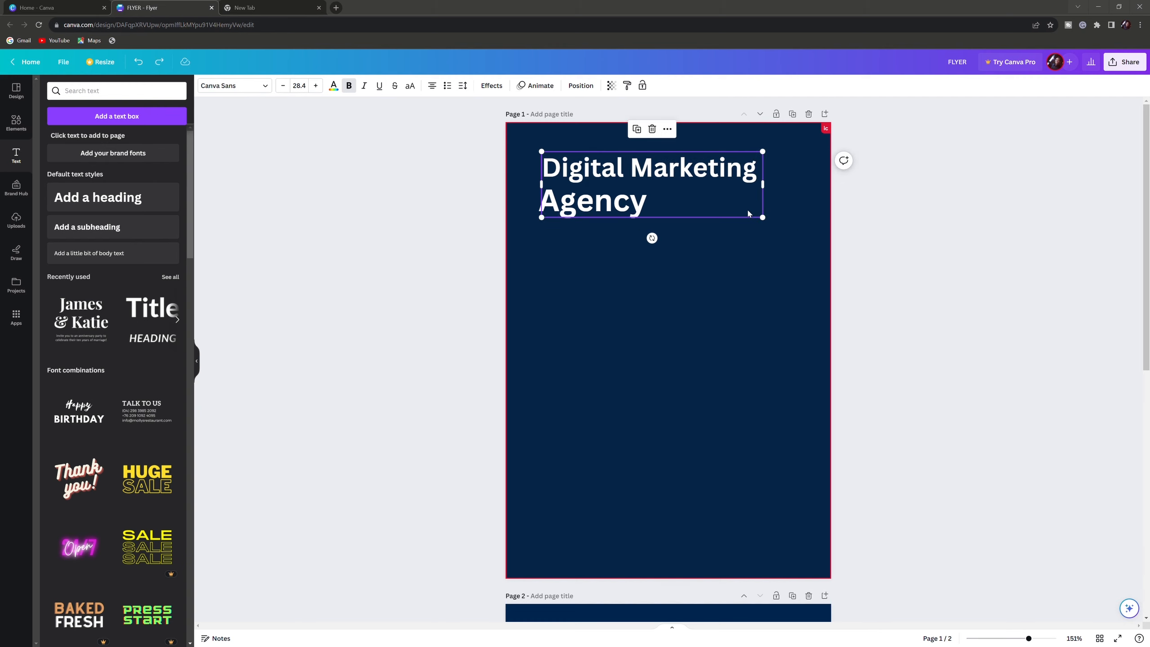
Nudge "Digital Marketing" slightly down and to the left so it lines up with the start of "Agency"
left_click_drag(635, 208, 630, 211)
left_click(597, 236)
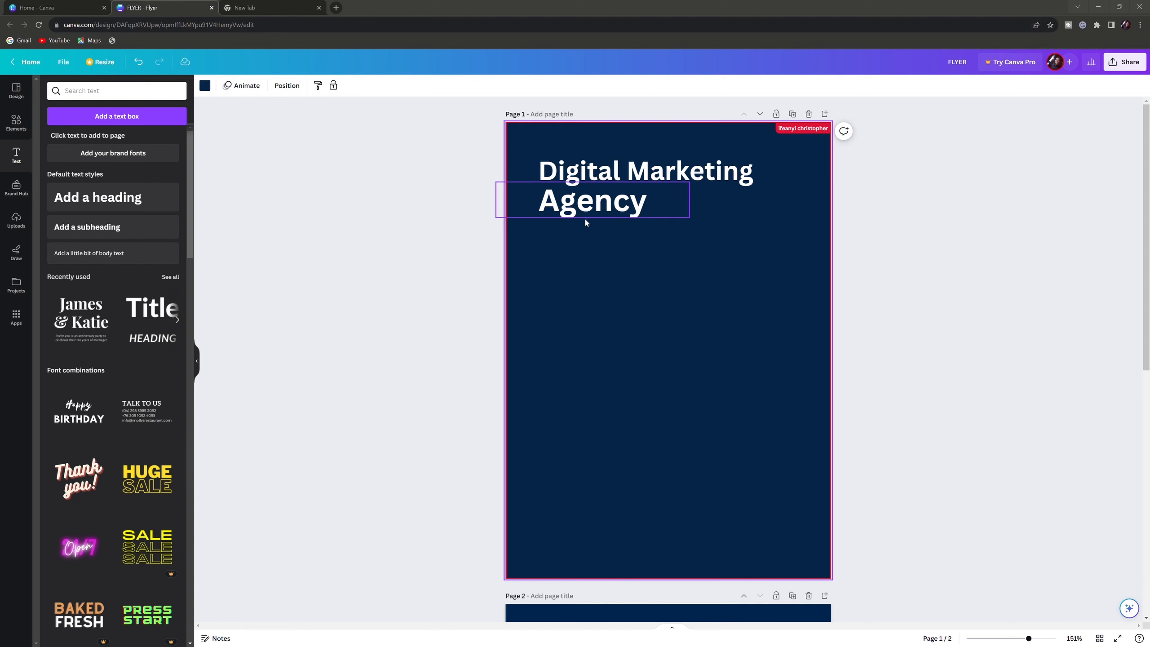
Examine the font settings of the "Agency" and "Digital Marketing" headings, including the available font sizes, leaving them as they are
left_click(585, 220)
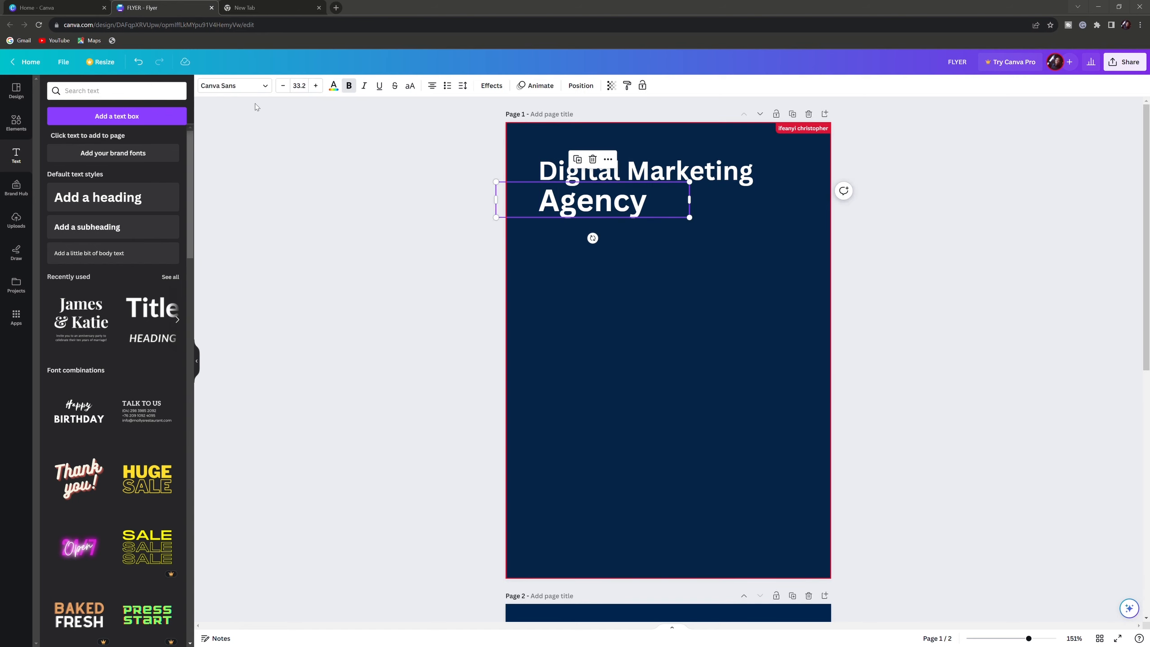
left_click(636, 164)
left_click(649, 170)
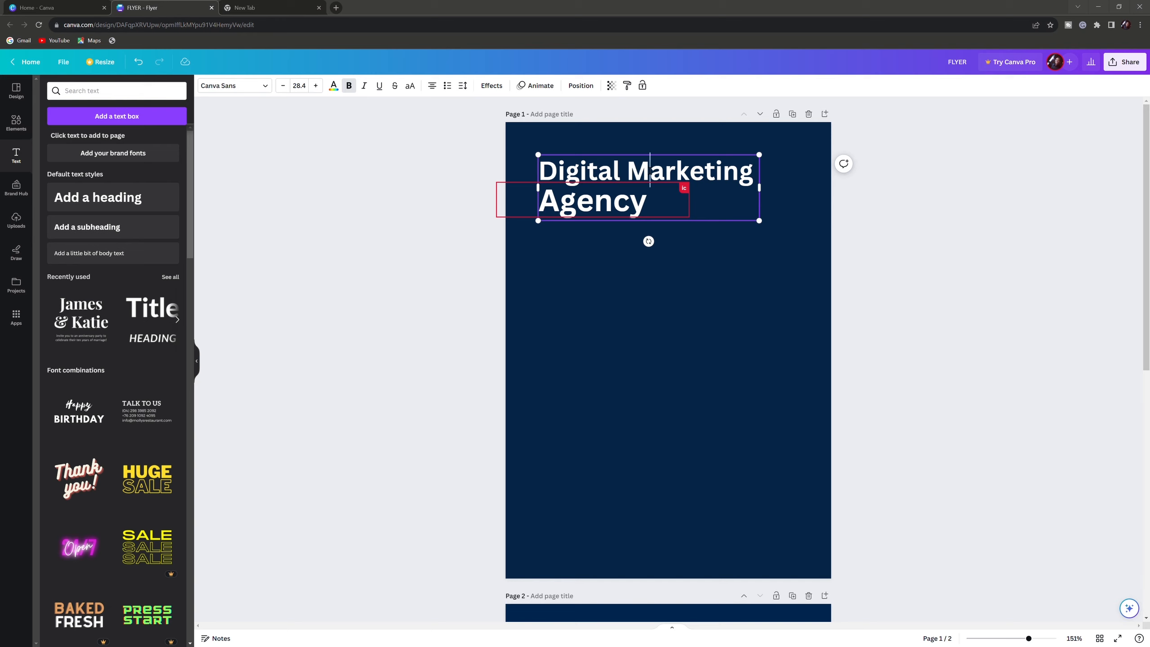
left_click(598, 171)
left_click(586, 285)
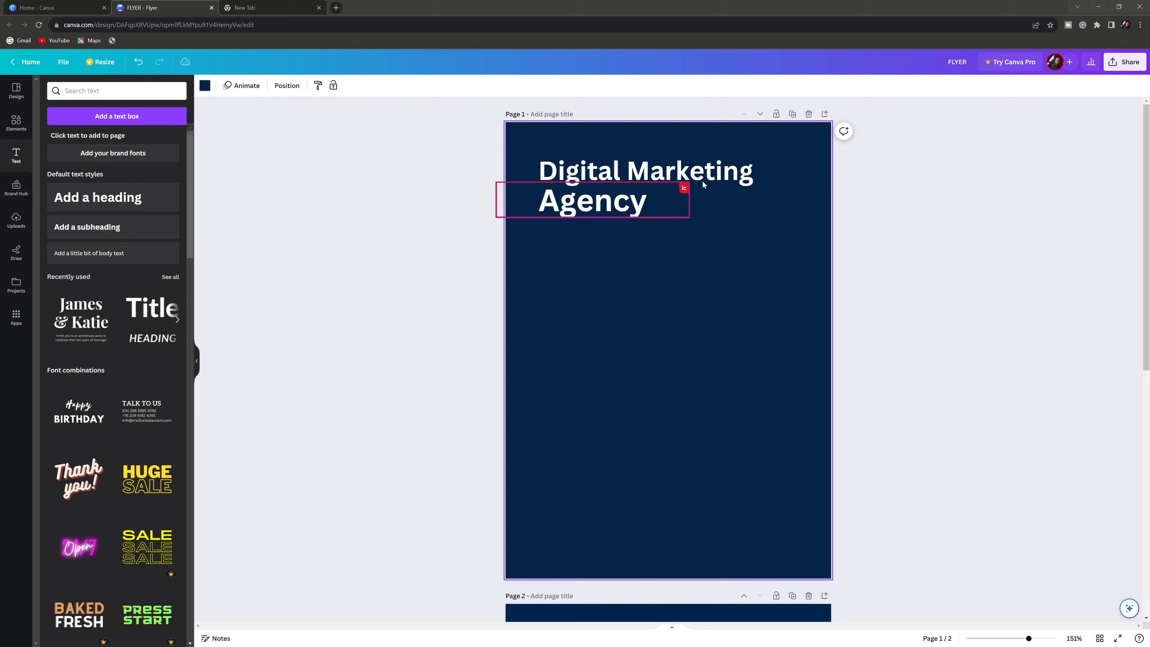
left_click(704, 183)
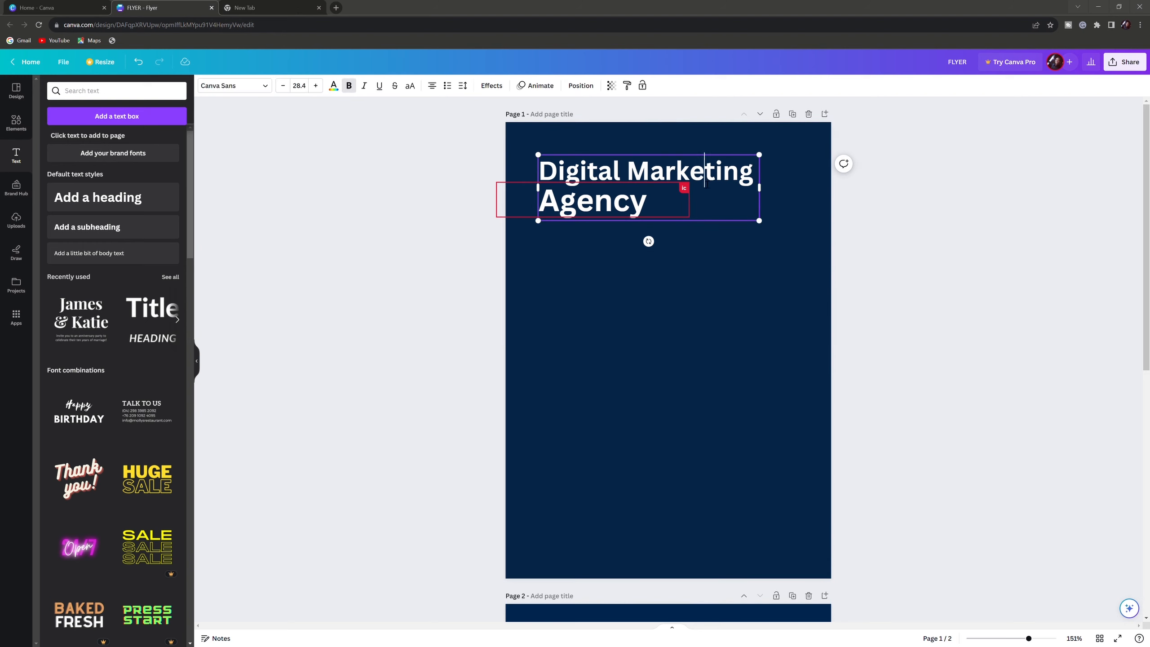
left_click(302, 91)
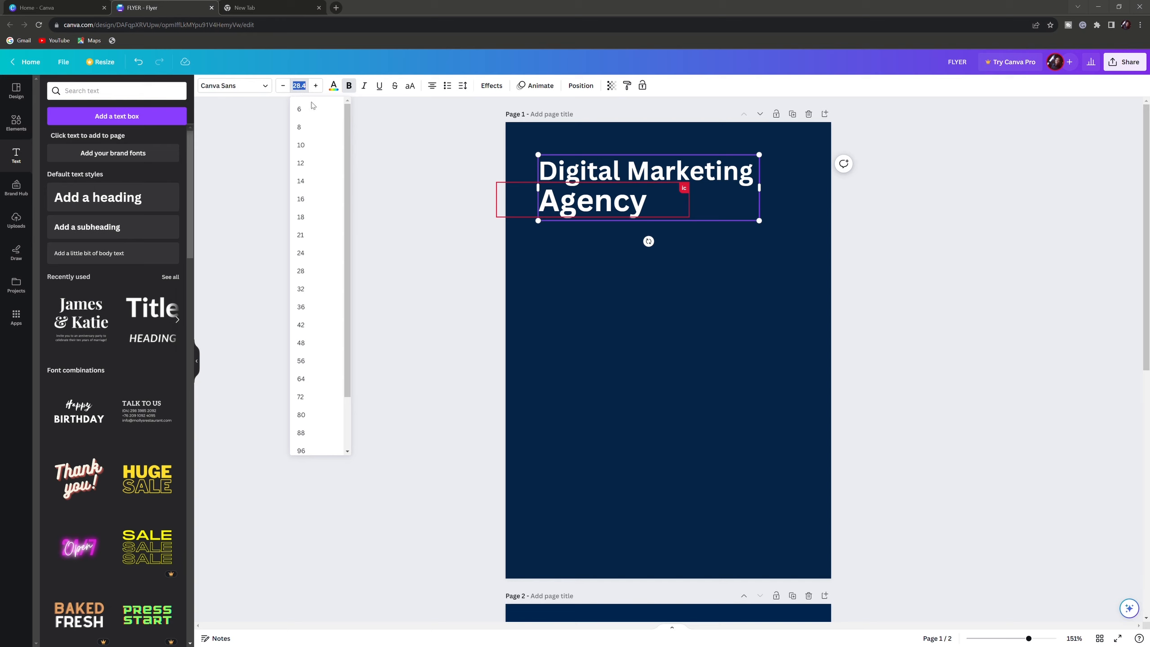
left_click(560, 218)
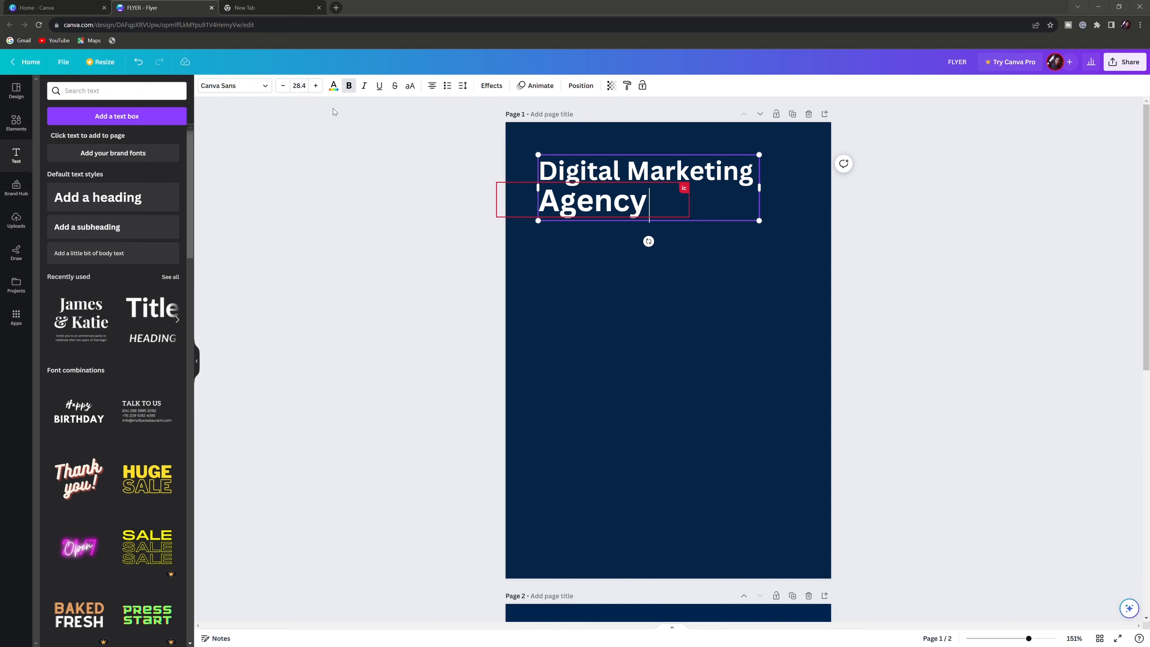
left_click(565, 234)
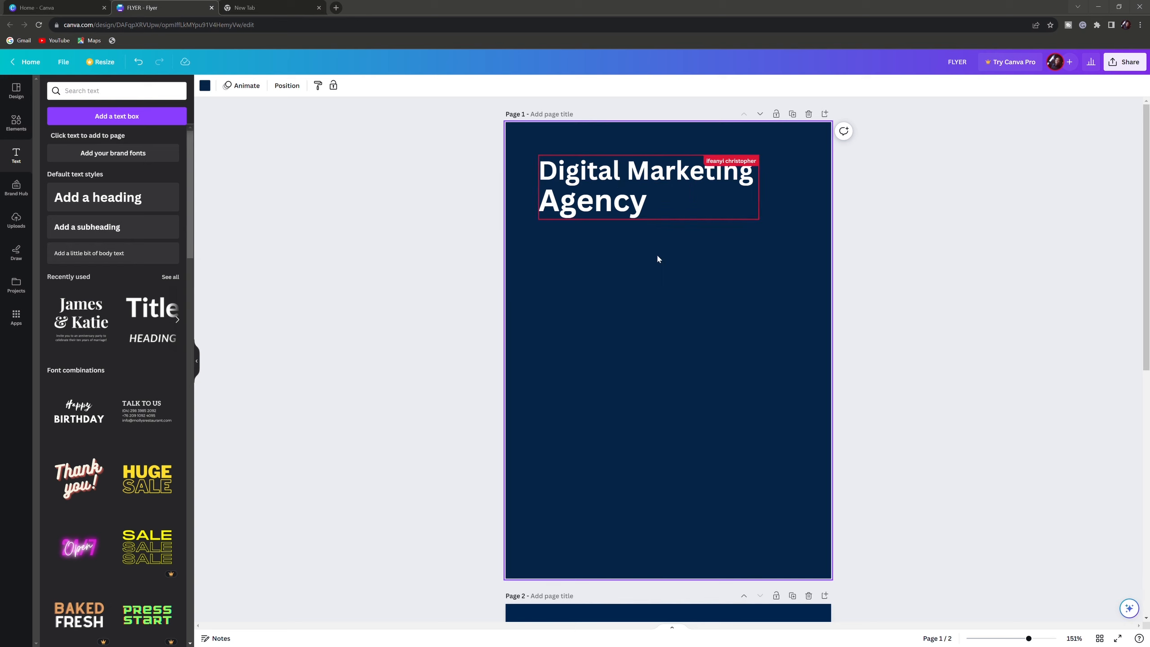
Recolor the "Agency" heading on page 1 with the document's yellow, matching the heading on page 2
left_click(666, 175)
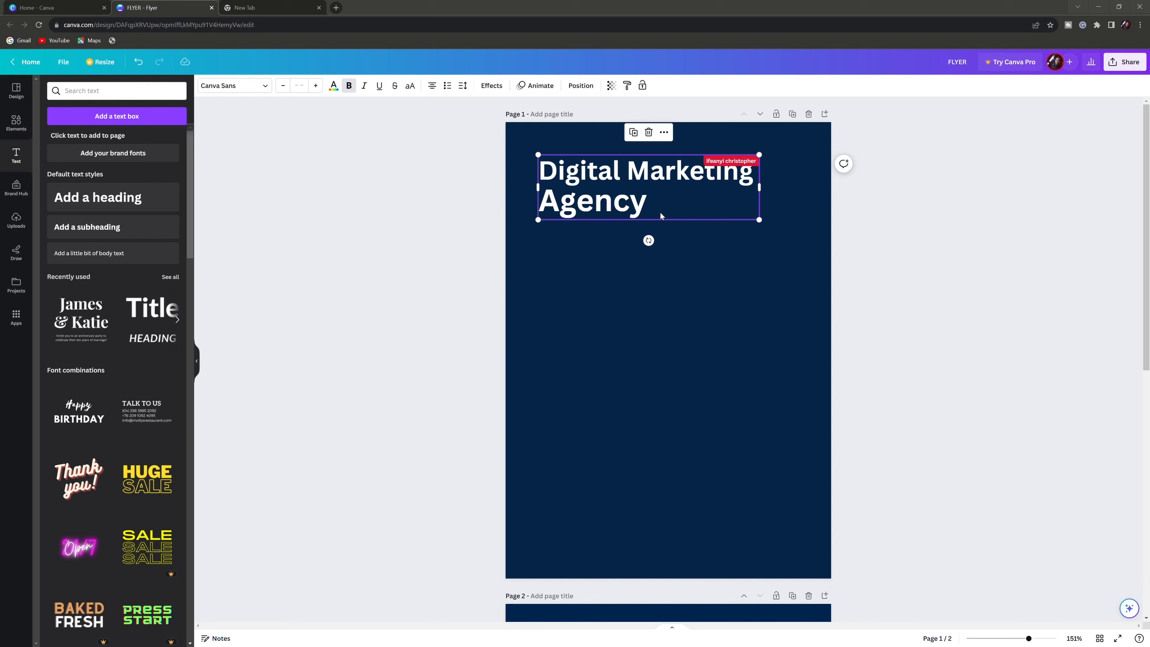
left_click(655, 293)
scroll(685, 569, "down", 5)
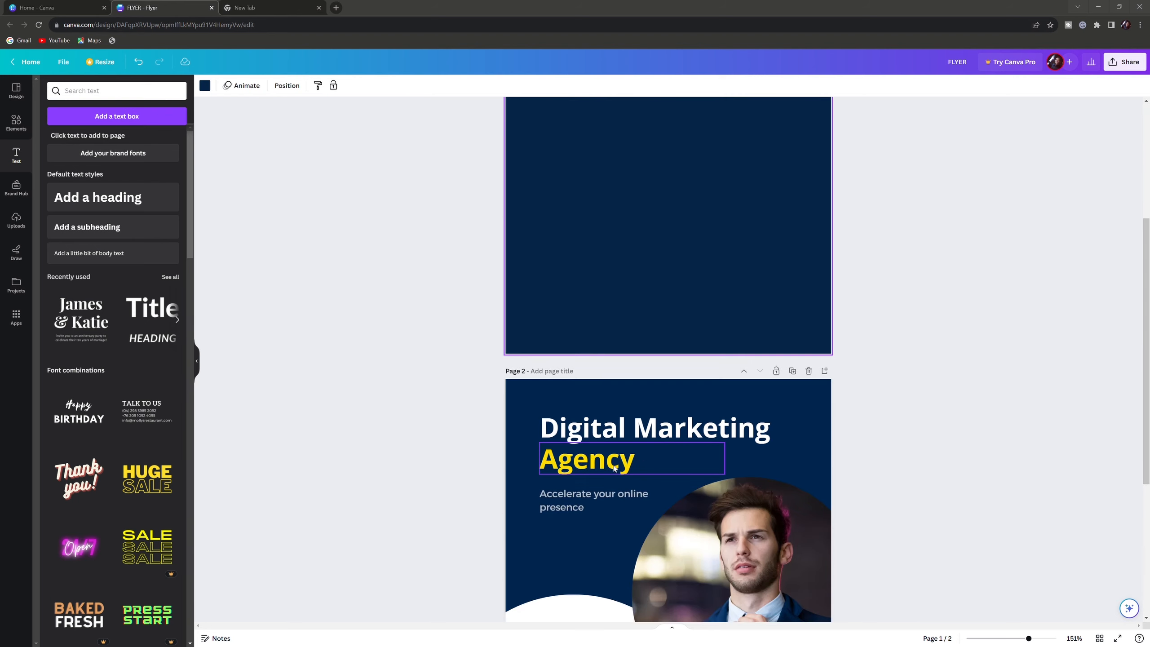
scroll(611, 470, "up", 4)
scroll(611, 470, "down", 1)
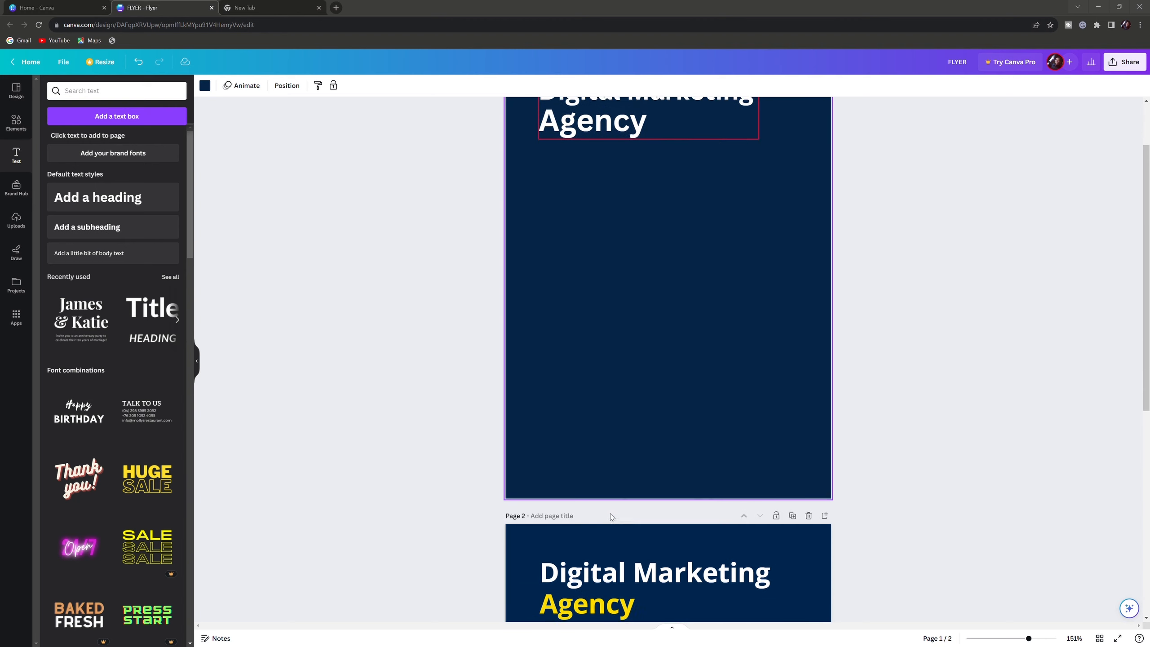
scroll(611, 517, "up", 2)
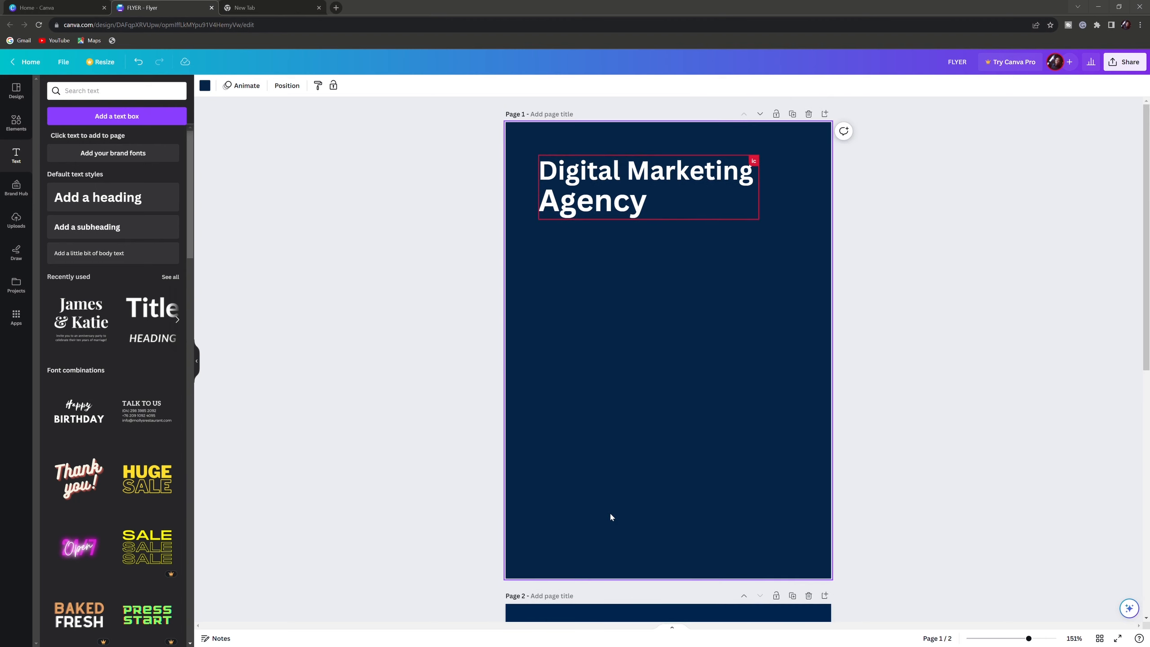
double_click(594, 215)
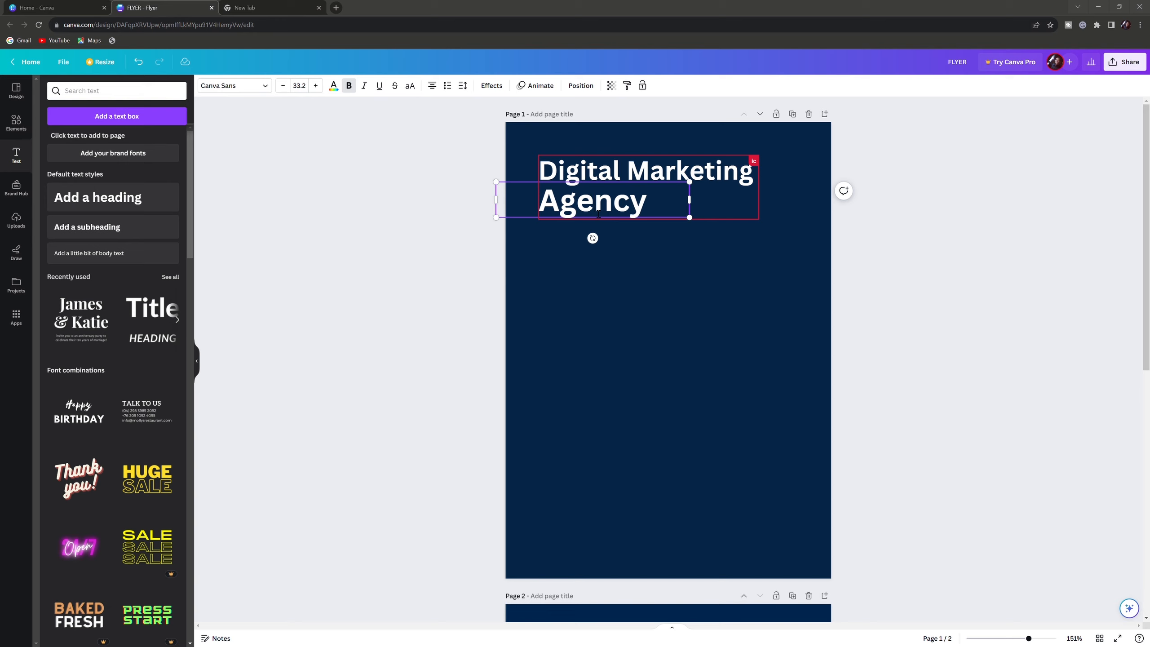
double_click(597, 214)
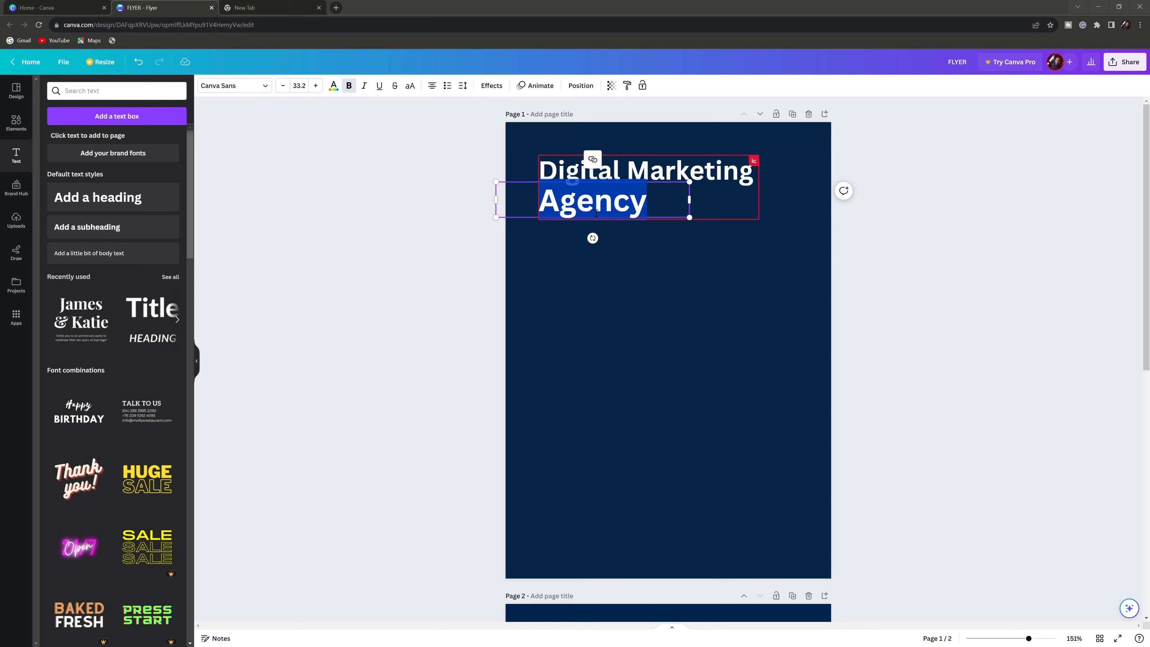
left_click(333, 86)
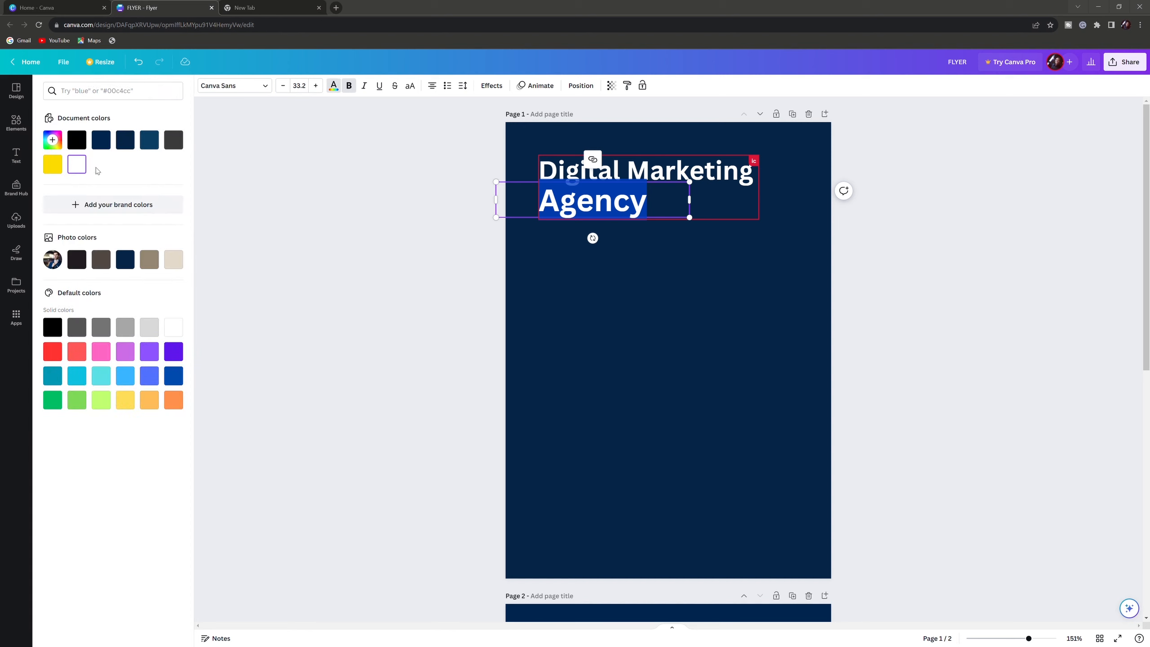
left_click(52, 165)
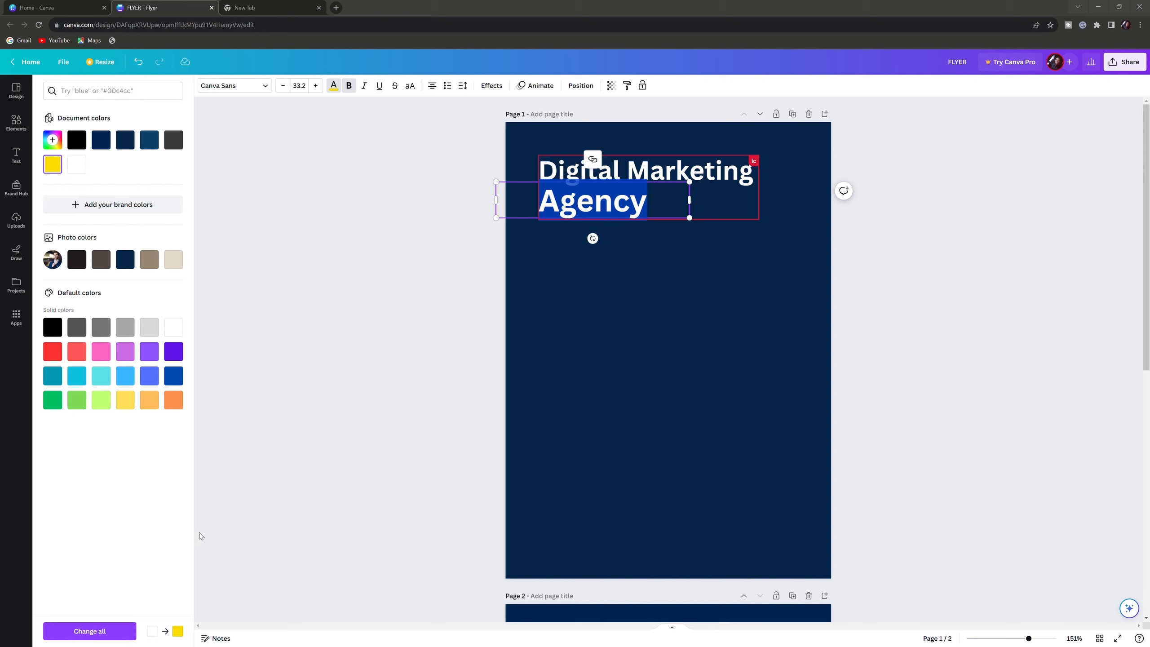
left_click(638, 268)
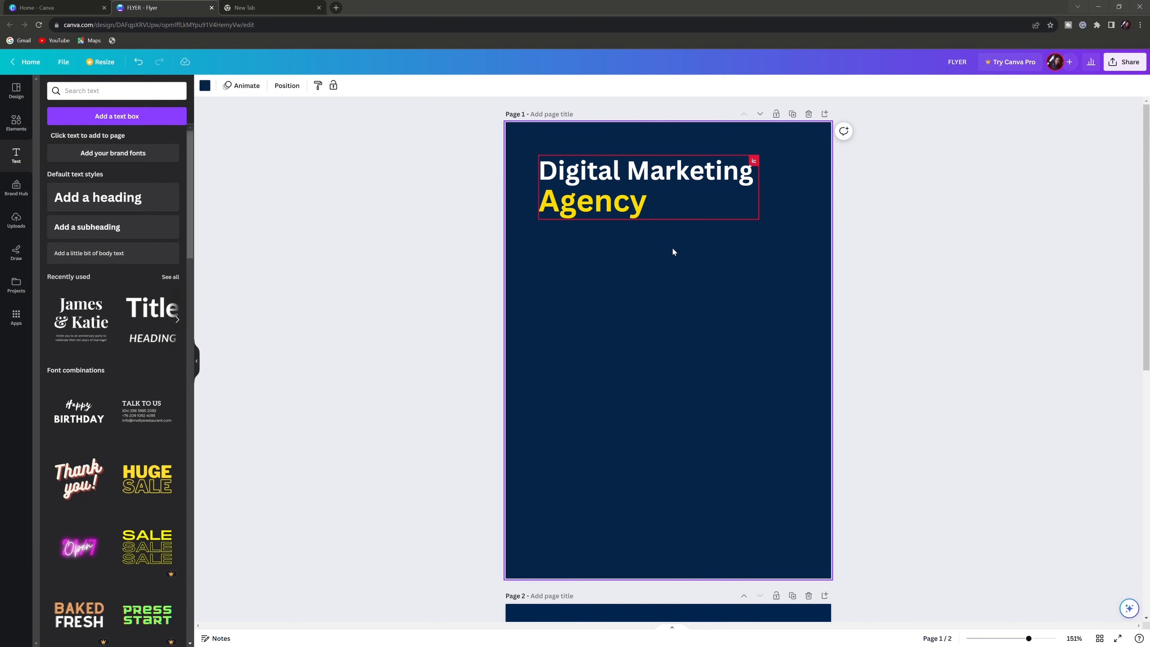
Move the "Digital Marketing" and "Agency" headings together slightly down and to the right on page 1
scroll(673, 250, "down", 3)
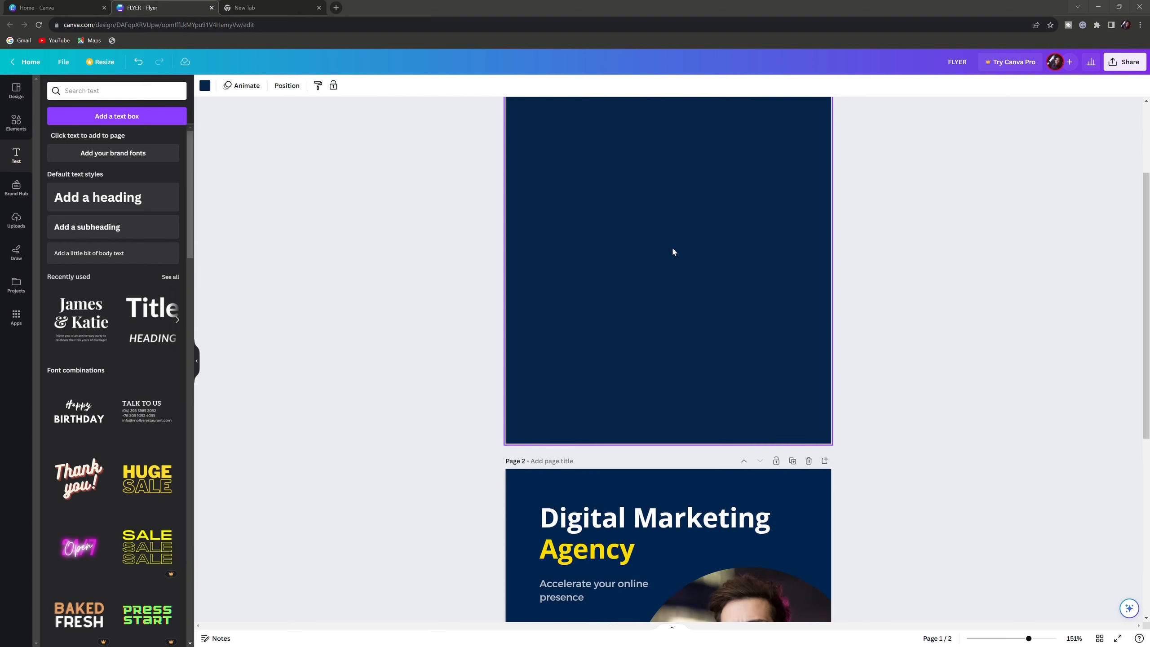
scroll(672, 253, "up", 3)
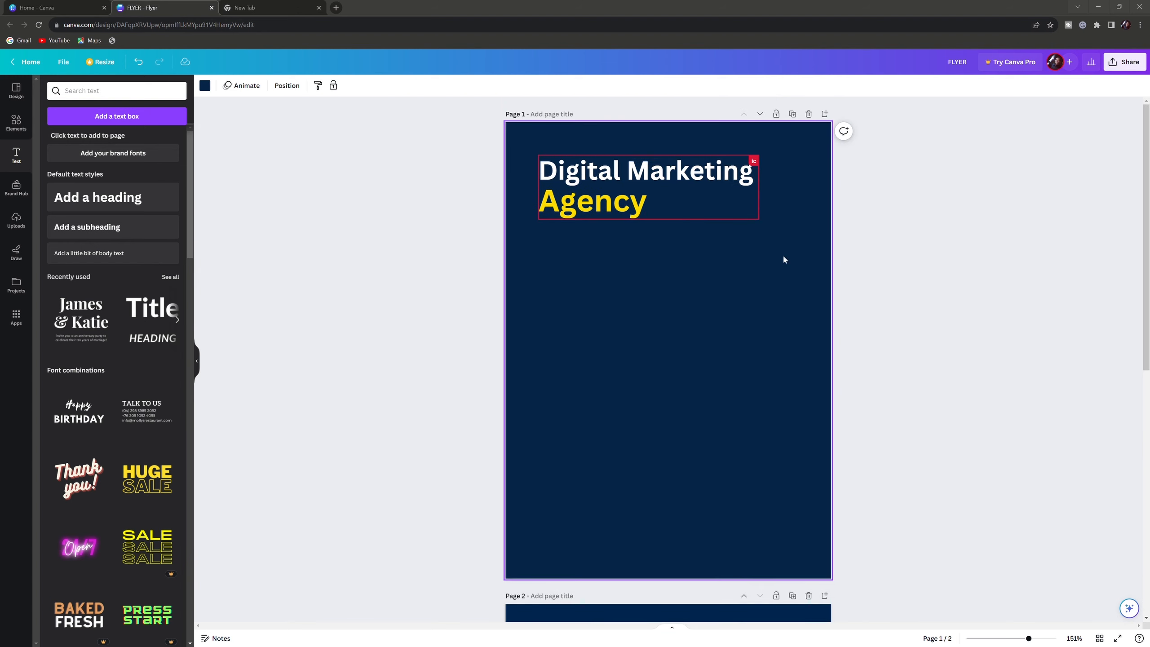
left_click_drag(632, 220, 631, 243)
left_click_drag(631, 183, 639, 210)
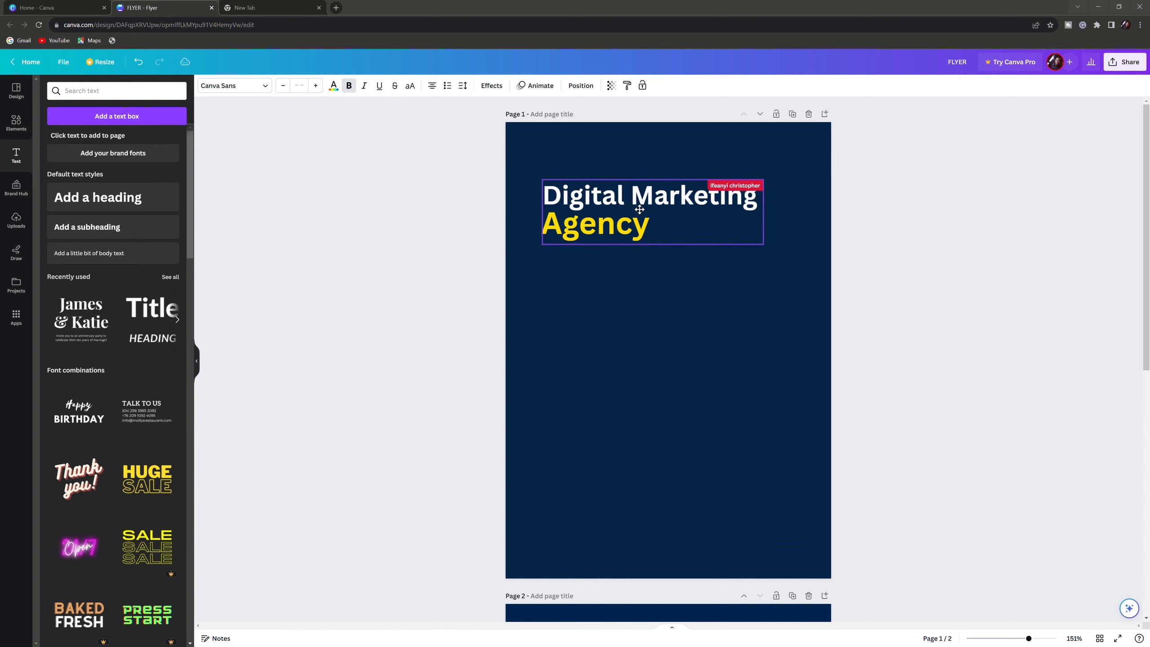
left_click(639, 342)
Add a body text box to page 1 and place it below "Agency", aligned with the start of the heading
scroll(639, 344, "down", 1)
scroll(641, 345, "down", 5)
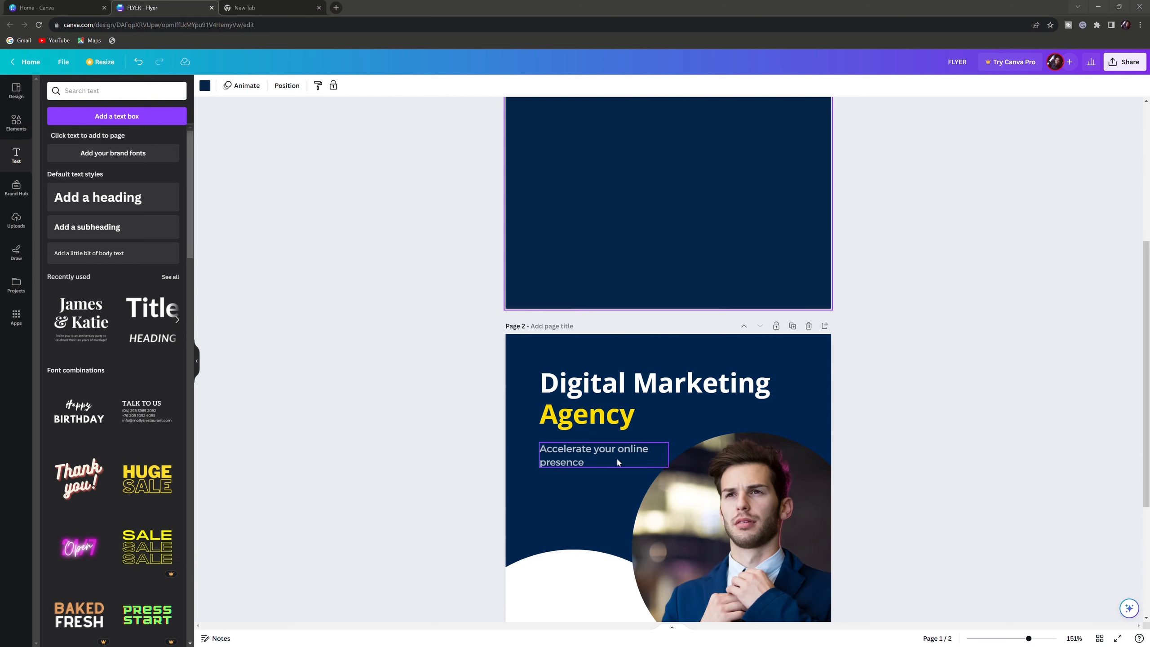
scroll(617, 457, "up", 6)
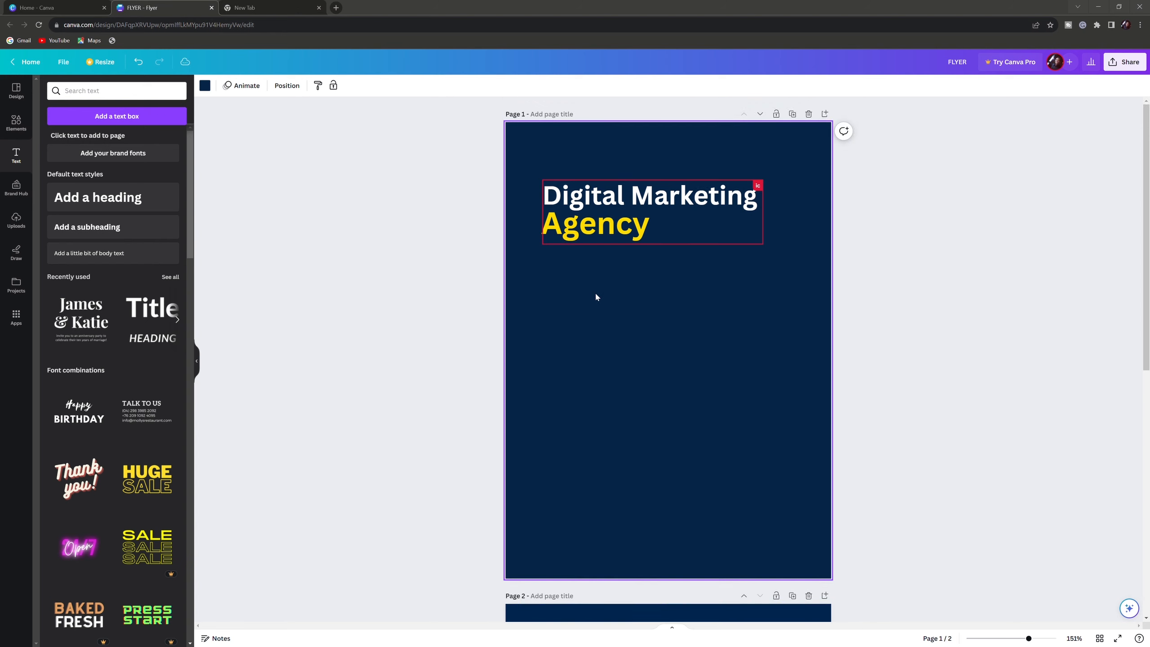
left_click(105, 258)
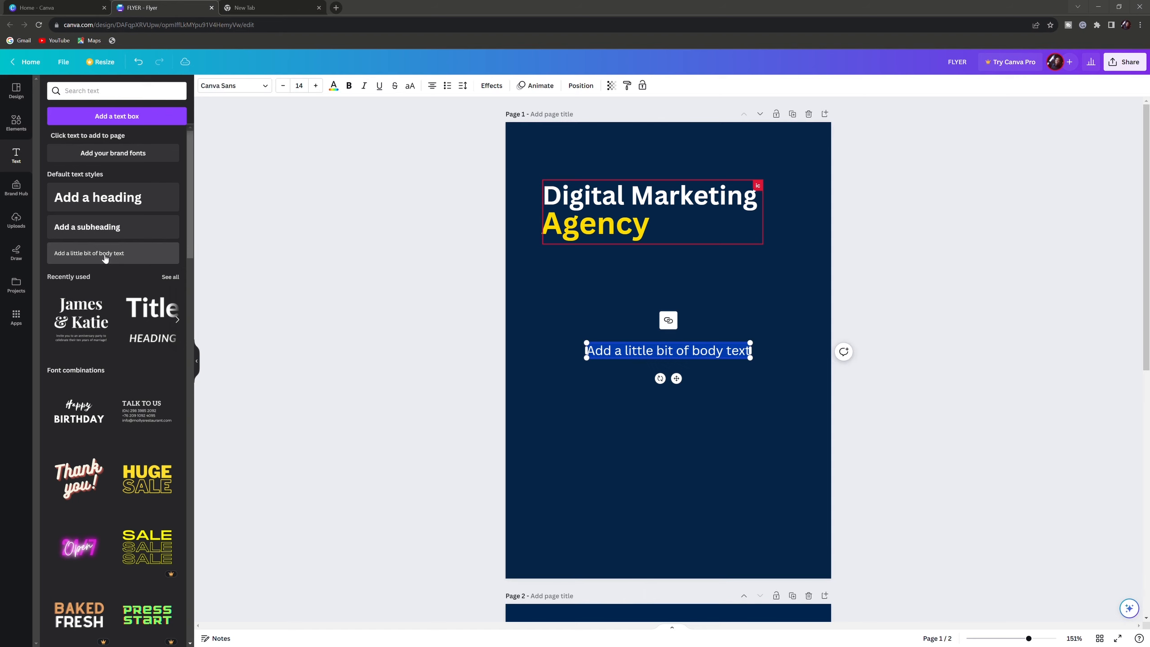
left_click(629, 351)
left_click_drag(640, 347, 602, 289)
scroll(598, 399, "down", 1)
scroll(598, 405, "down", 3)
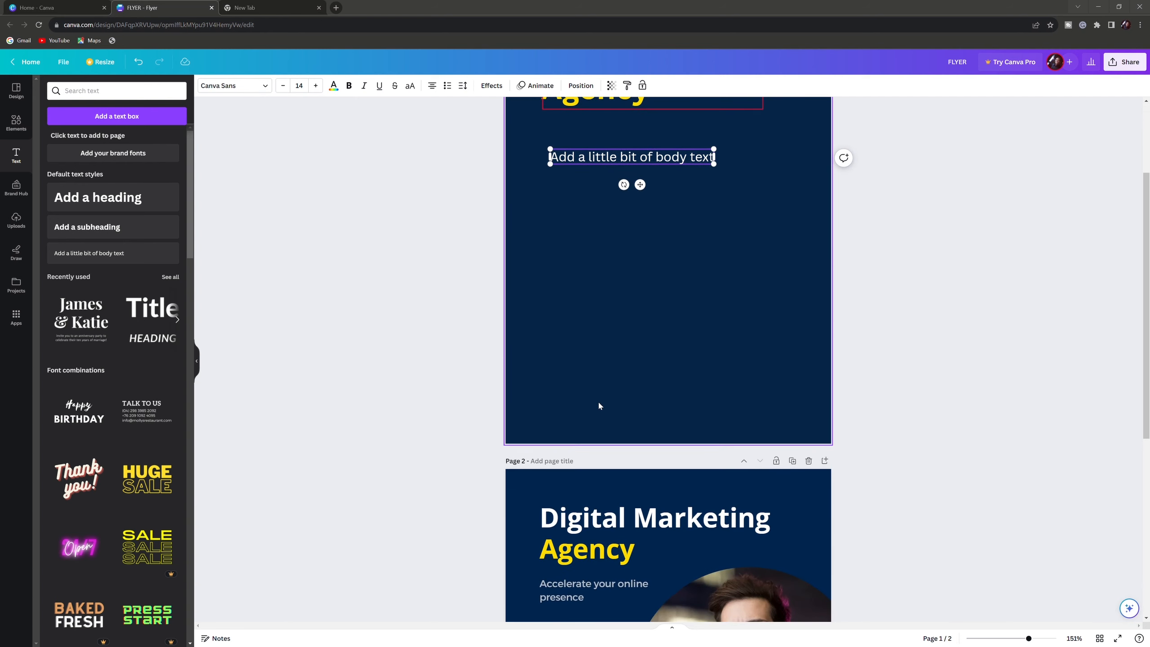
scroll(598, 400, "up", 3)
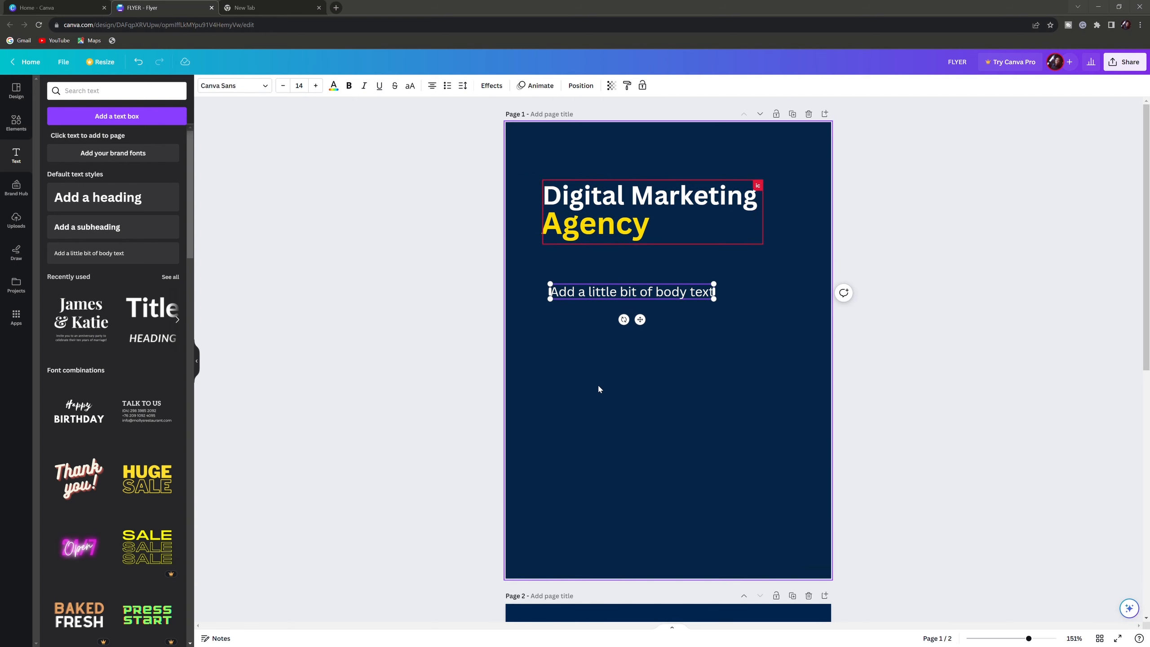
left_click_drag(590, 289, 582, 270)
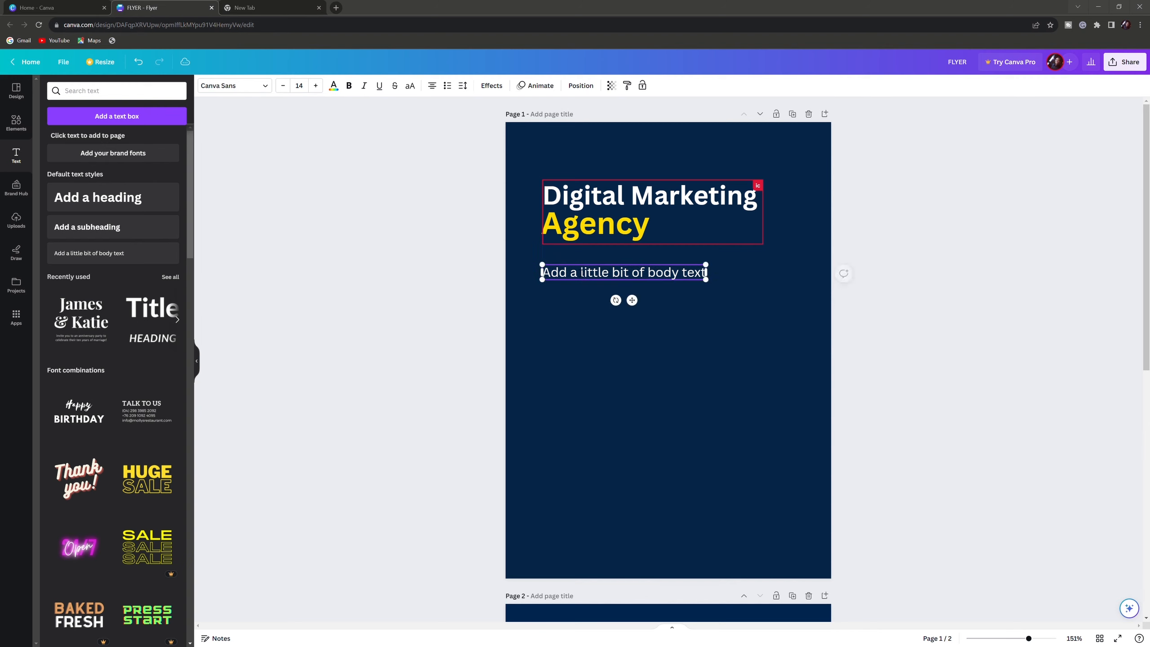
Replace the body text placeholder with "Accelarate You Online" and put "Presence" on a second line
double_click(582, 271)
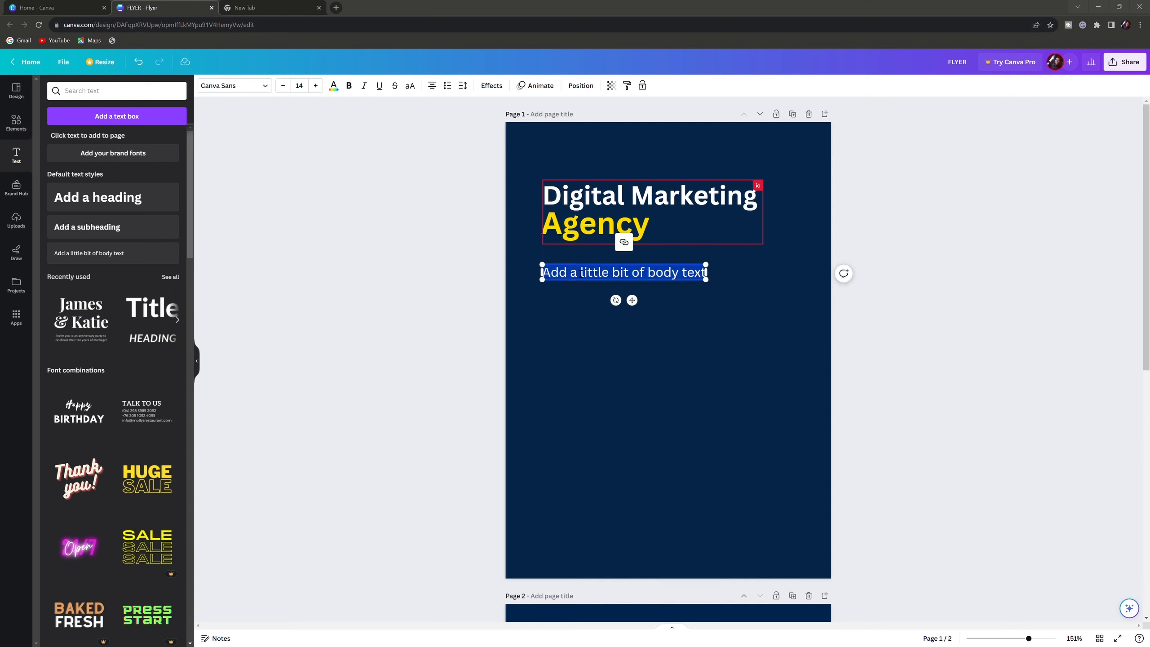
key("BackSpace")
type("Accel")
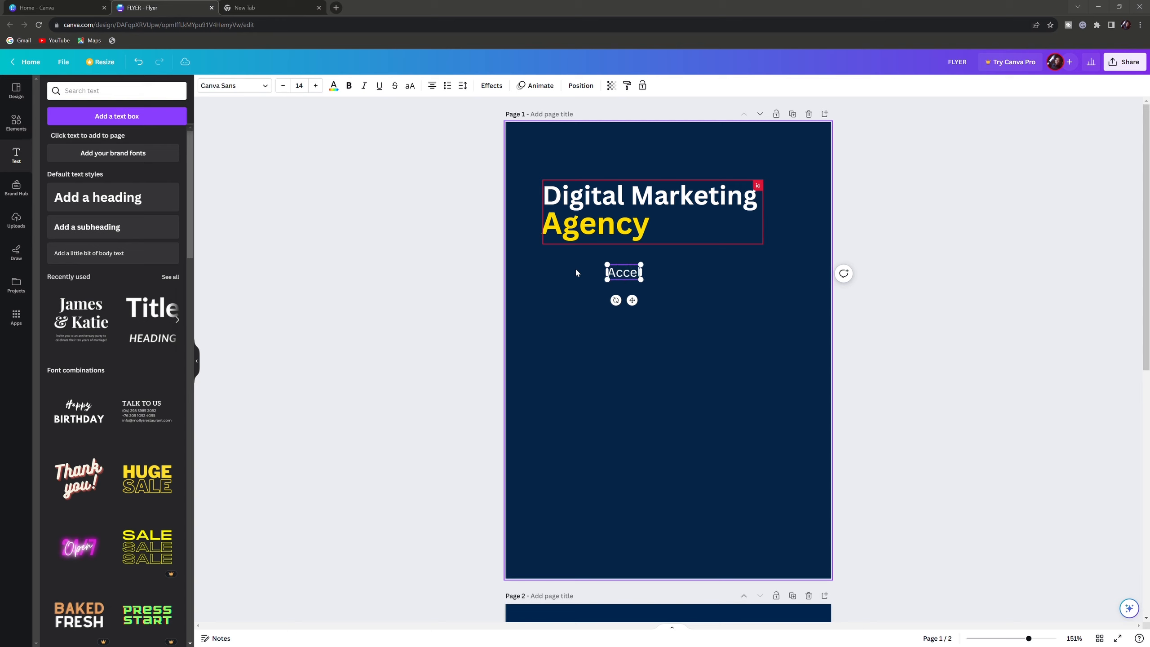
type("arate")
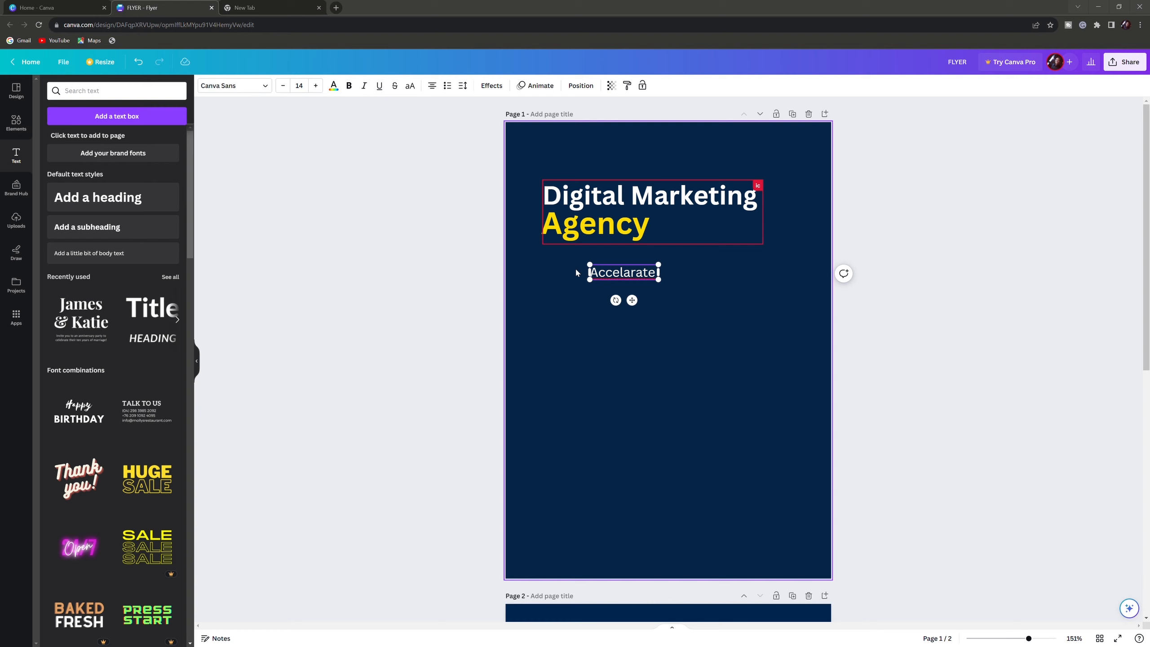
type(" You")
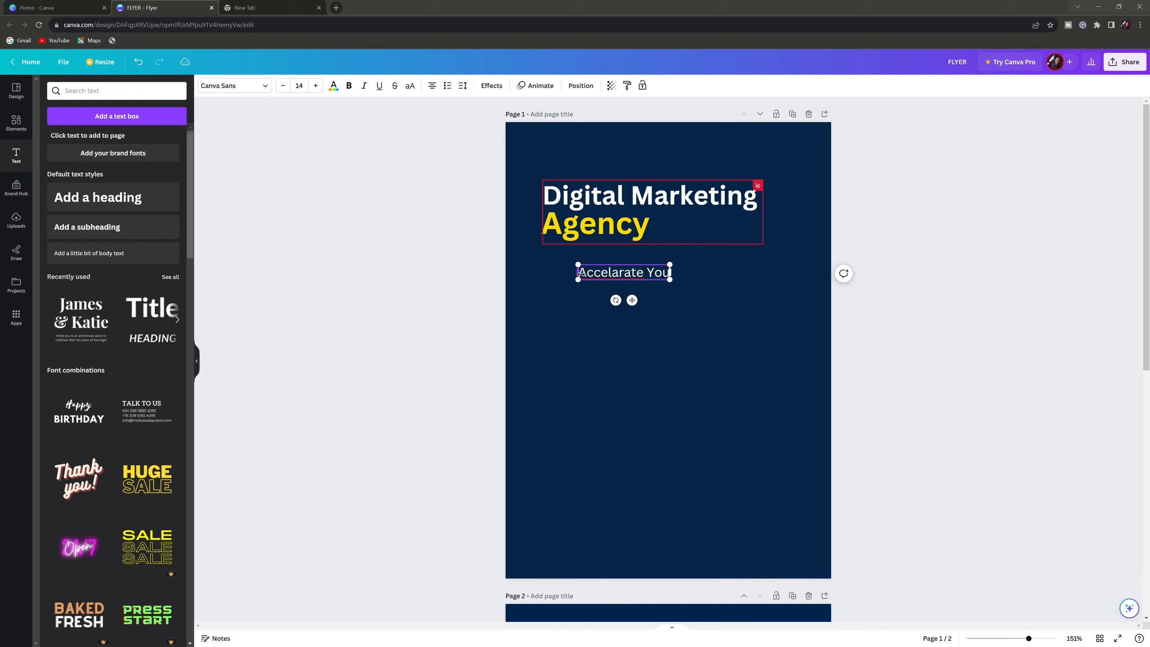
type(" Online")
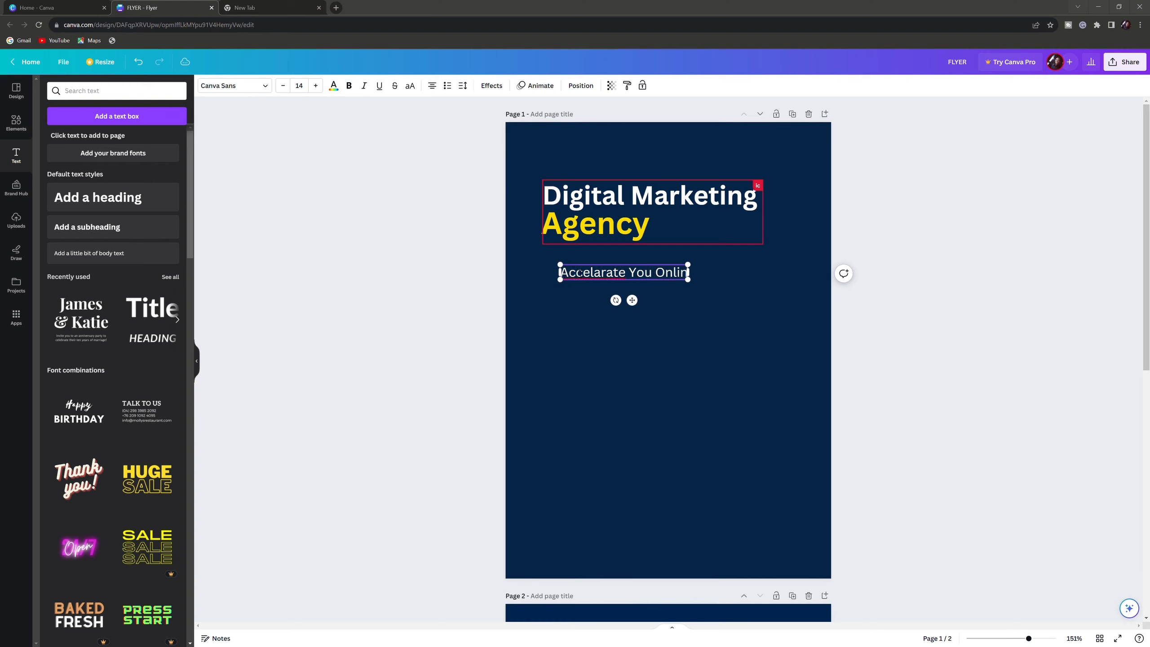
key("Return")
type("Presence")
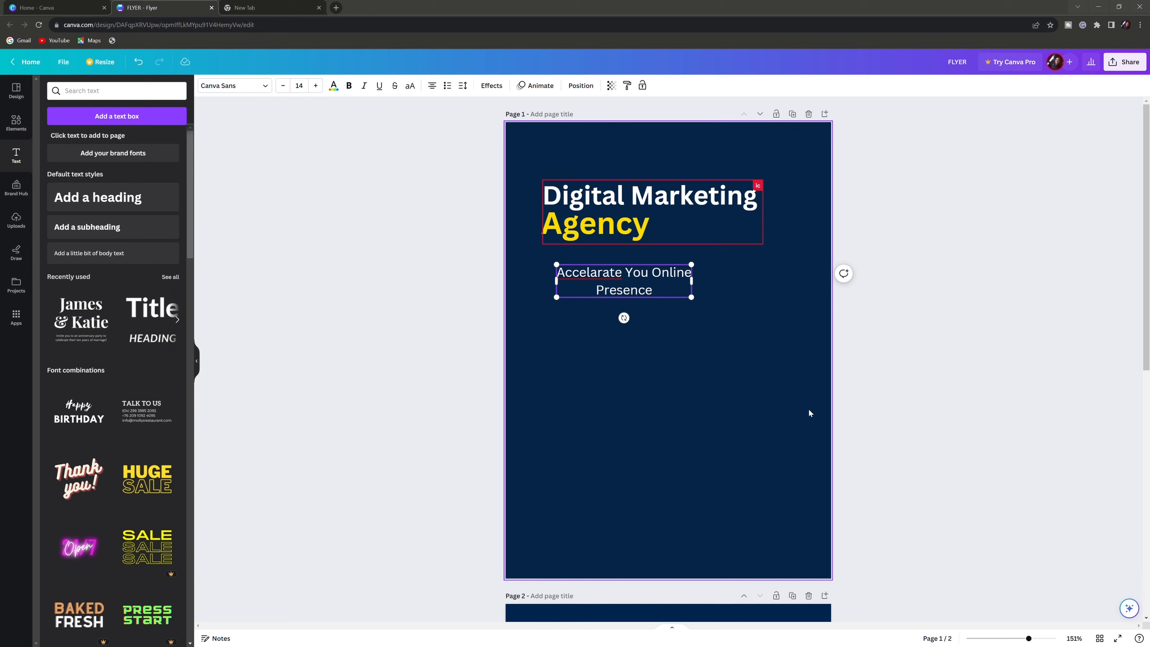
Delete "Presence" from the tagline's second line and correct the spelling of the first word to "Accelerate"
scroll(771, 348, "down", 4)
scroll(630, 386, "up", 4)
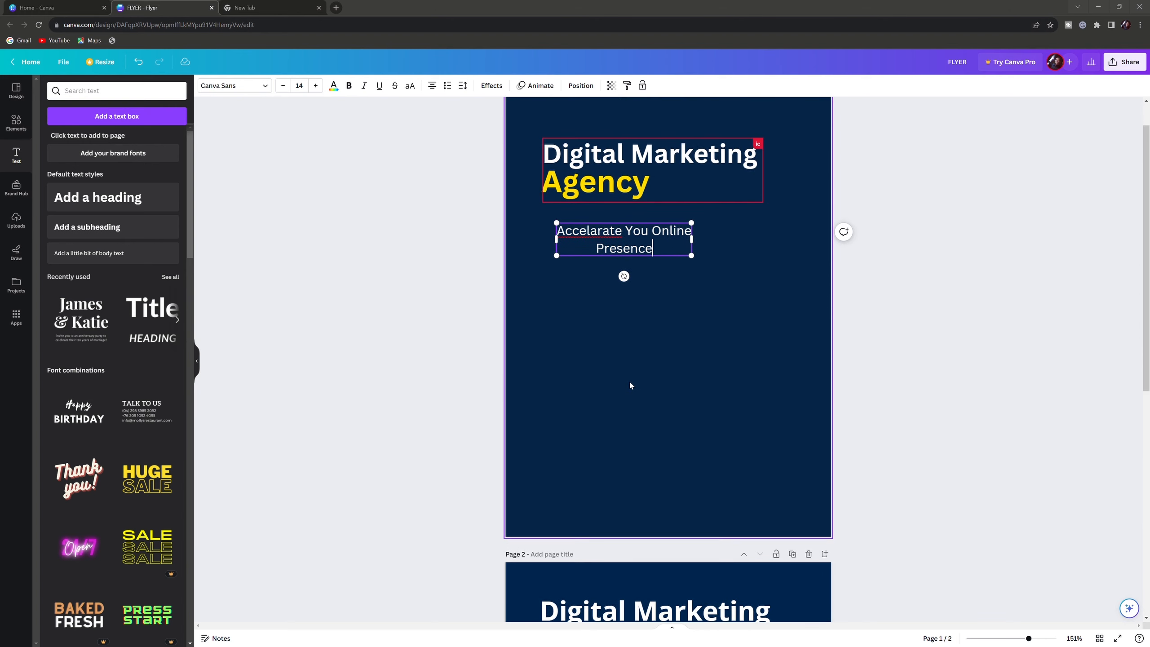
left_click_drag(598, 291, 697, 296)
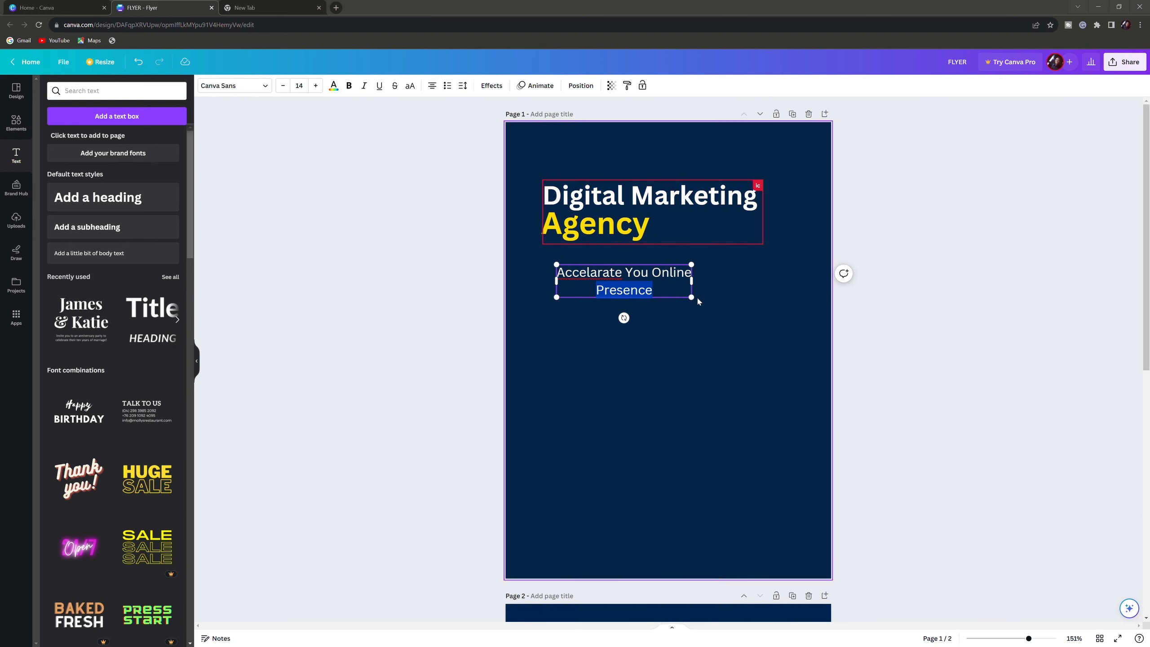
key("BackSpace")
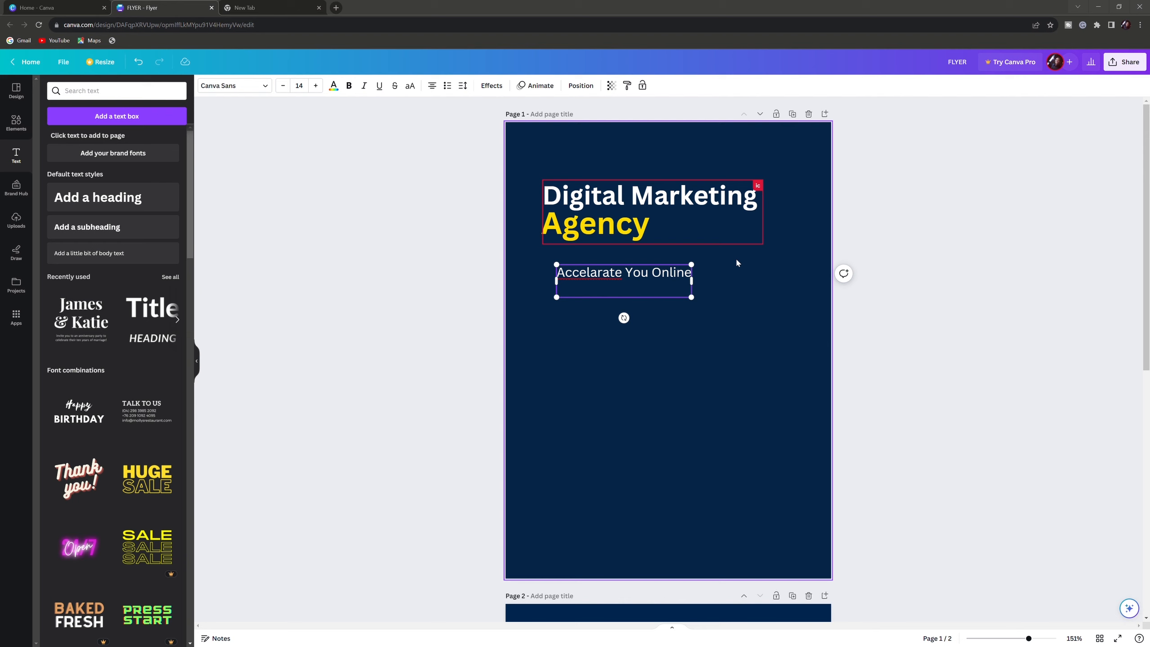
left_click(736, 257)
left_click(584, 278)
double_click(585, 276)
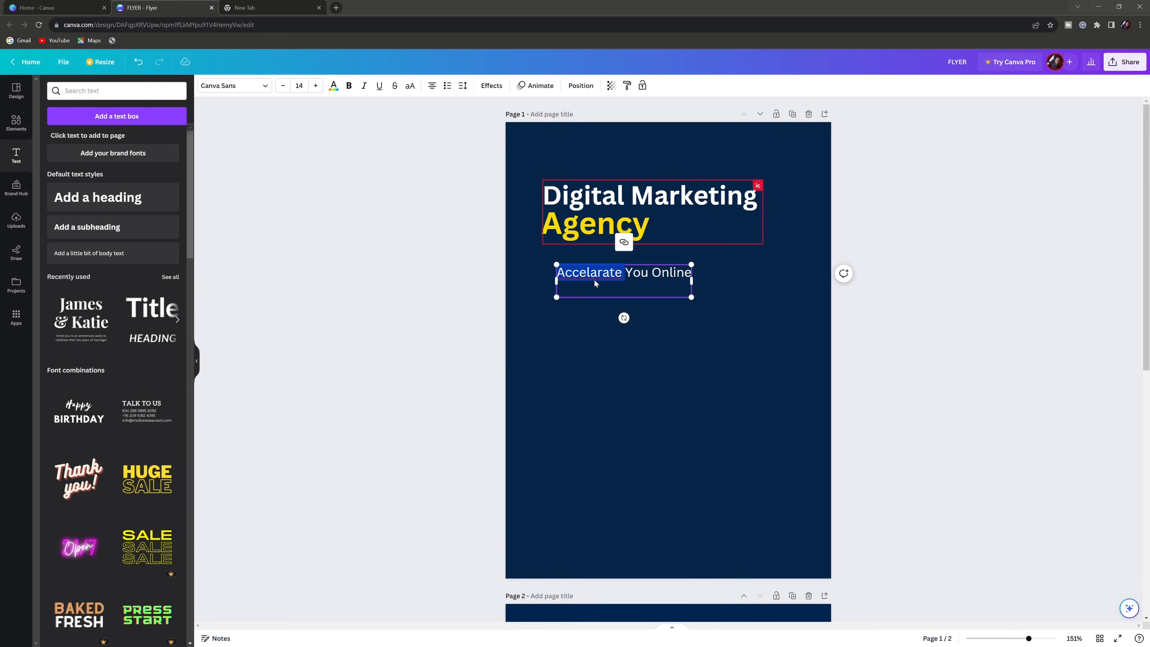
type("Accelerate")
left_click(581, 316)
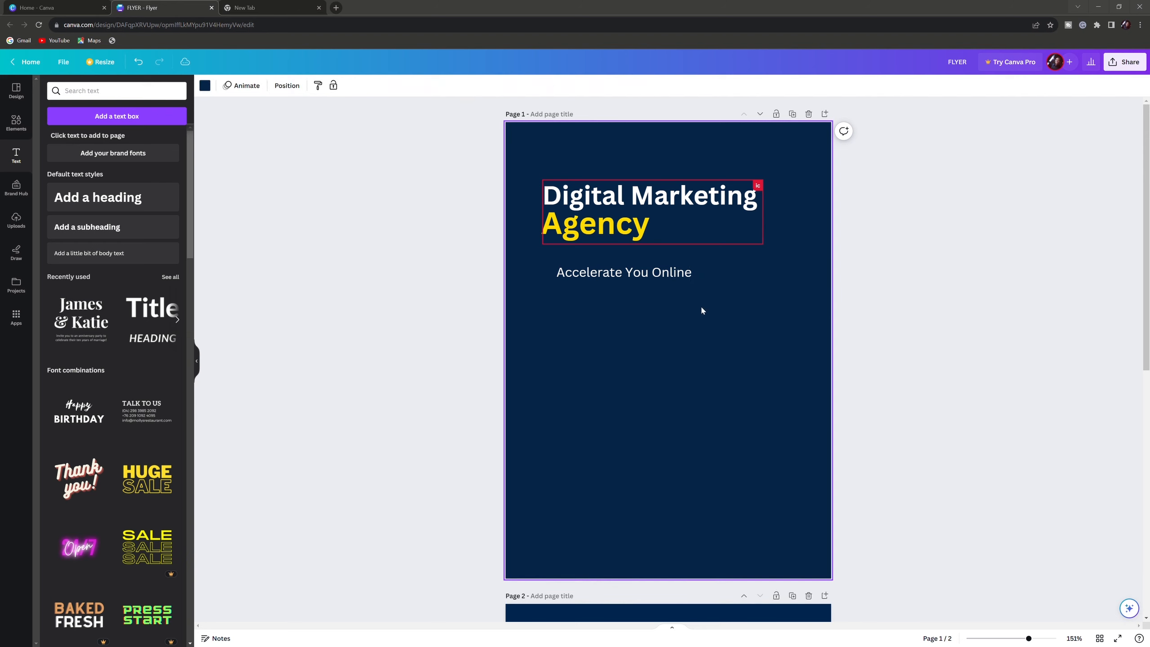
Add a separate body text reading "Presence" and align it directly beneath the start of "Accelerate You Online"
left_click(104, 253)
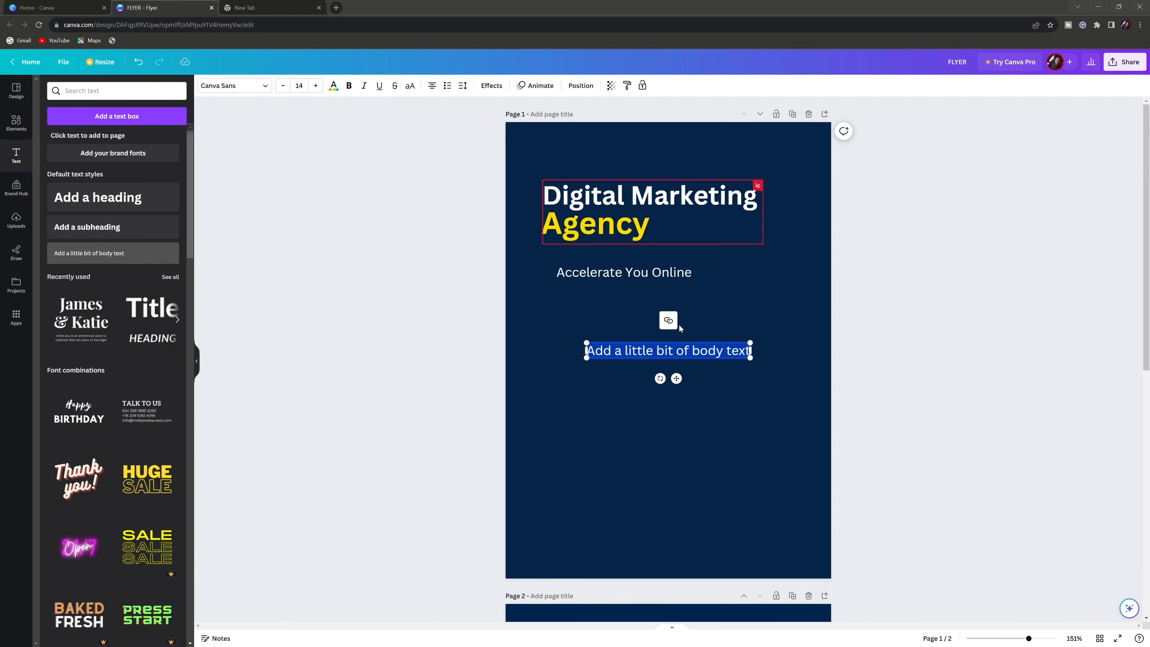
left_click_drag(660, 347, 625, 290)
left_click(597, 297)
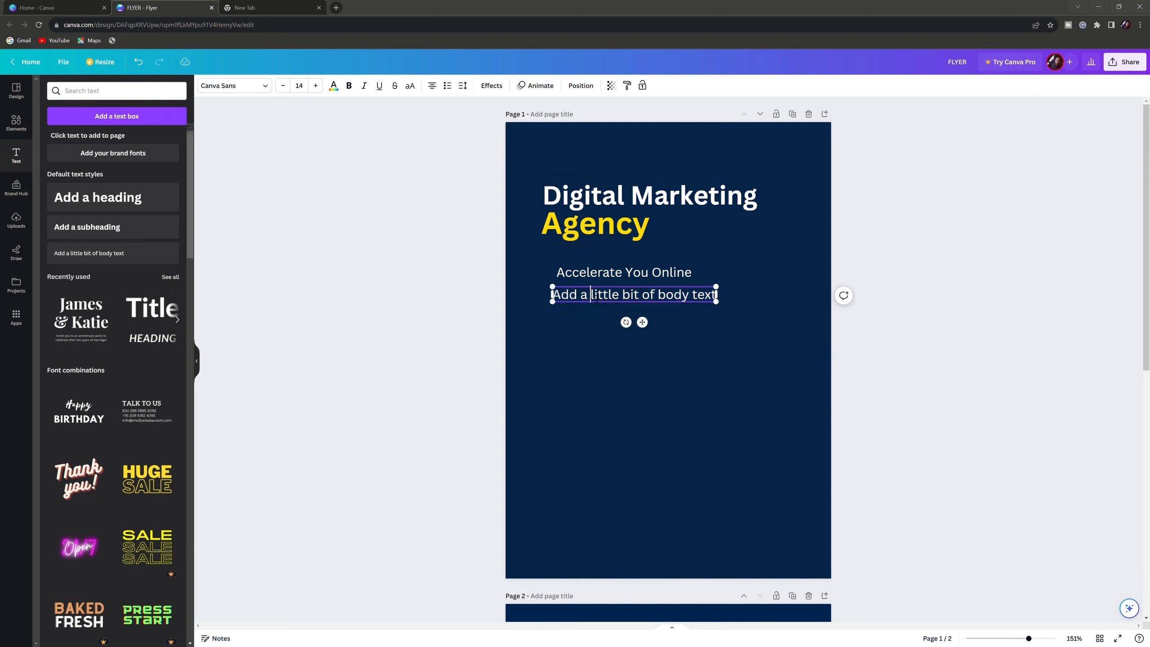
triple_click(597, 298)
type("Presence")
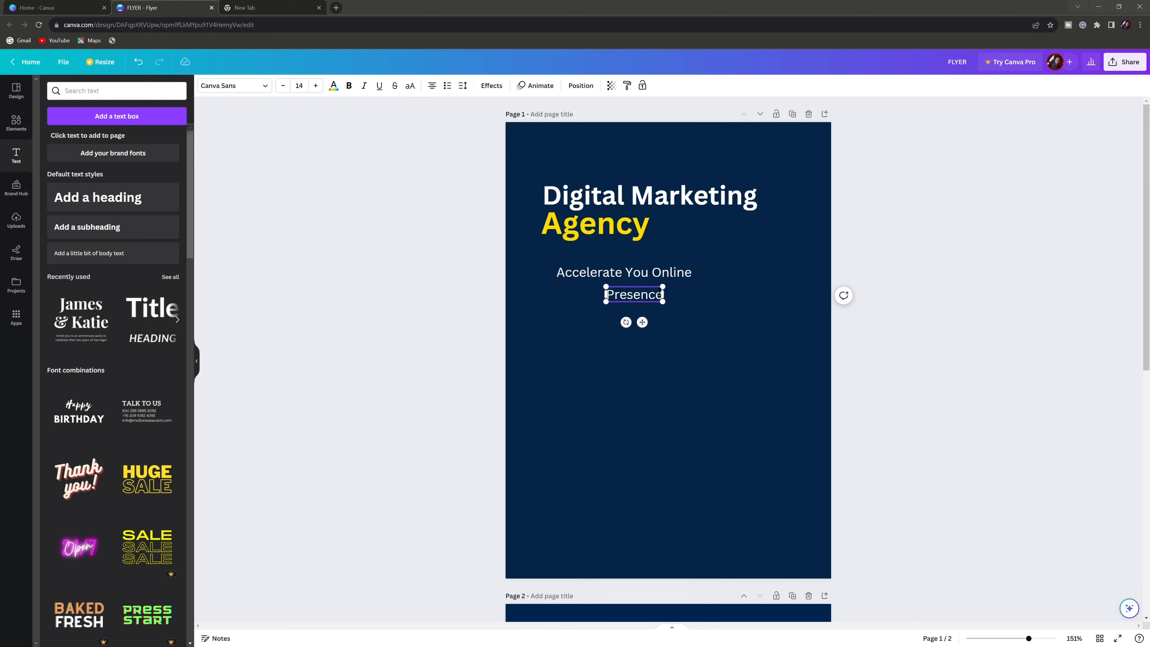
left_click_drag(657, 290, 610, 286)
left_click(640, 340)
Move the two tagline lines together up and to the left so they sit close beneath "Agency"
scroll(642, 340, "down", 3)
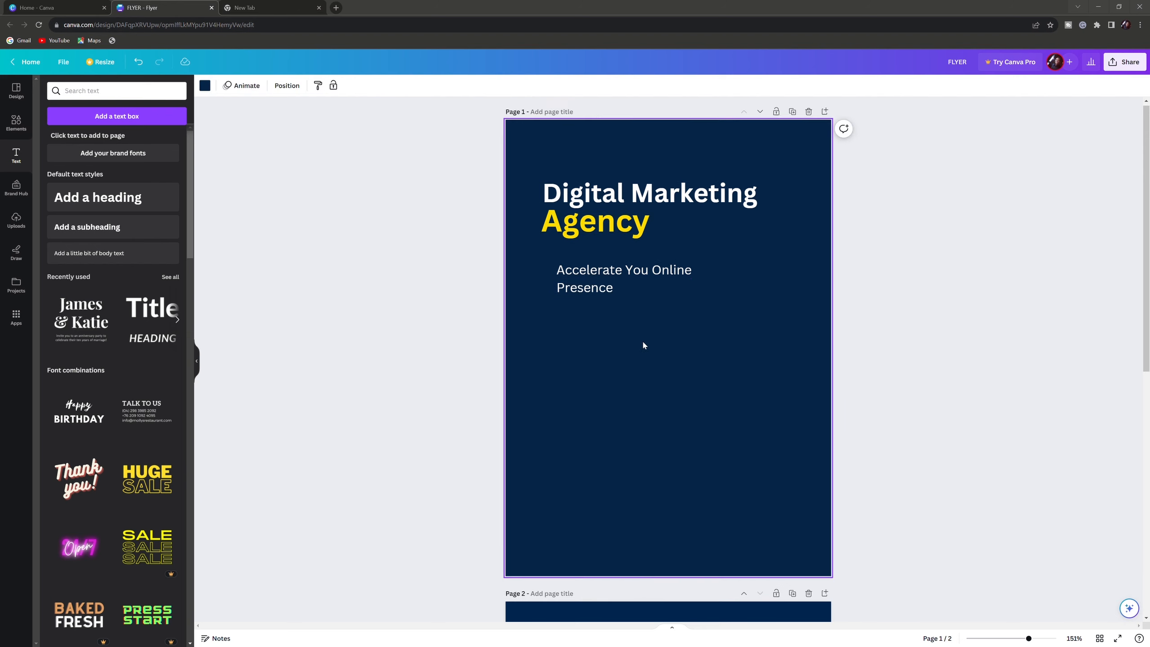
scroll(643, 345, "up", 5)
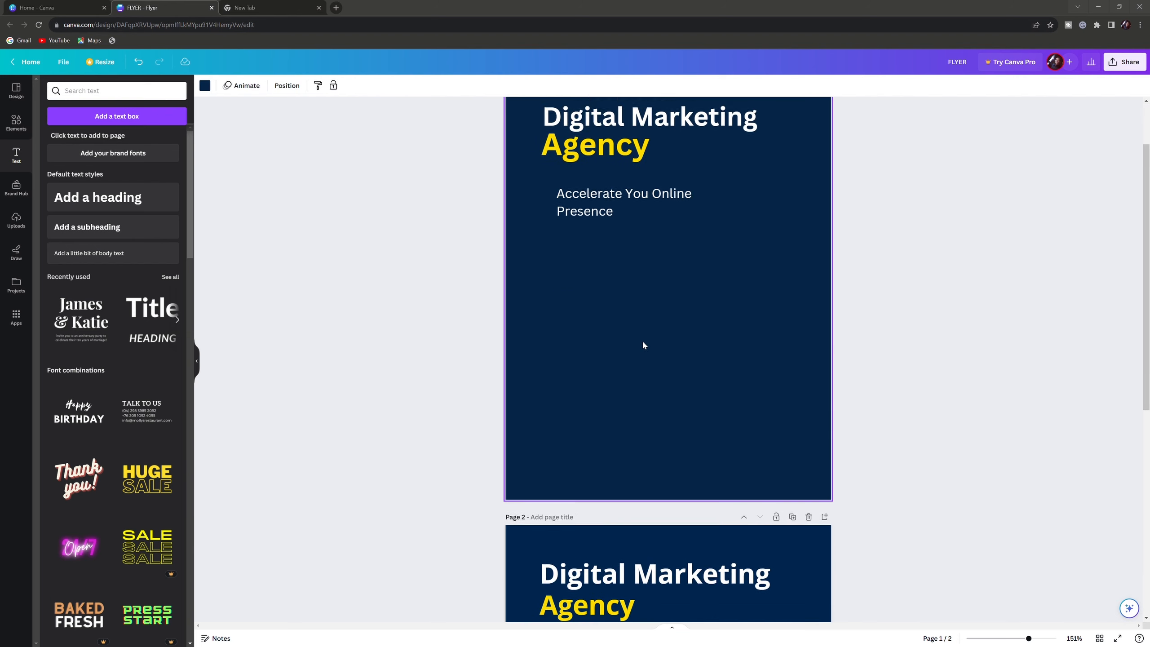
left_click(622, 279)
left_click_drag(622, 279, 585, 283)
Change the text colour of the tagline line "Accelerate You Online" on page 1 to light grey
double_click(611, 258)
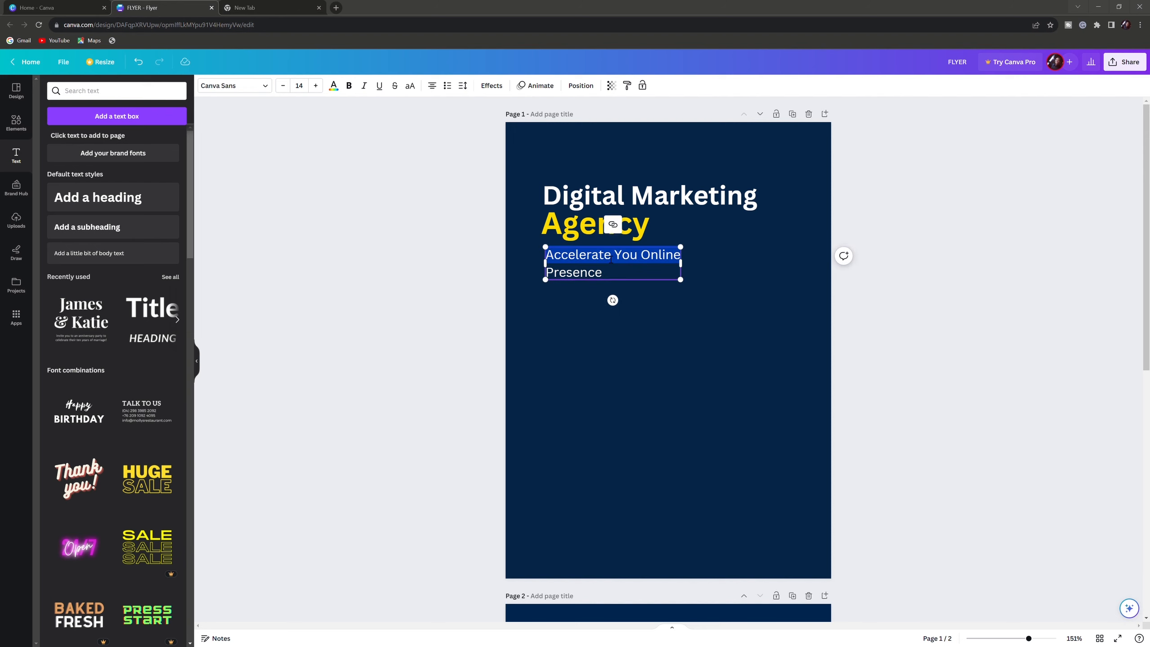
left_click(334, 87)
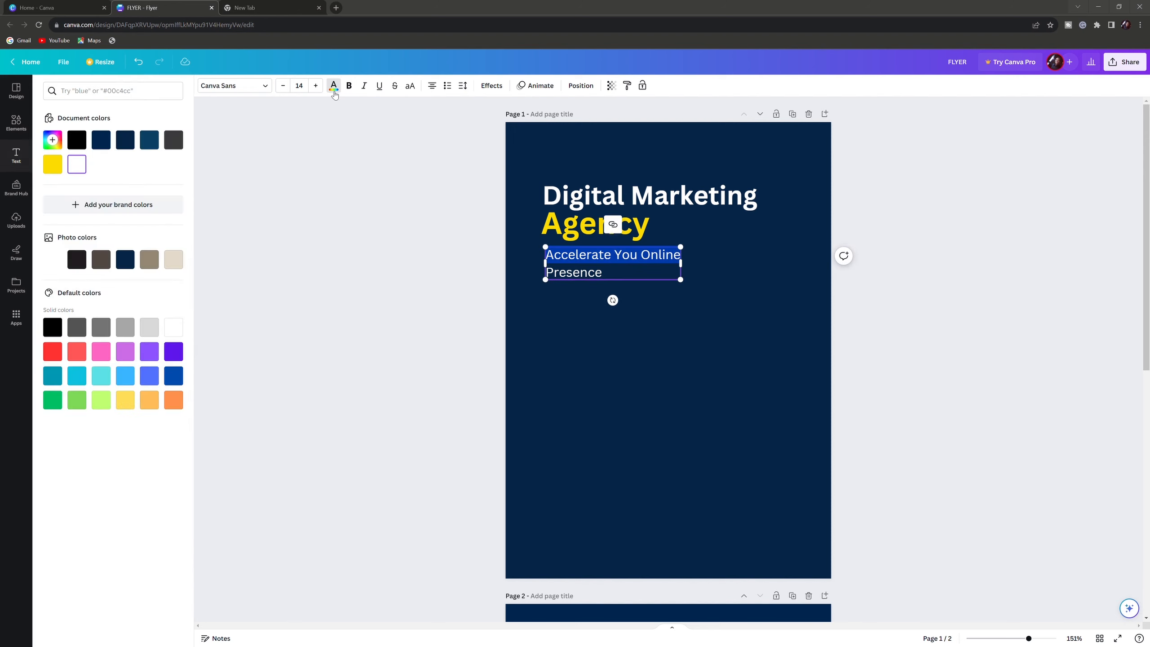
left_click(155, 327)
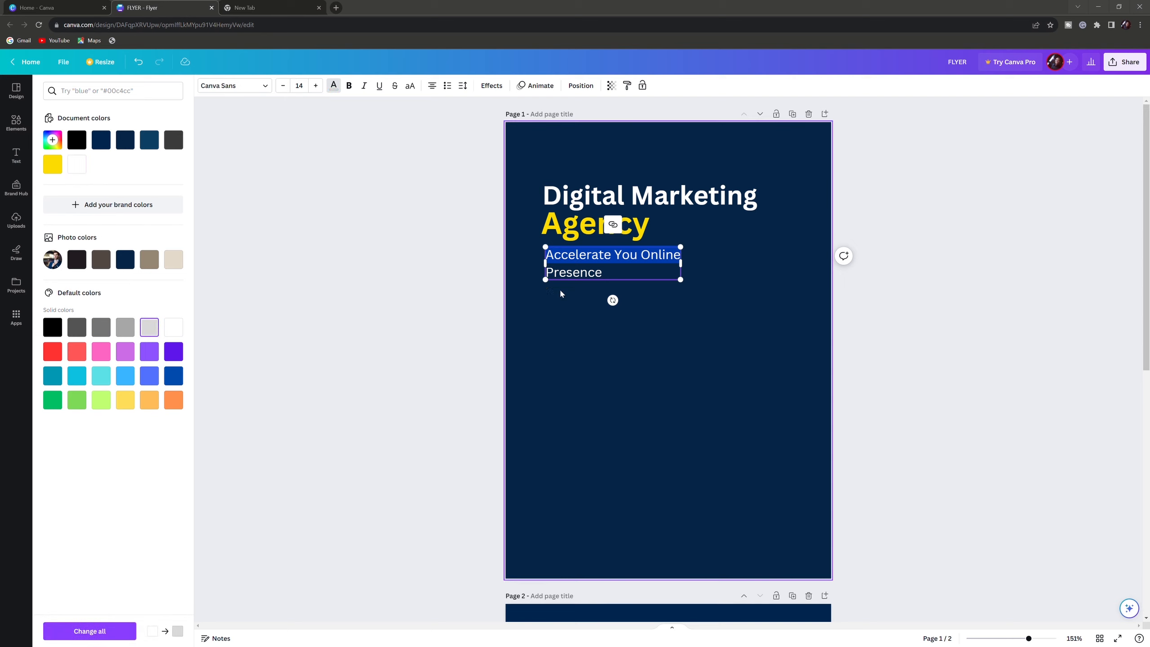
left_click(566, 279)
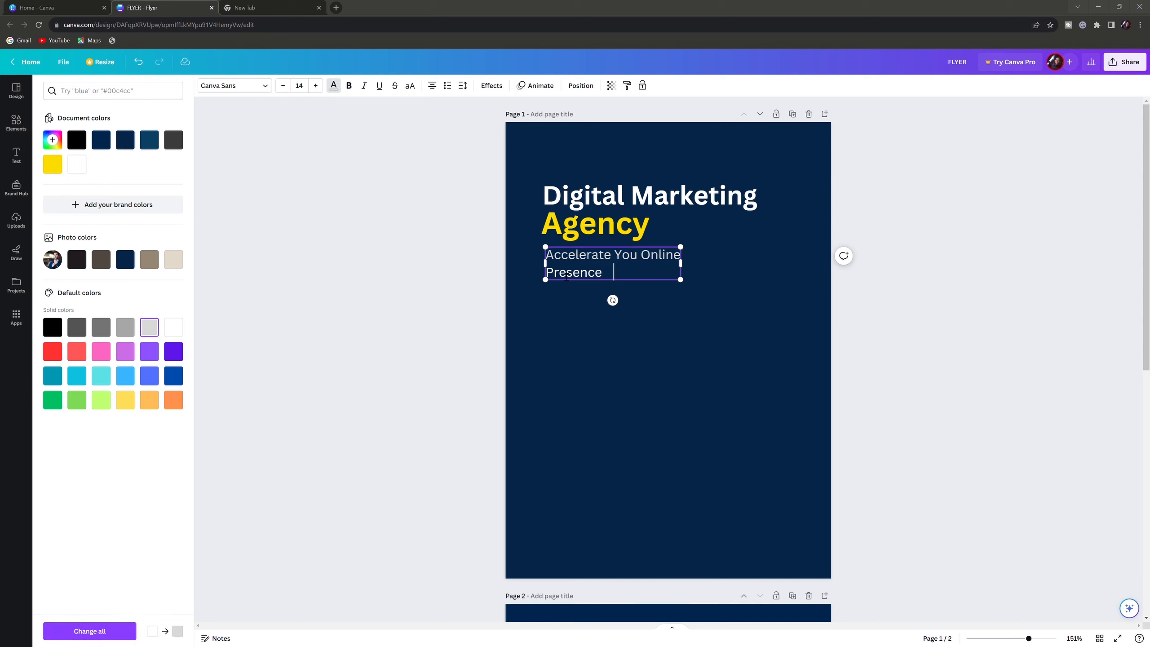
left_click(568, 309)
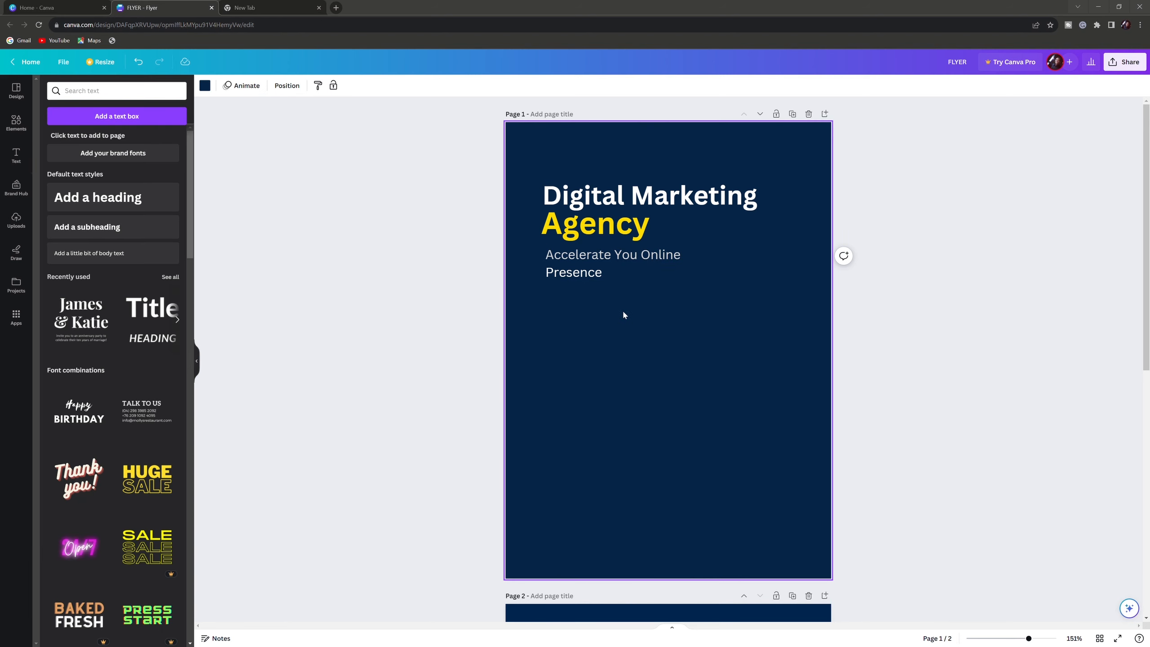
Recolour the tagline word "Presence" with the same light grey as the line above it
double_click(590, 275)
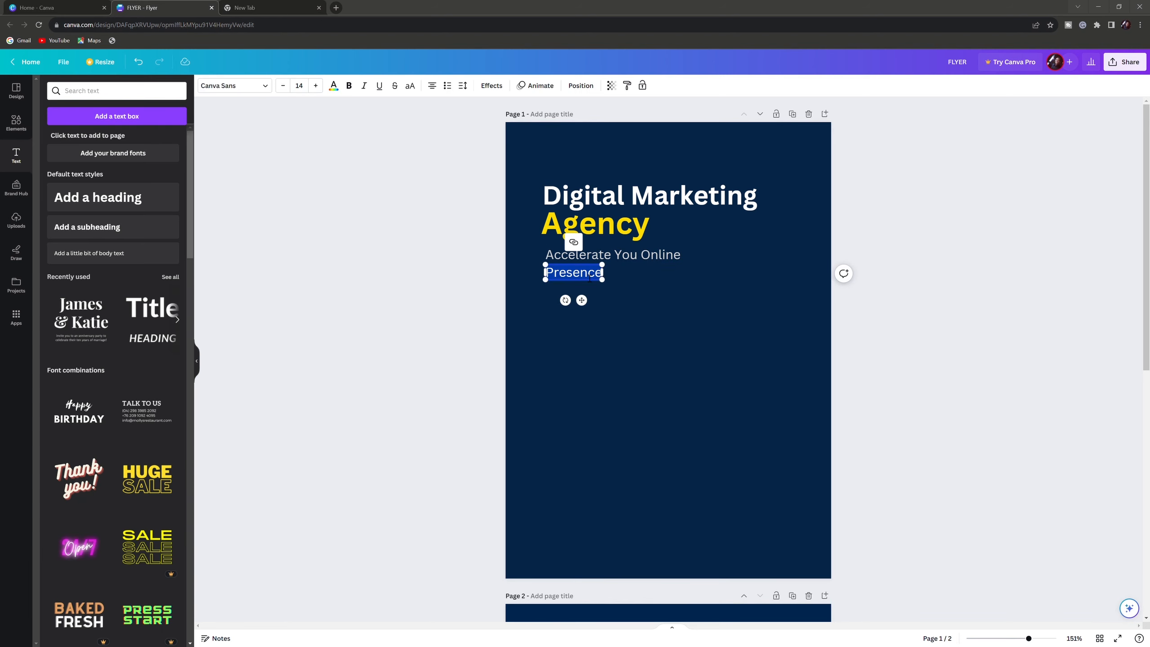
left_click(334, 86)
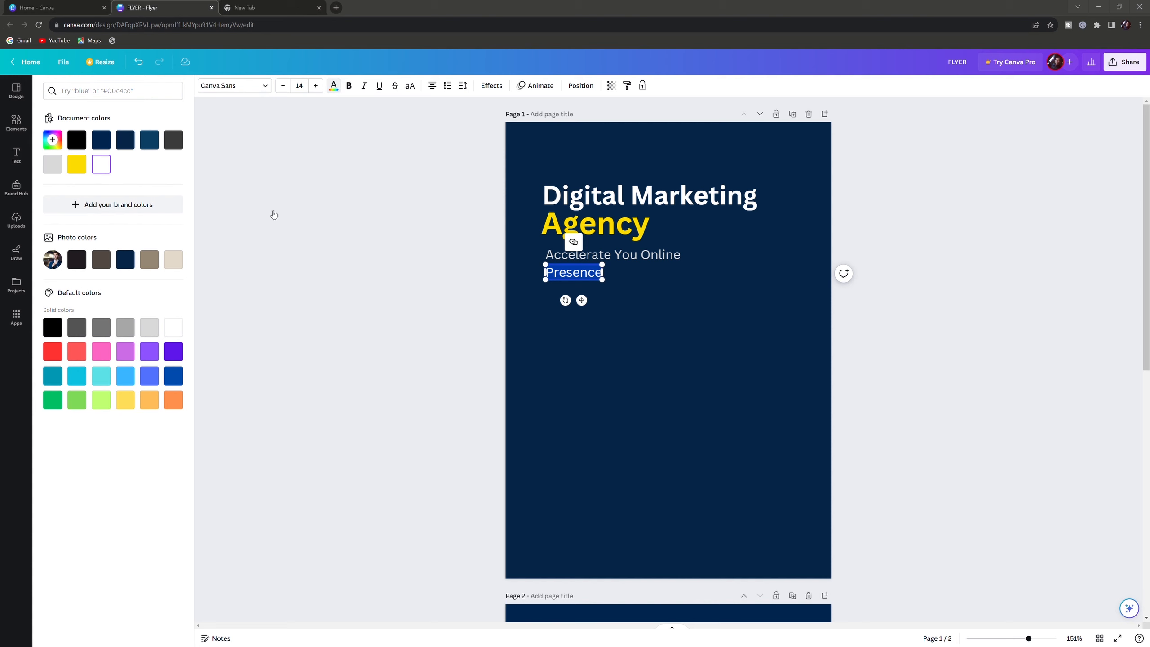
left_click(149, 327)
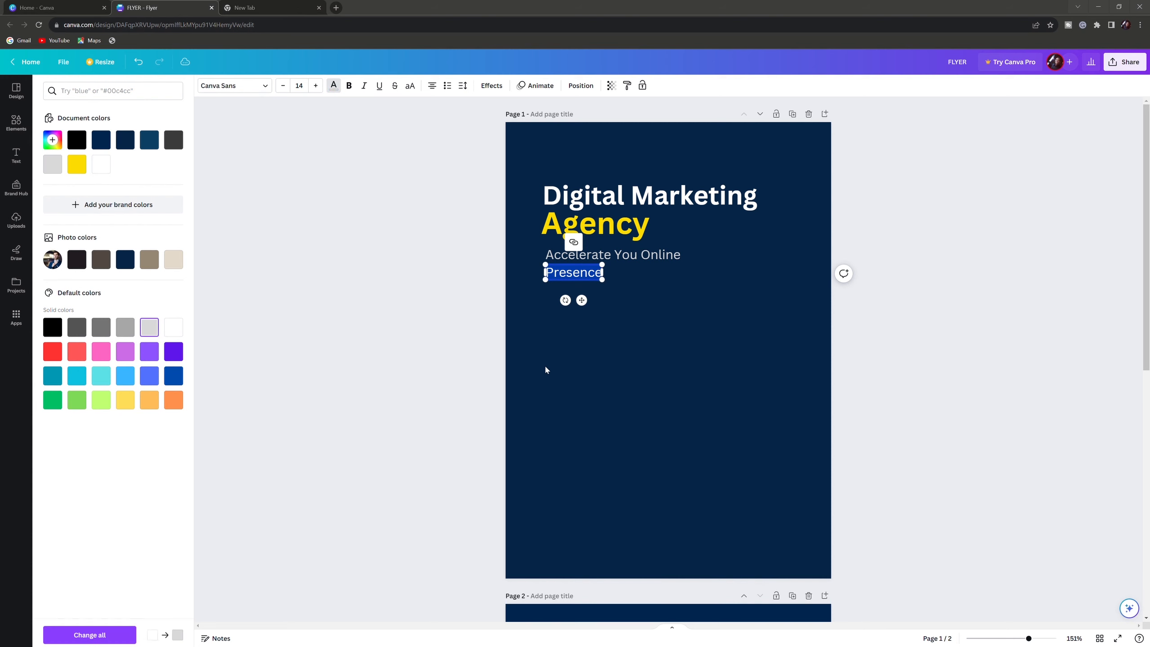
left_click(637, 327)
Compare page 1 with the template on page 2, examining its circular photo and the curved white and yellow shapes
scroll(642, 327, "down", 10)
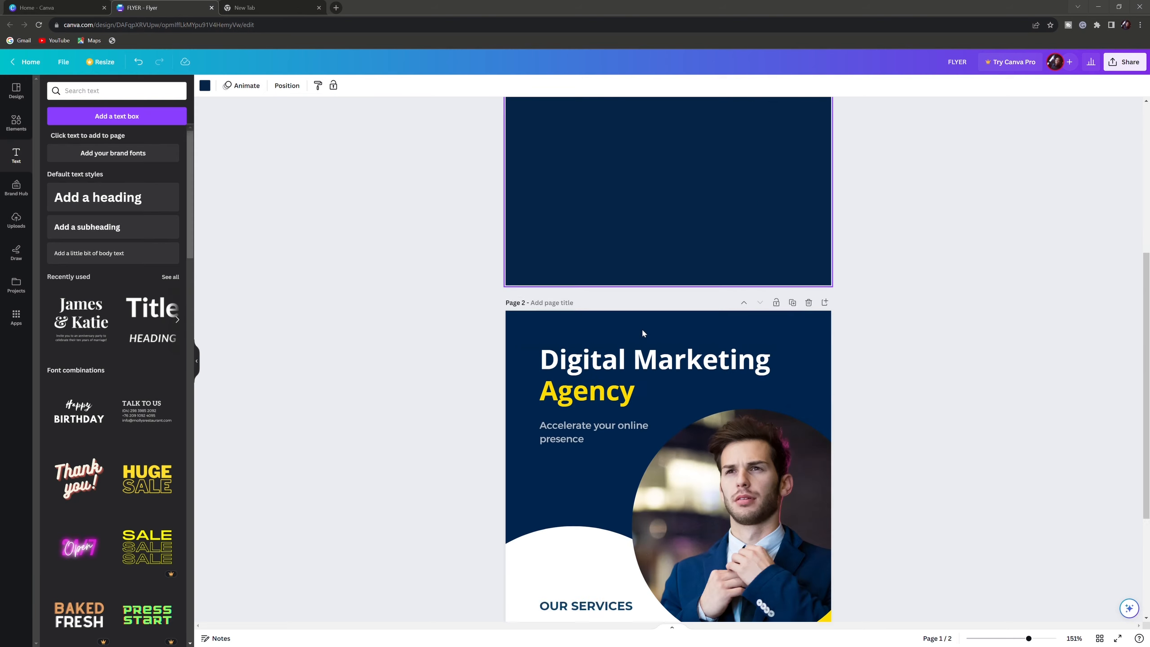
scroll(755, 344, "up", 8)
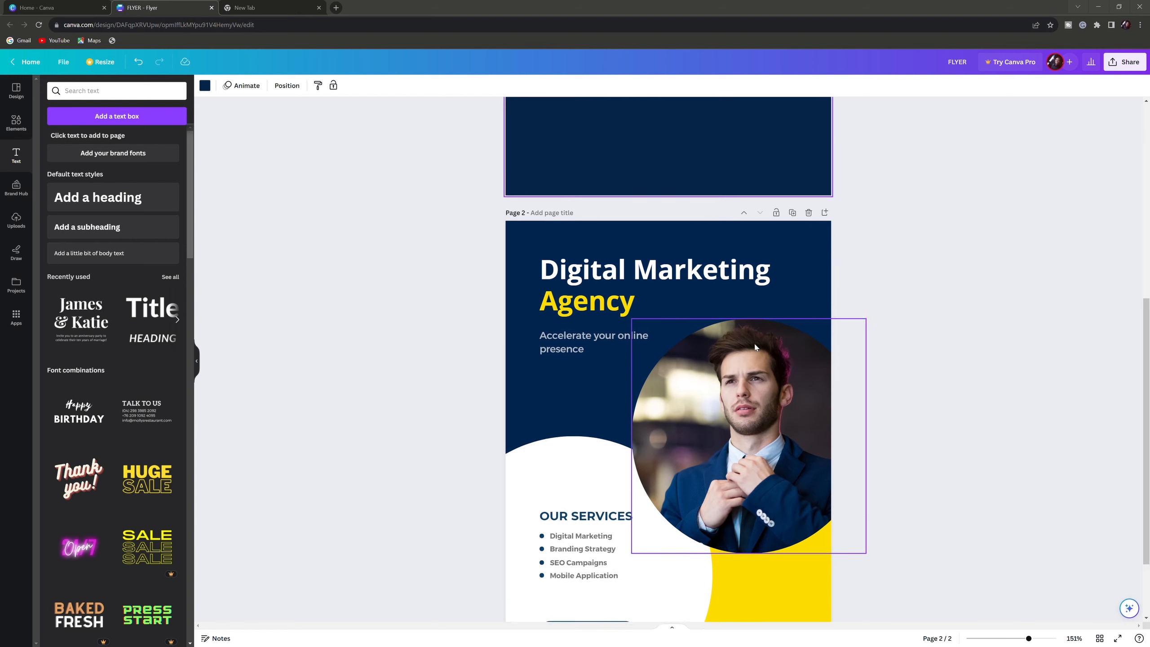
scroll(755, 347, "up", 2)
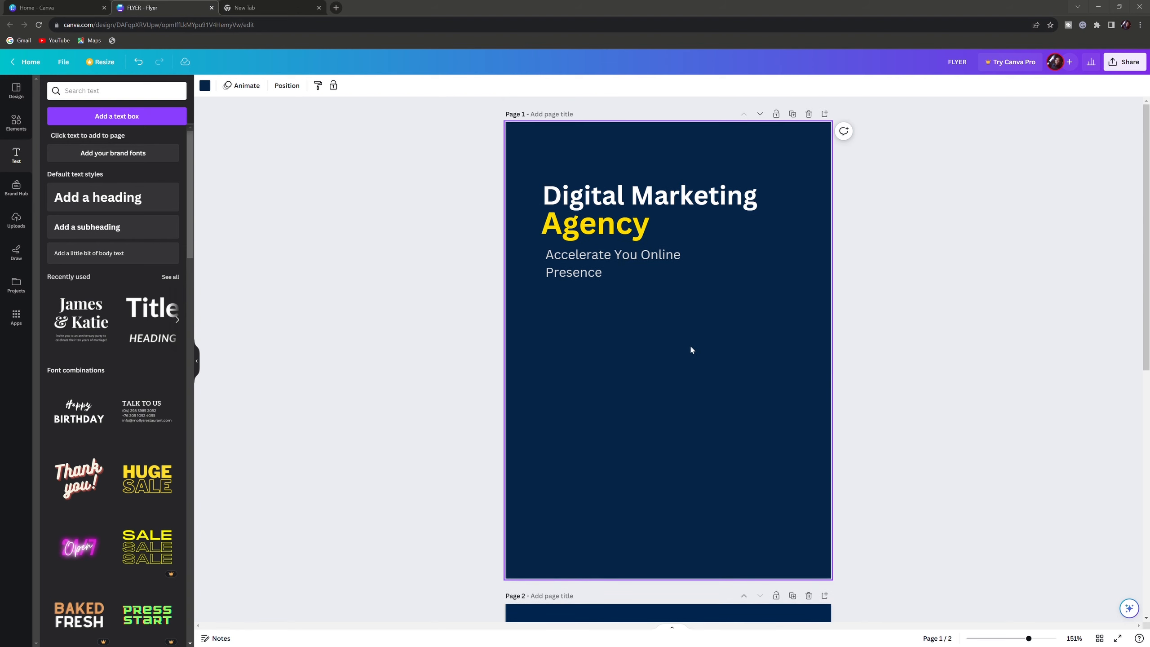
scroll(686, 352, "down", 8)
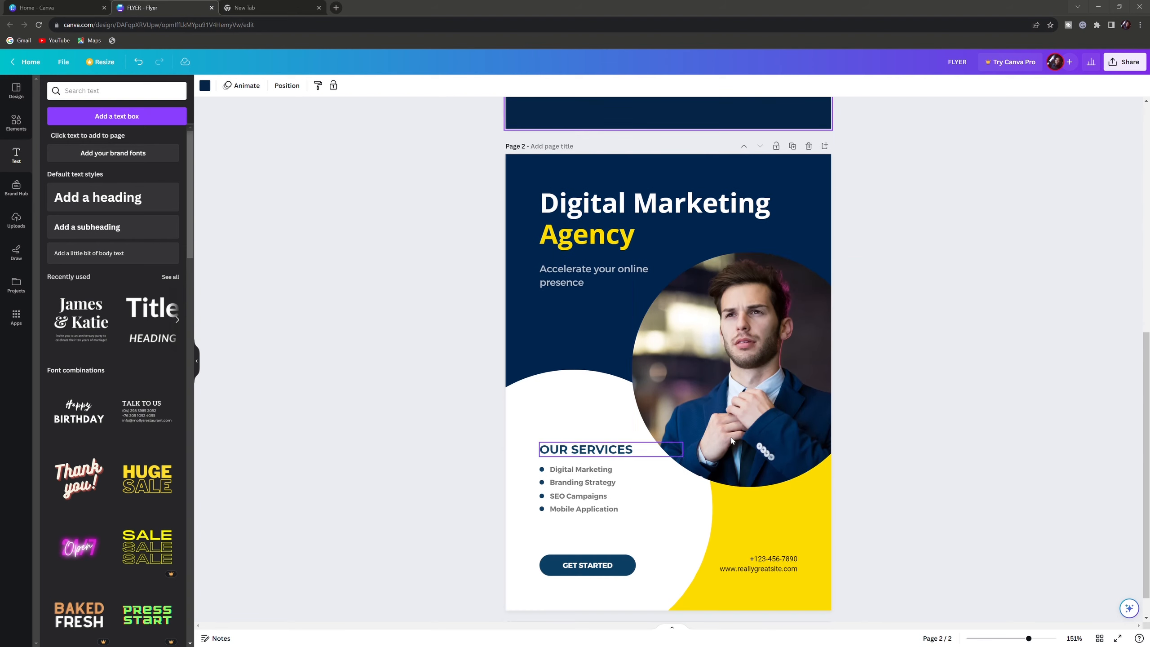
scroll(693, 391, "up", 8)
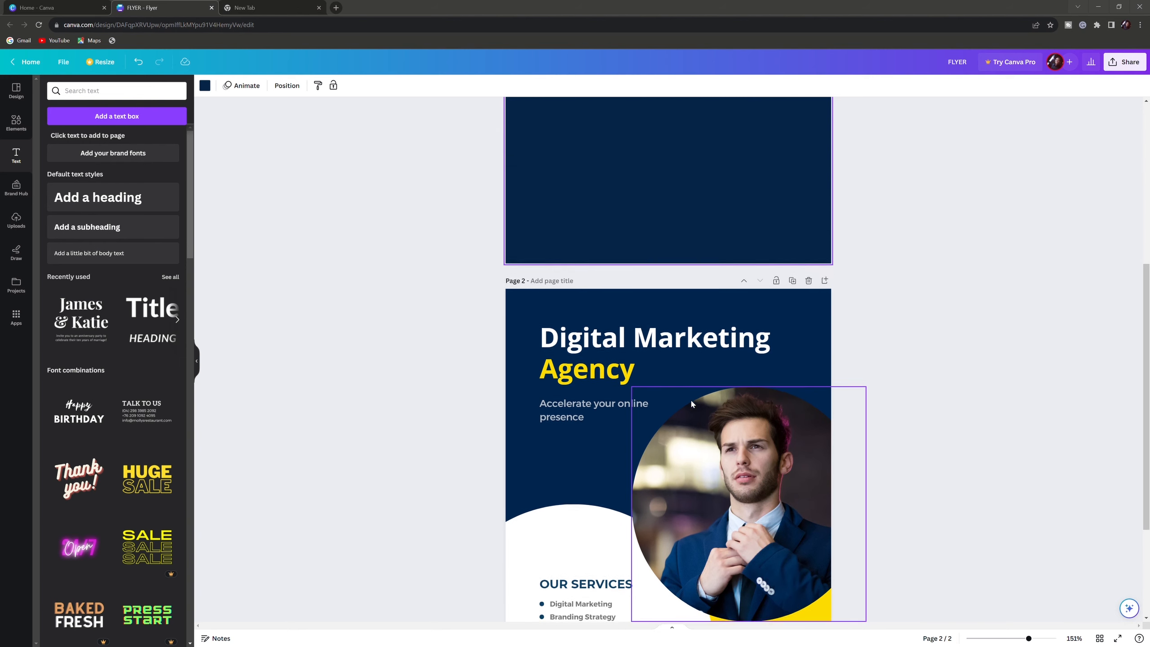
scroll(691, 404, "down", 8)
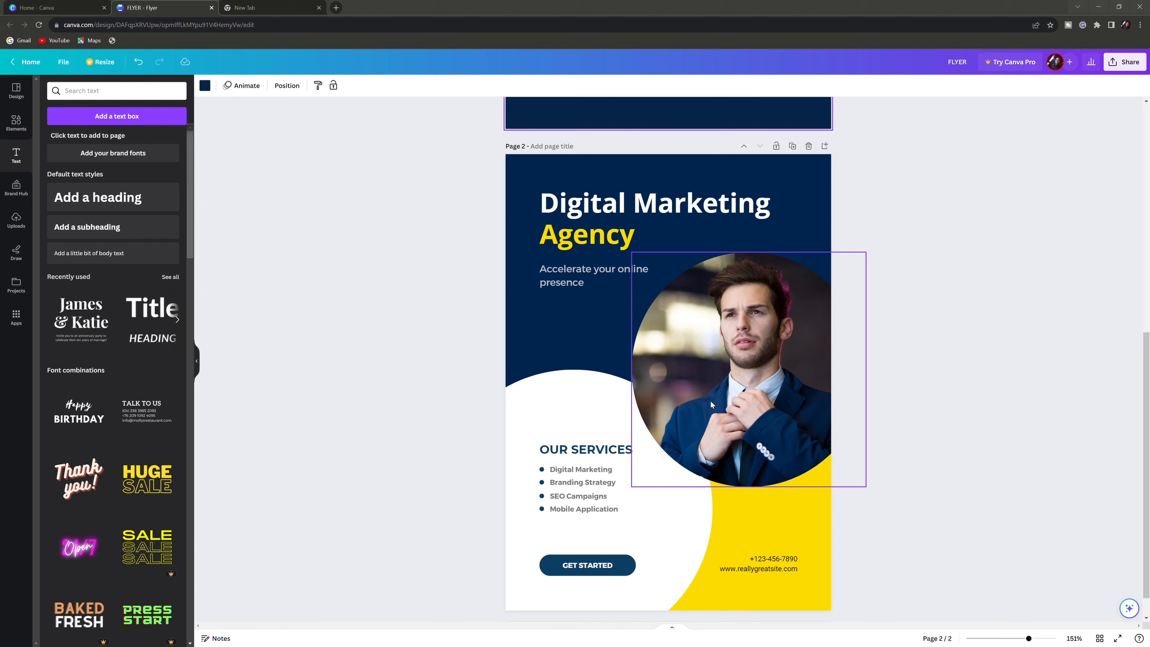
scroll(720, 426, "up", 2)
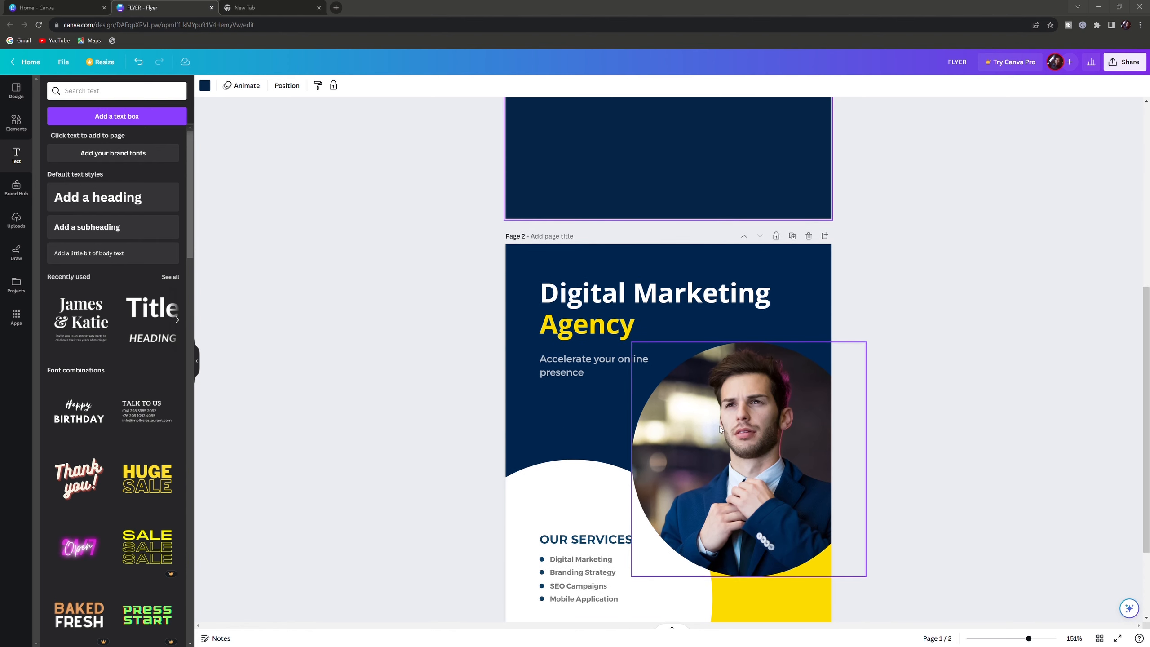
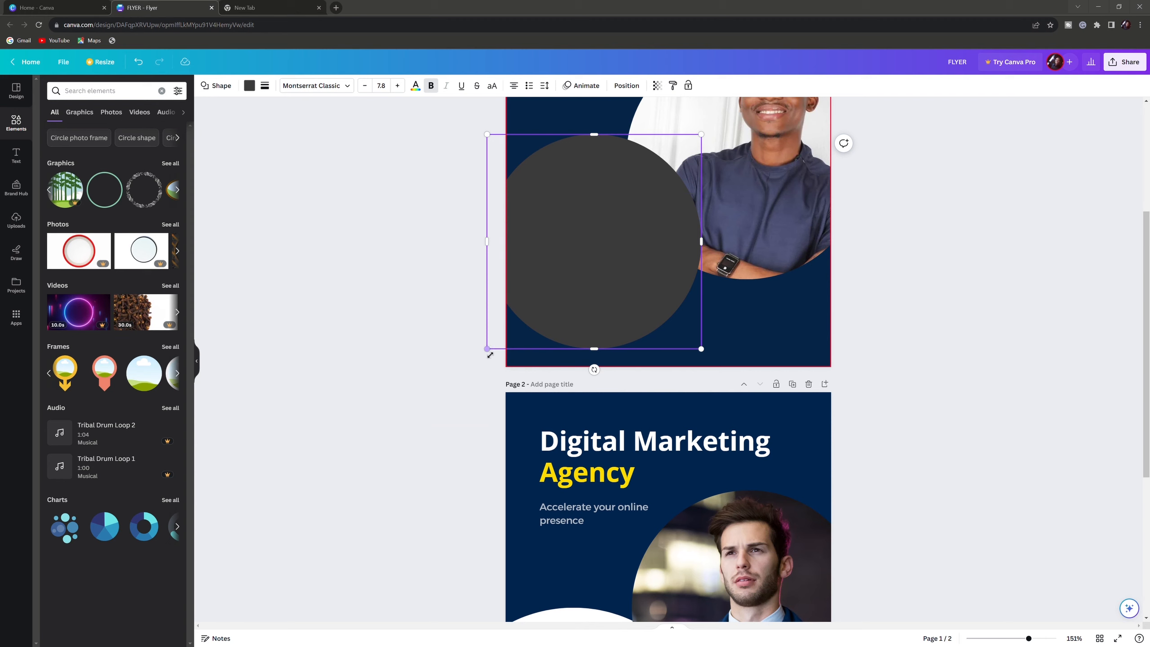
Enlarge the dark grey circle on page 1 so it extends past the page's left and bottom edges, matching the template's curve
left_click_drag(488, 349, 460, 443)
scroll(610, 483, "down", 5)
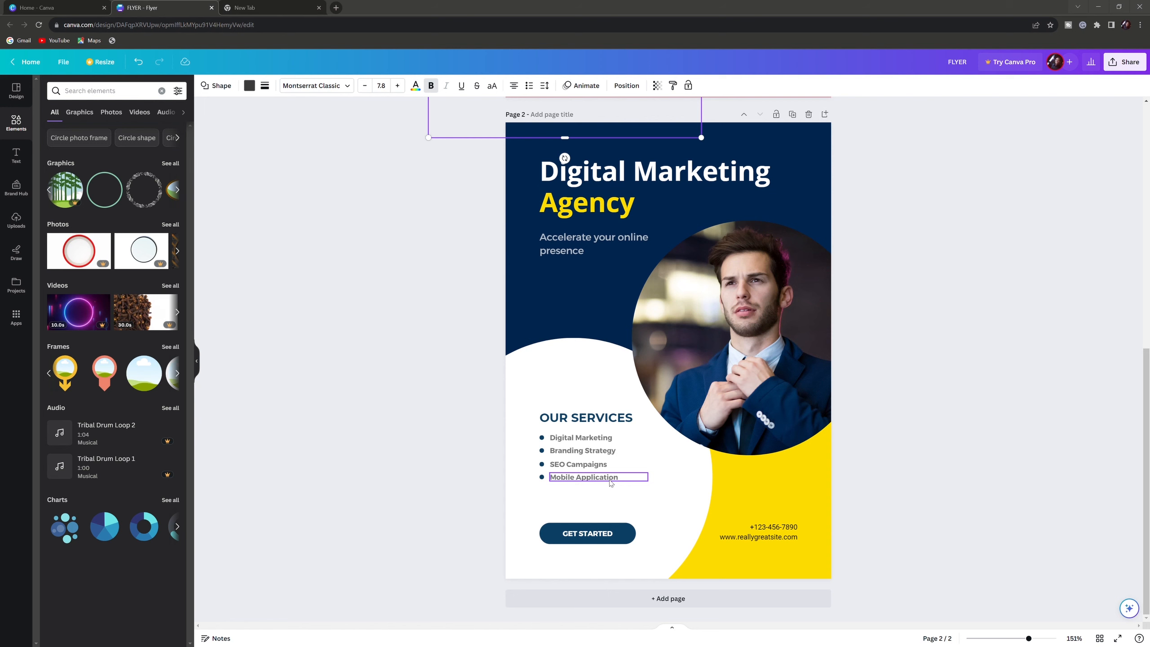
scroll(611, 483, "up", 8)
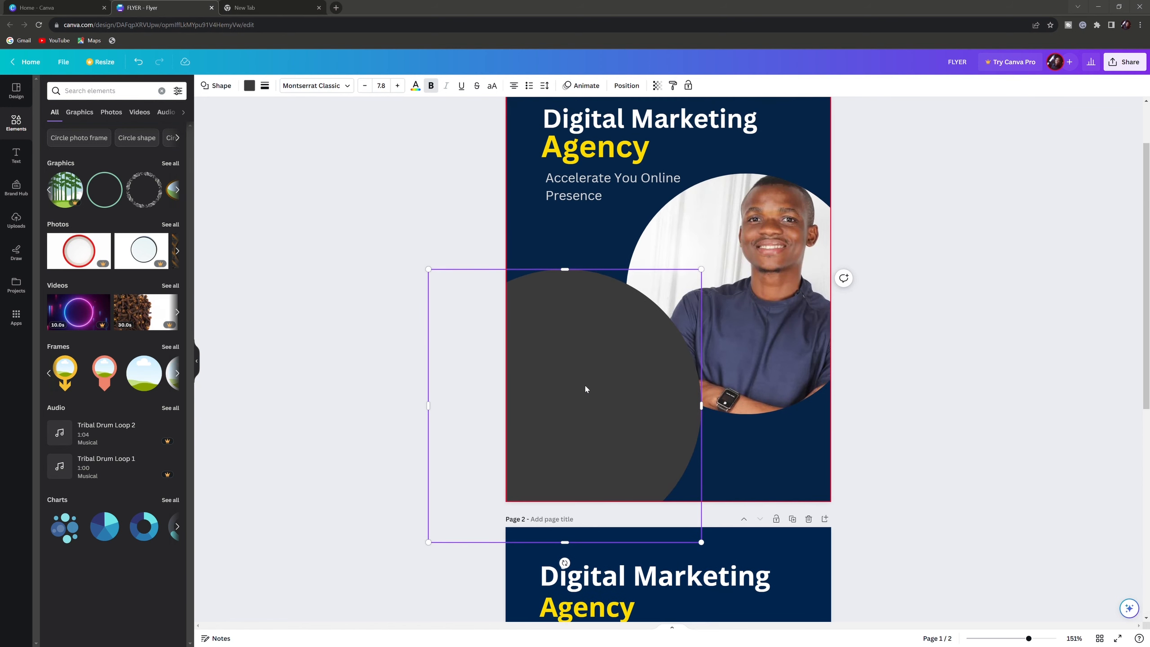
Fill the large dark grey circle on page 1 with white and compare it with the template's white shape on page 2
left_click(369, 178)
left_click(590, 330)
scroll(590, 330, "down", 6)
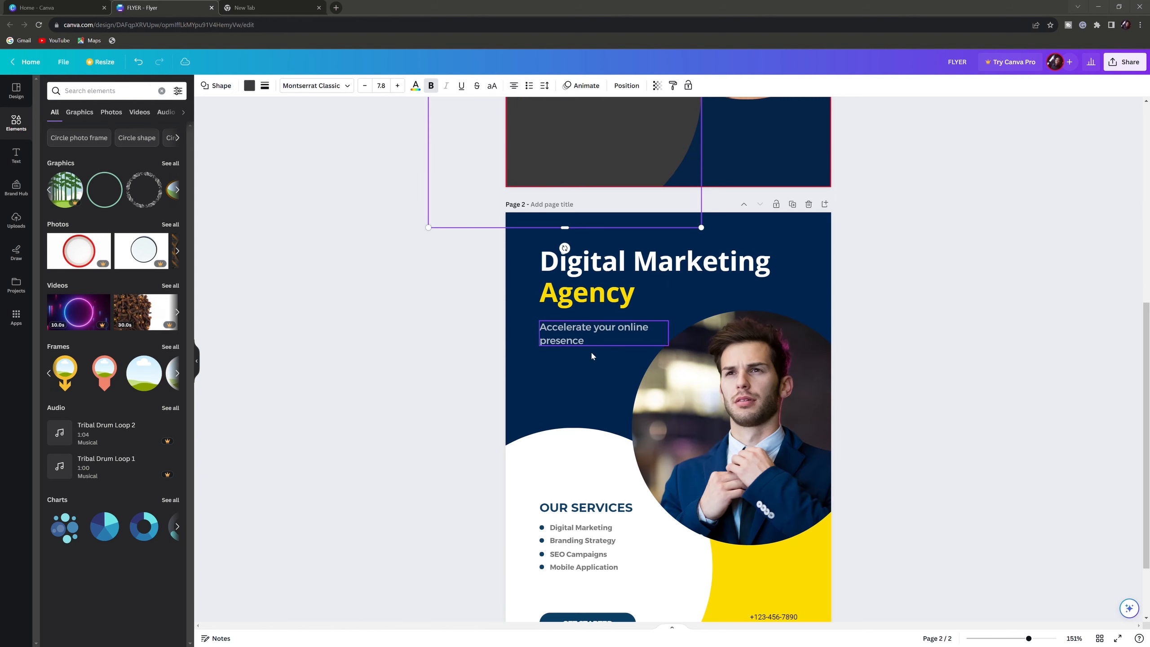
scroll(590, 393, "up", 5)
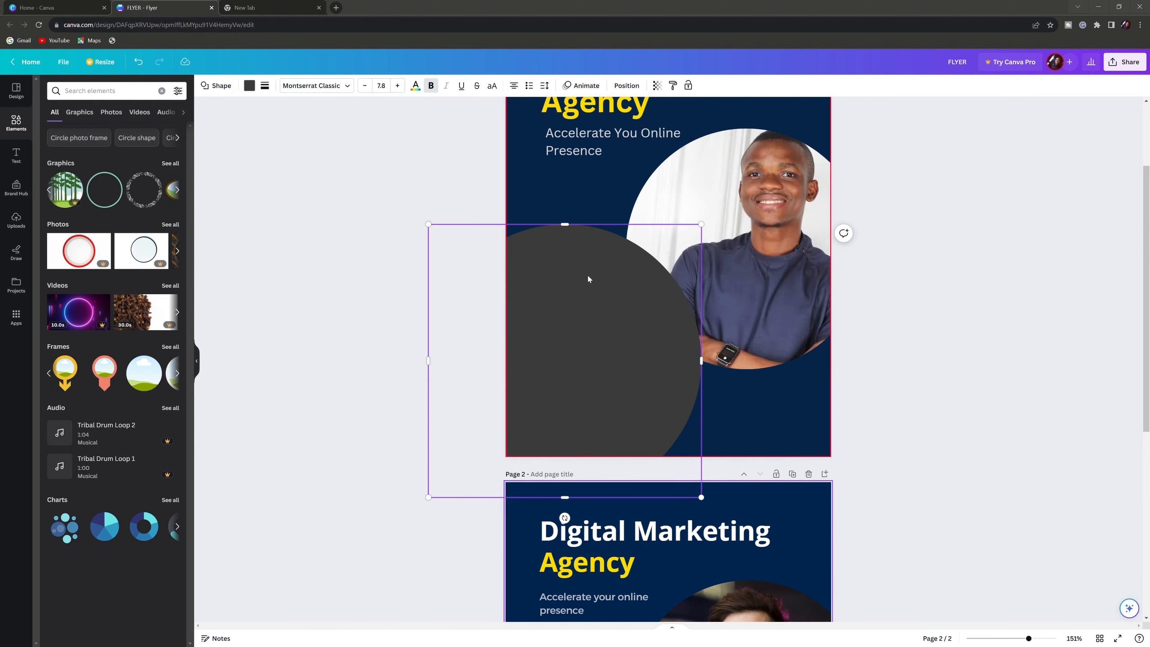
left_click(250, 86)
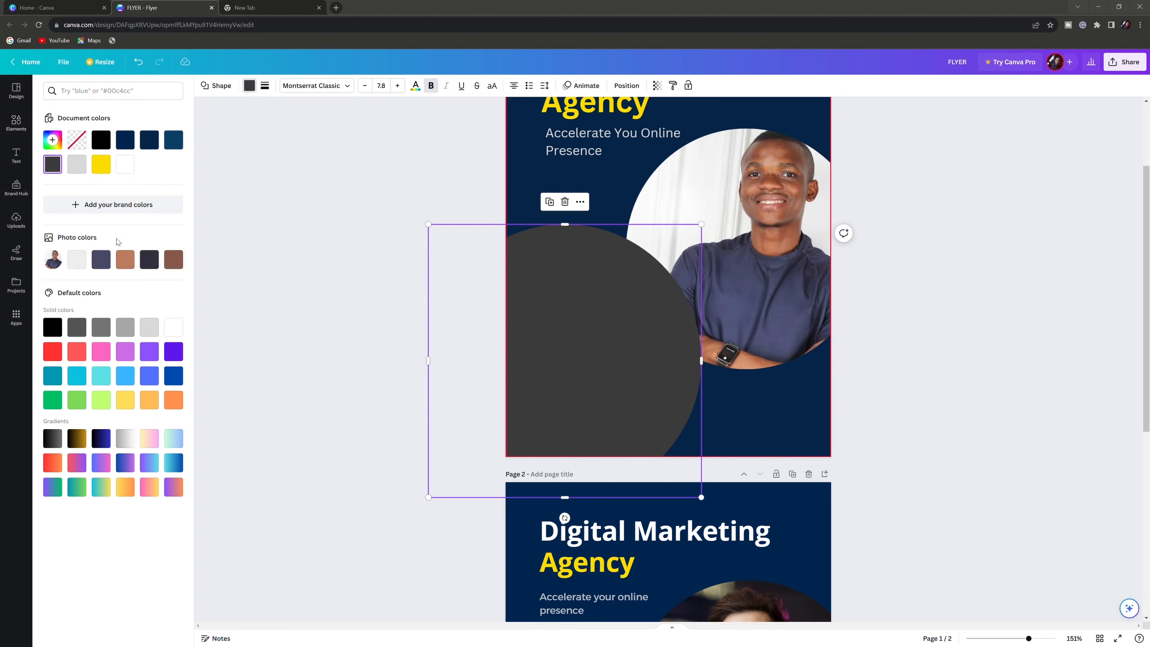
left_click(174, 327)
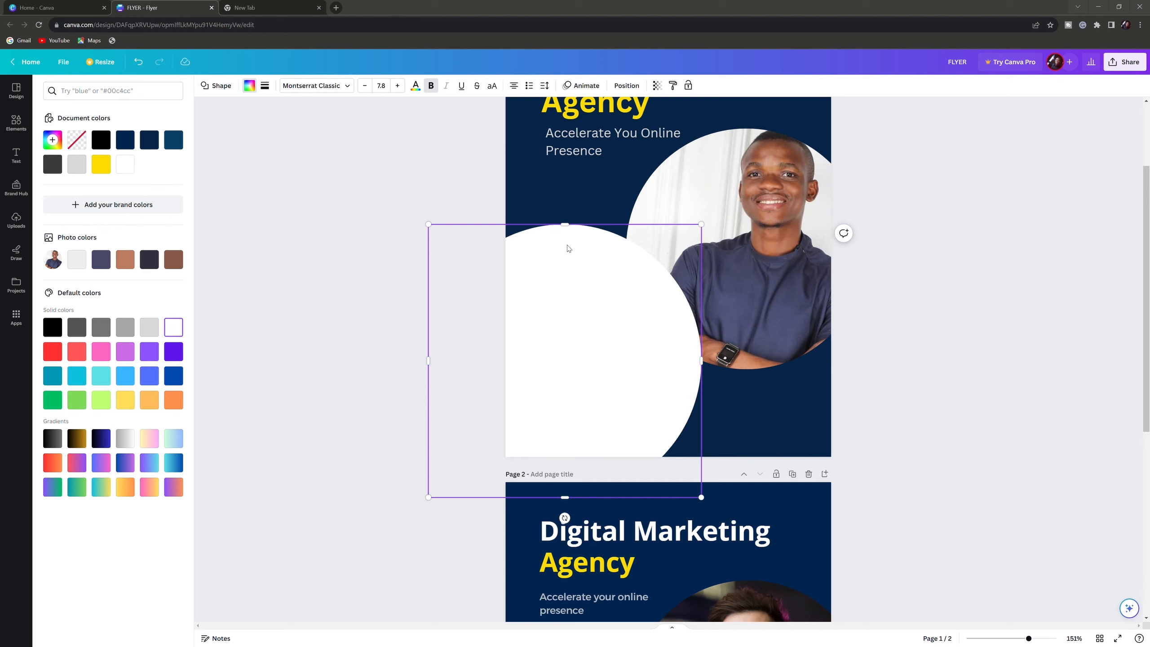
scroll(649, 494, "down", 6)
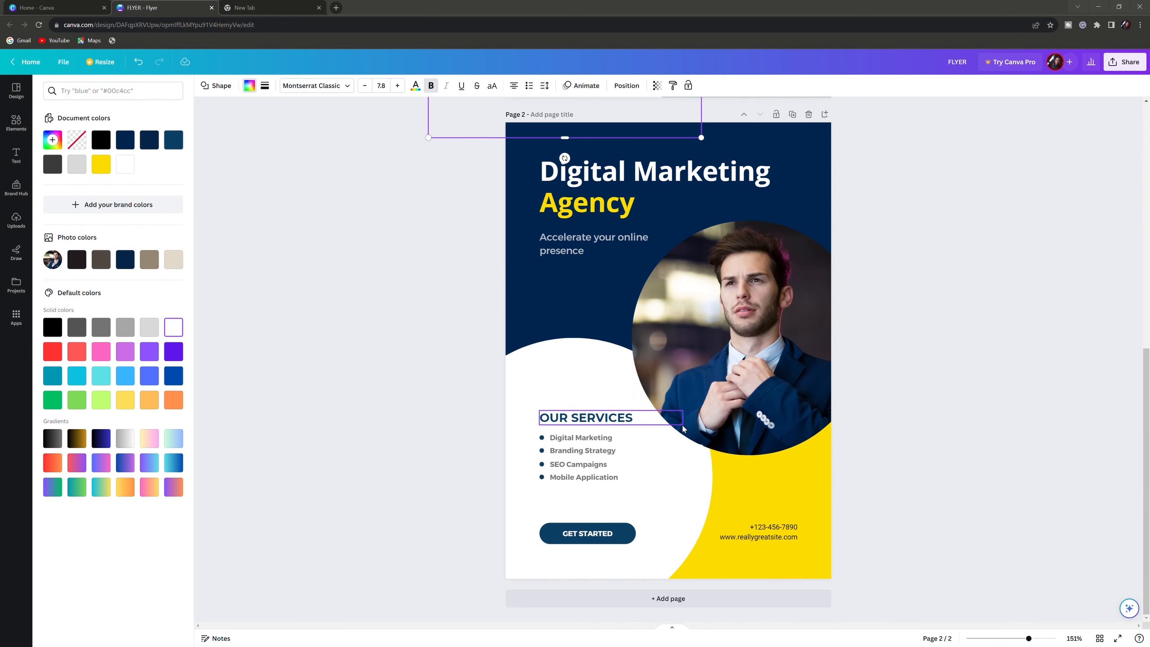
scroll(680, 510, "up", 8)
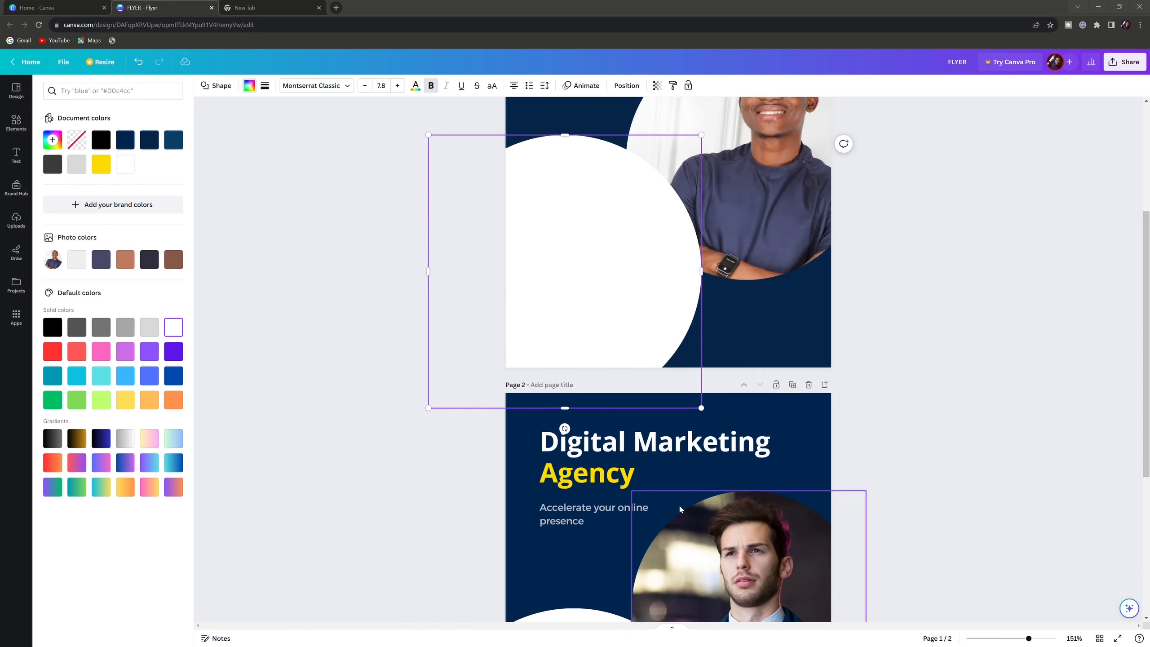
scroll(661, 455, "down", 2)
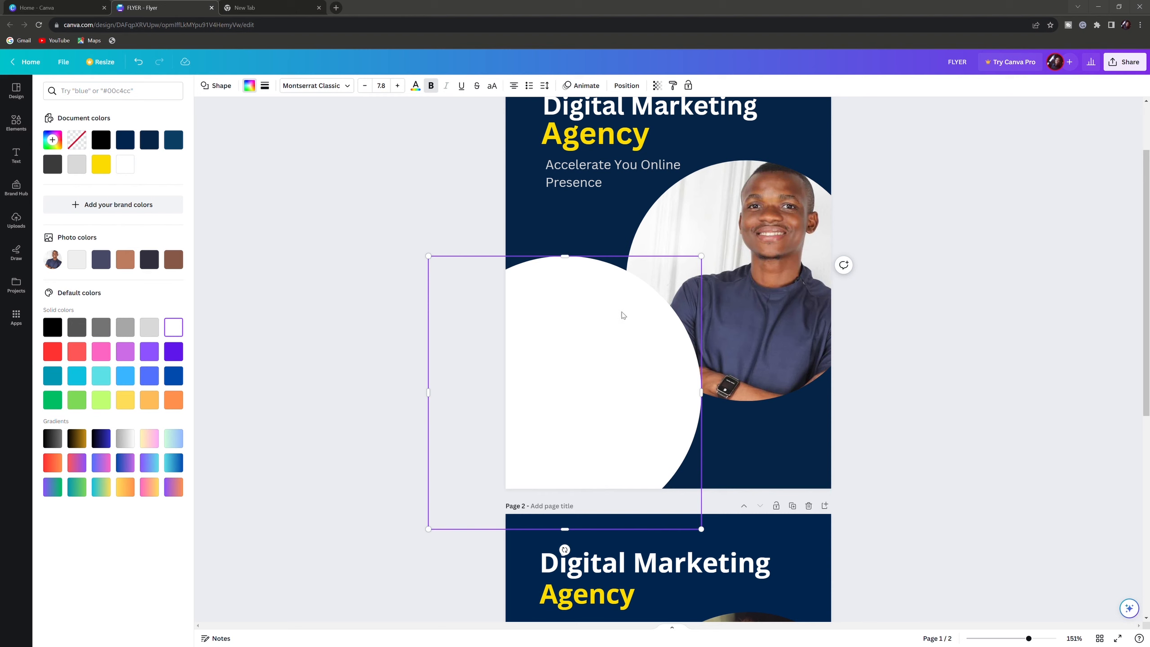
left_click(664, 408)
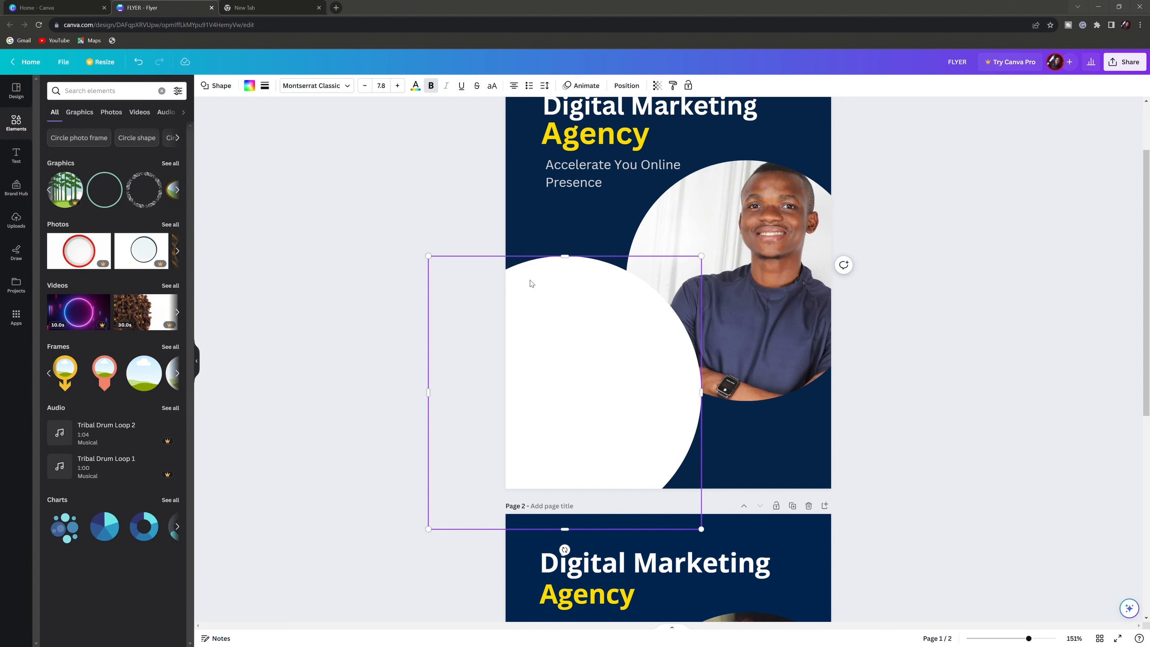
scroll(581, 270, "up", 2)
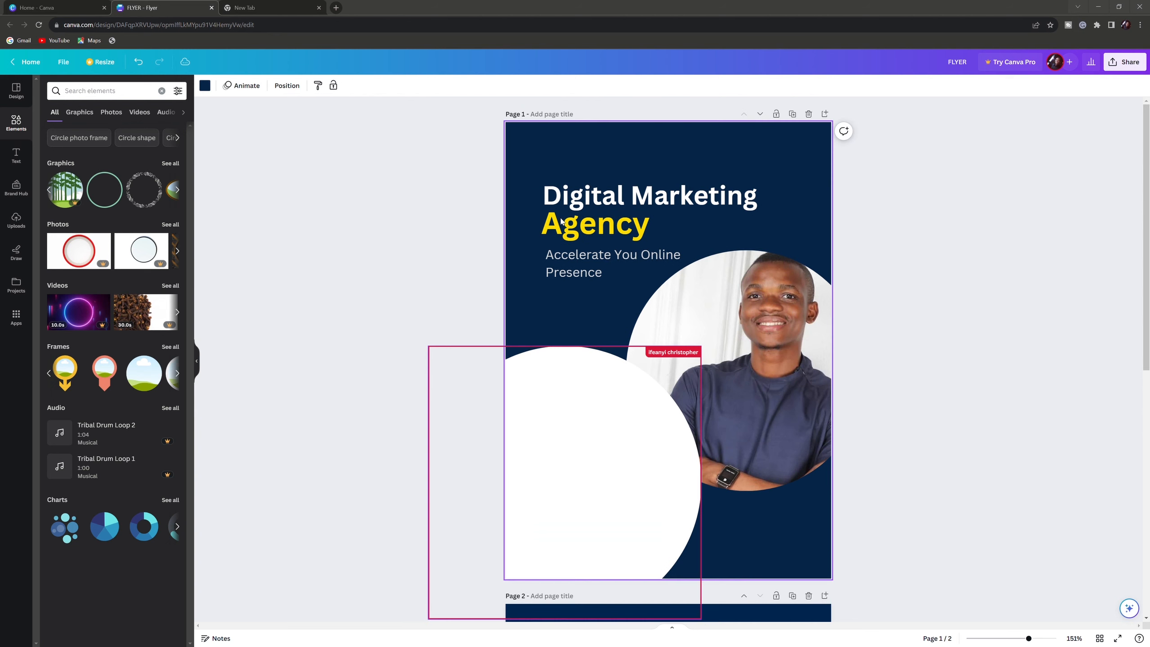
left_click(588, 224)
left_click(612, 417)
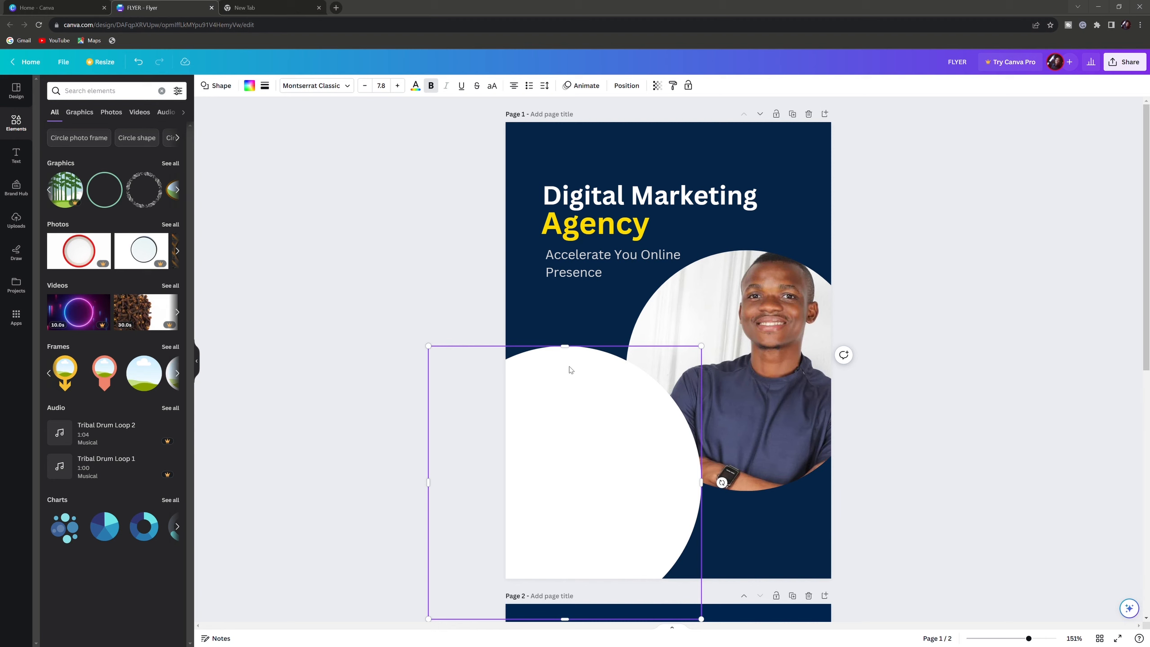
left_click(440, 315)
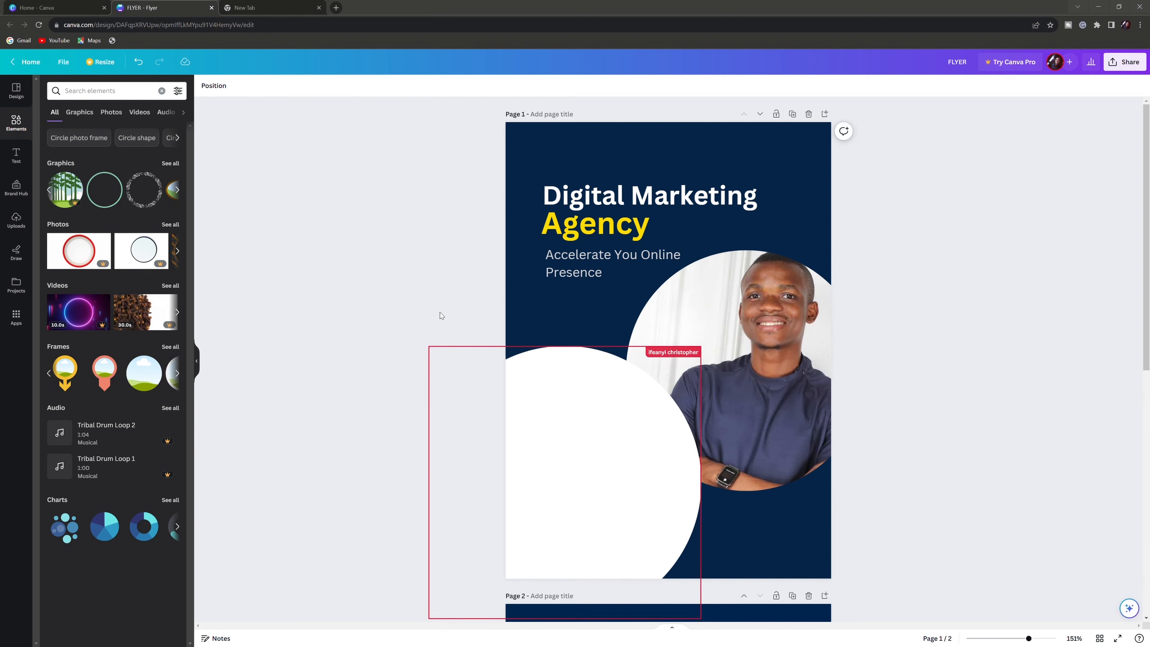
Send the large white circle on page 1 one layer backward, behind the circular photo
left_click(583, 426)
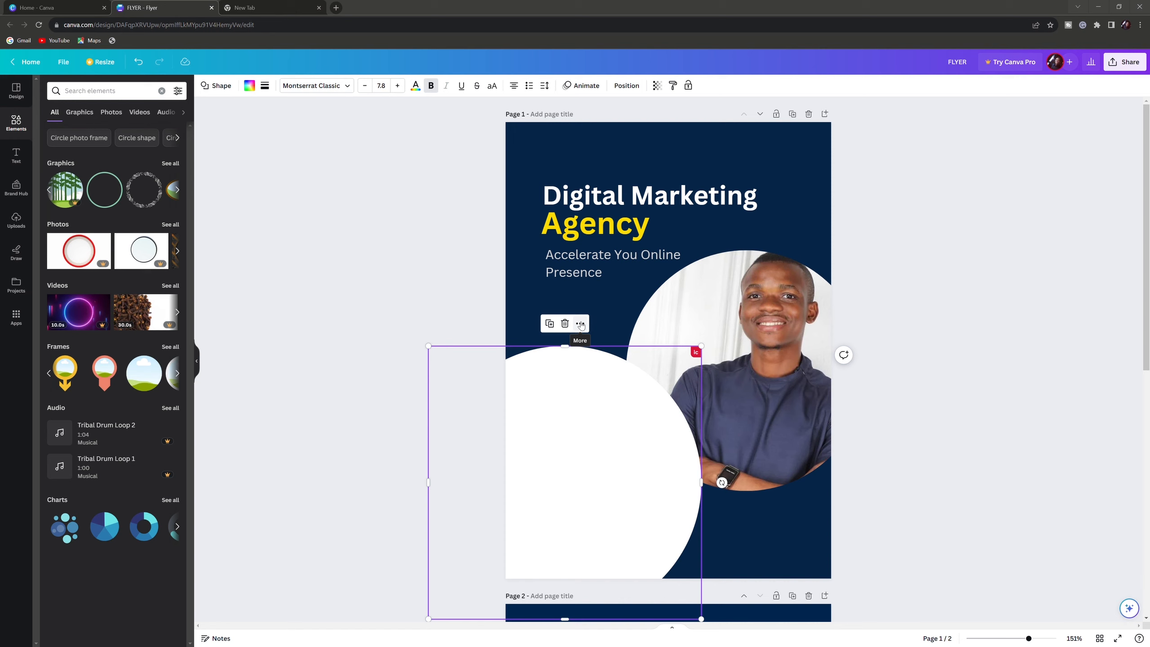
right_click(574, 408)
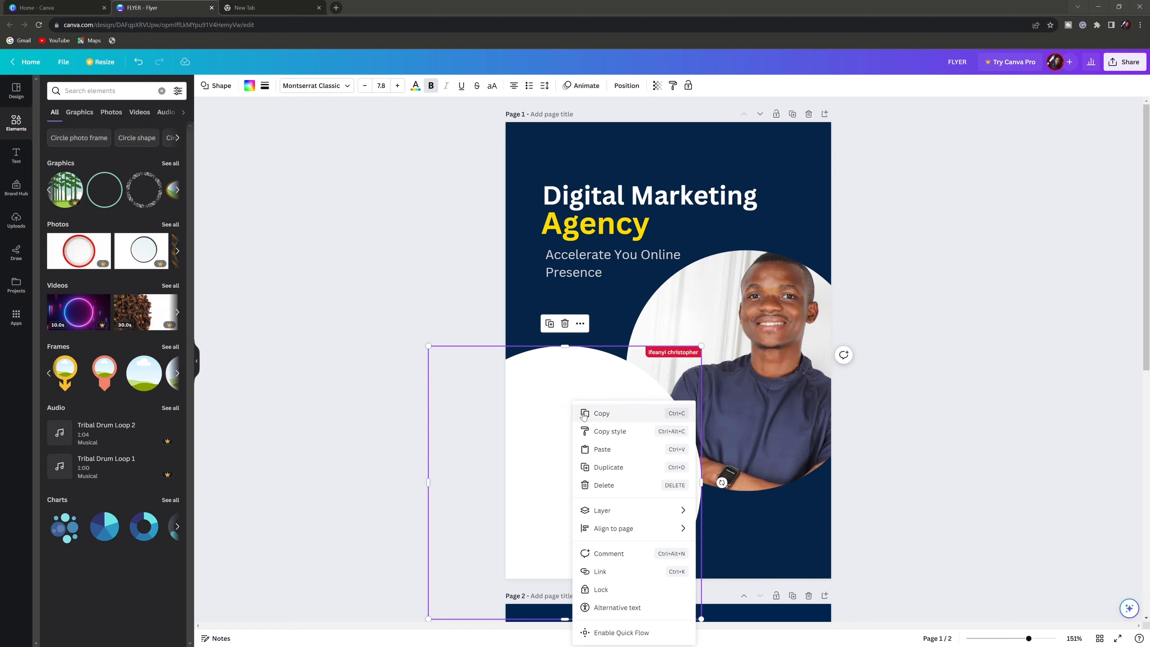
mouse_move(629, 528)
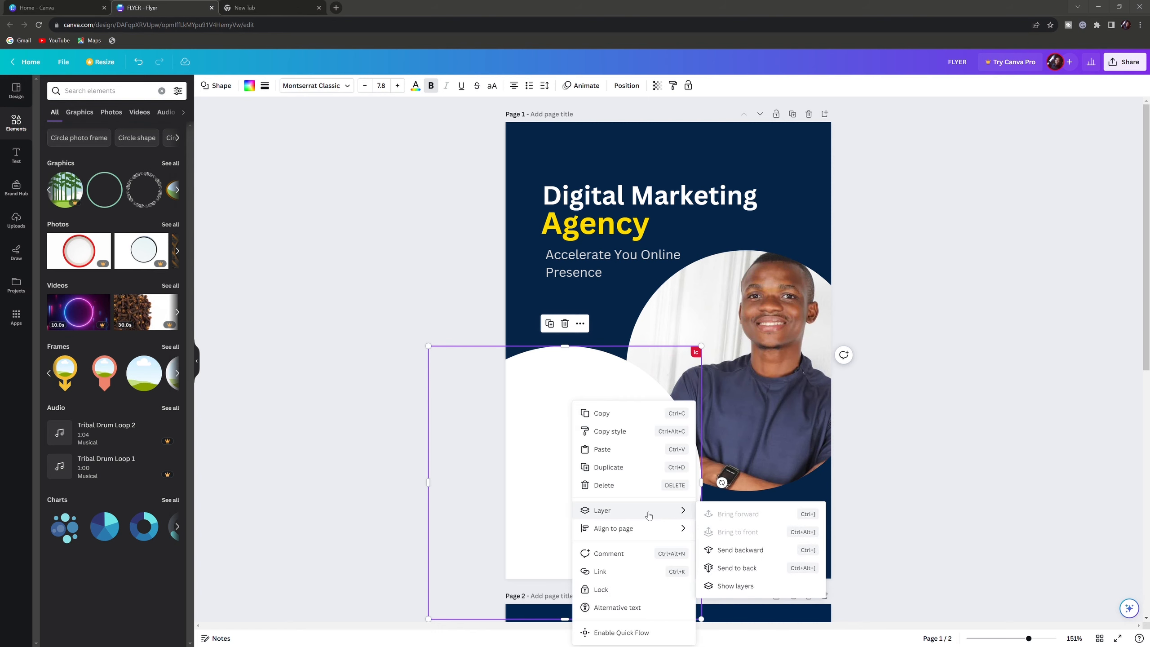
left_click(547, 397)
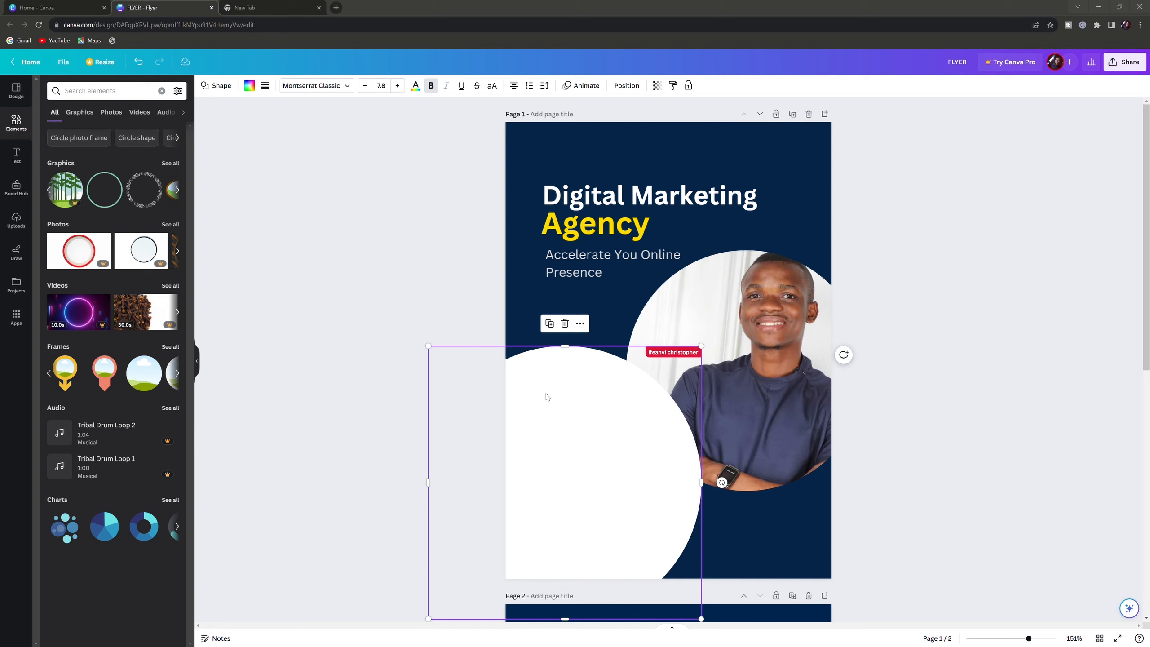
left_click(581, 324)
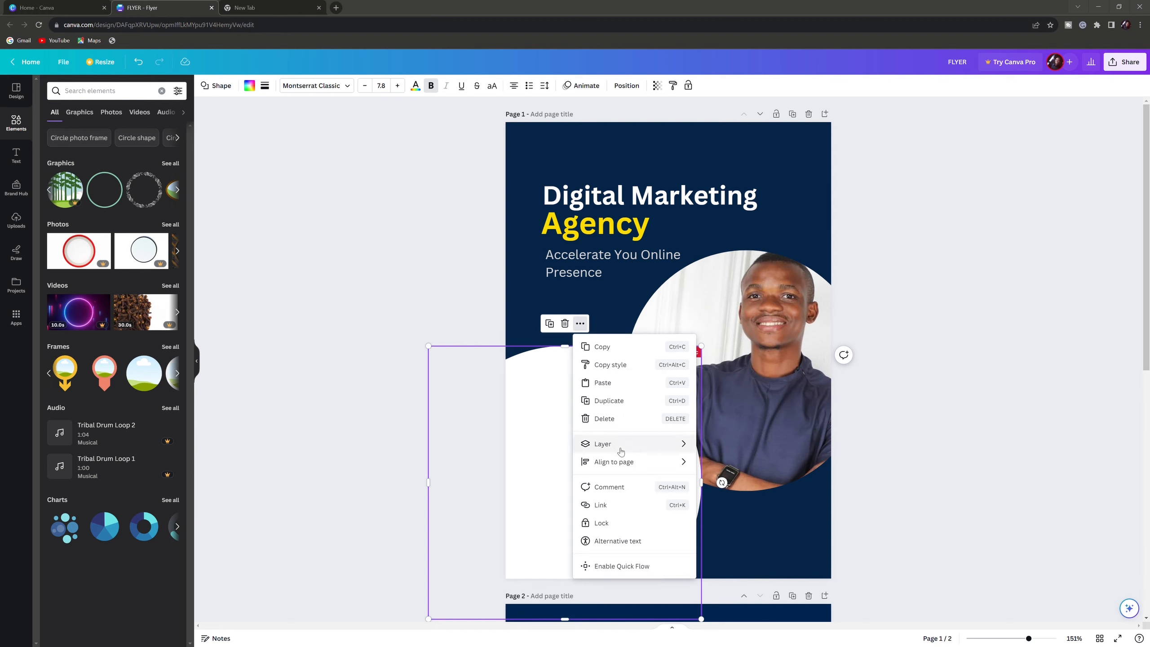
mouse_move(627, 449)
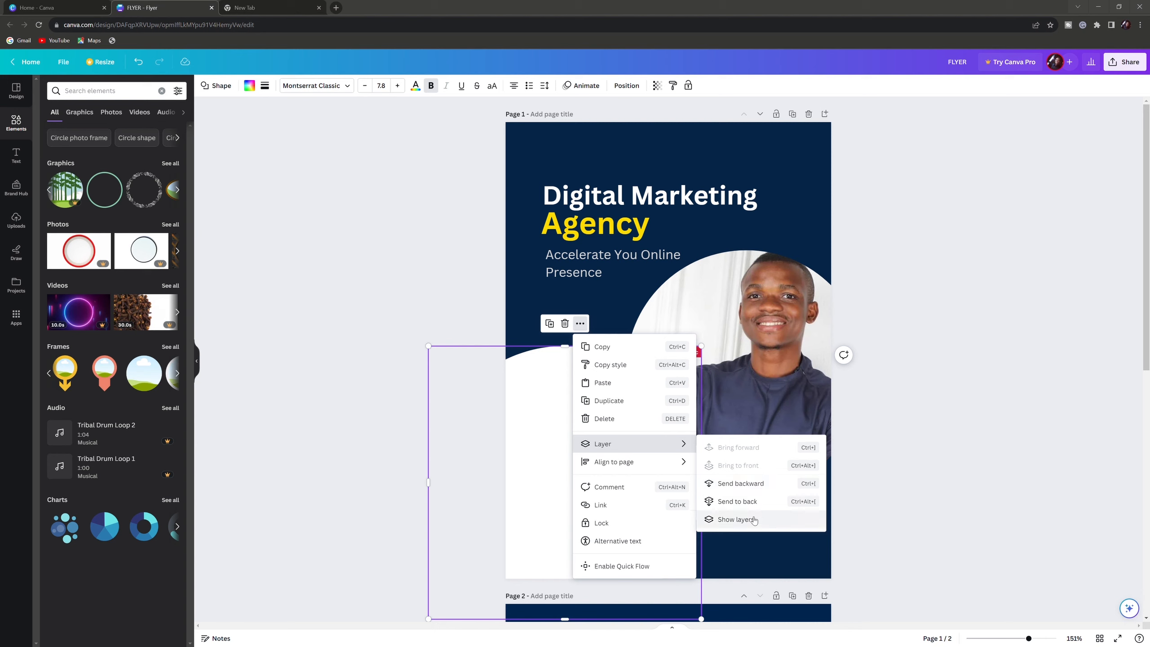
left_click(741, 484)
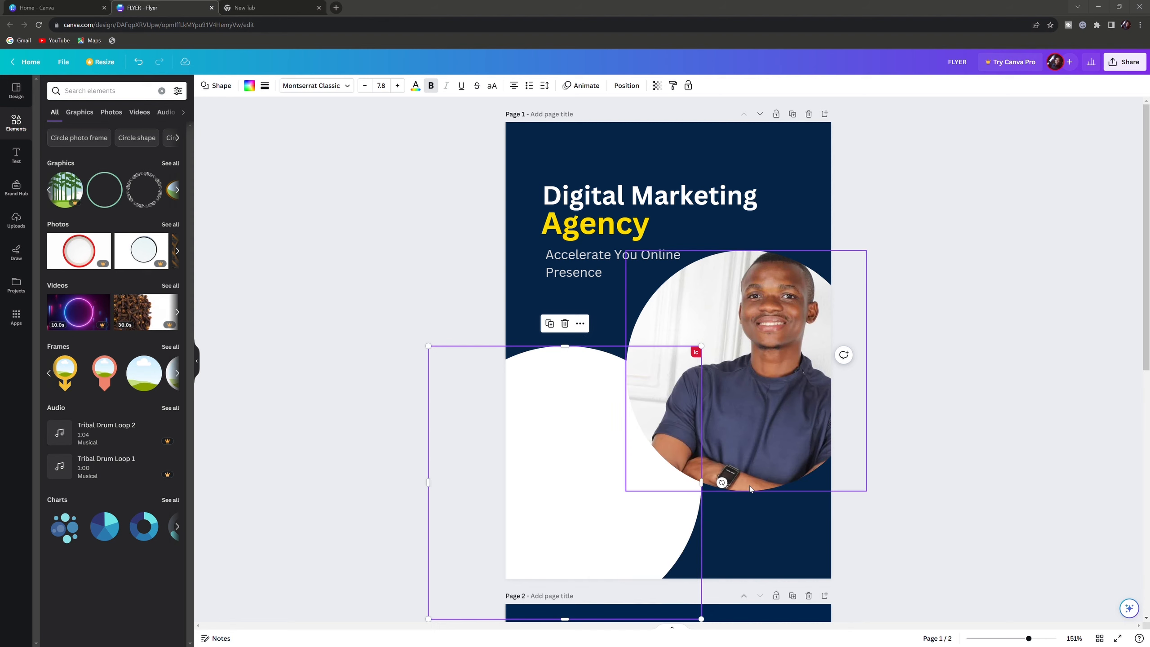
left_click(572, 456)
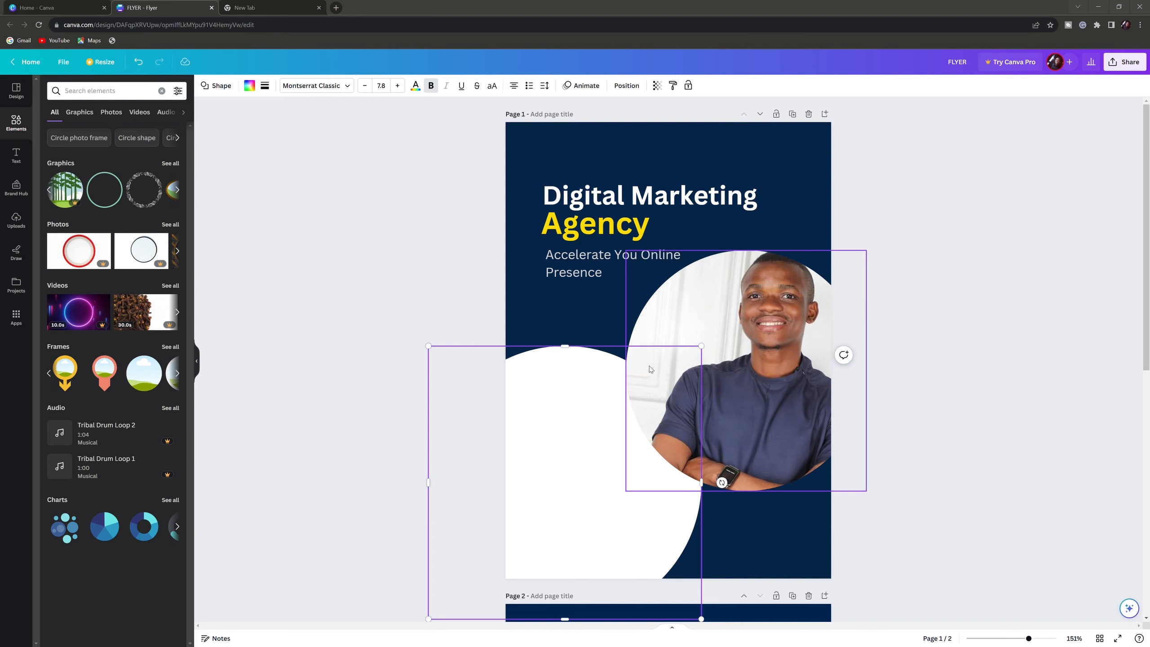
Check the yellow corner shape in the page 2 template and search the elements for "rectangle"
scroll(652, 370, "down", 4)
scroll(653, 371, "up", 4)
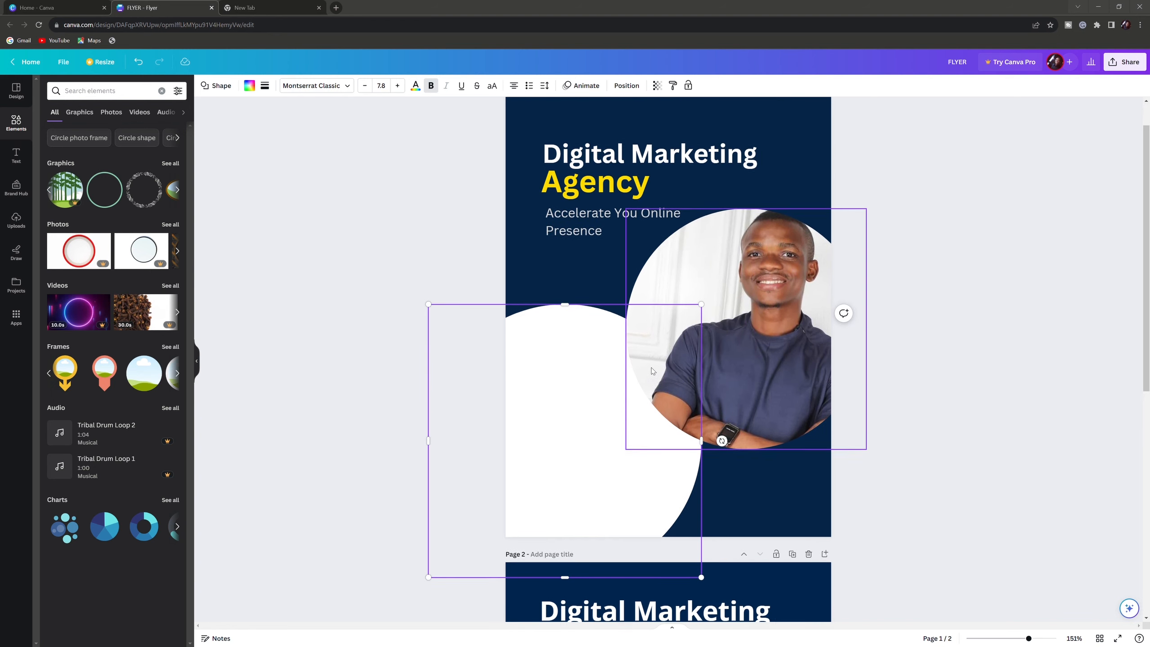
scroll(612, 372, "down", 3)
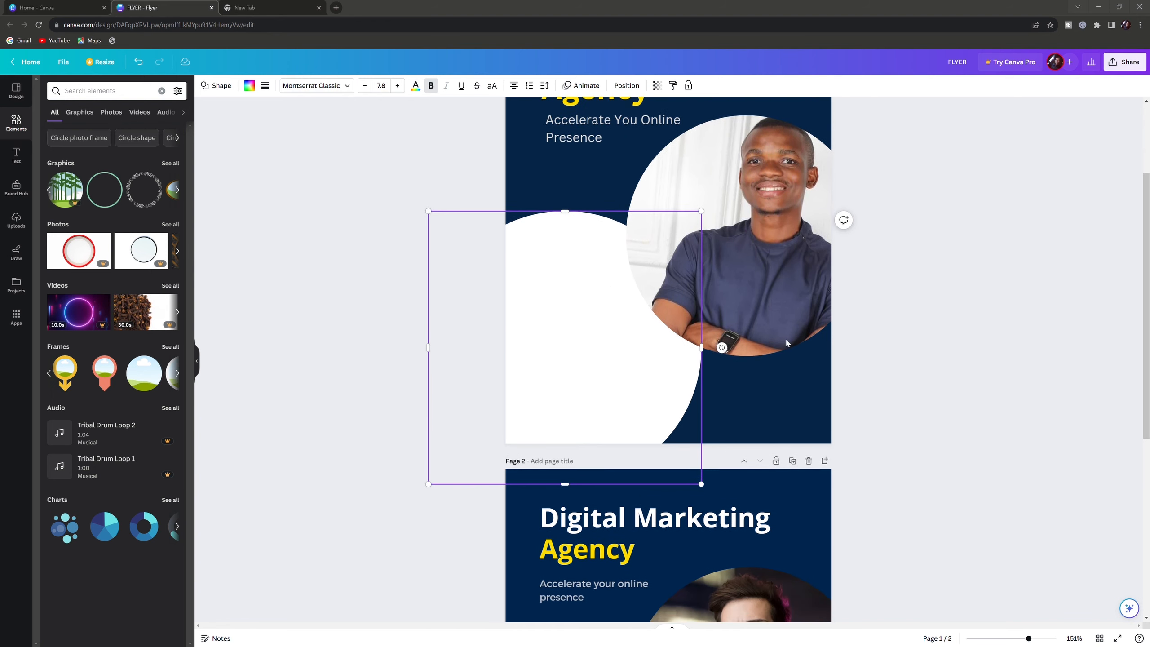
scroll(787, 342, "down", 8)
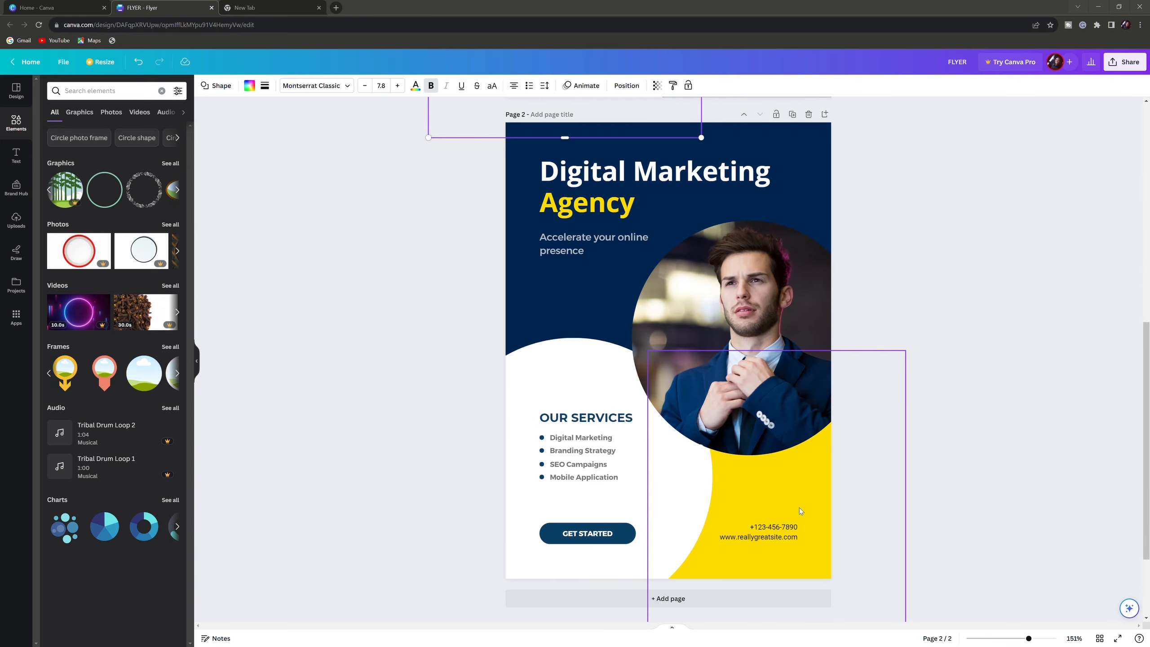
scroll(733, 423, "up", 8)
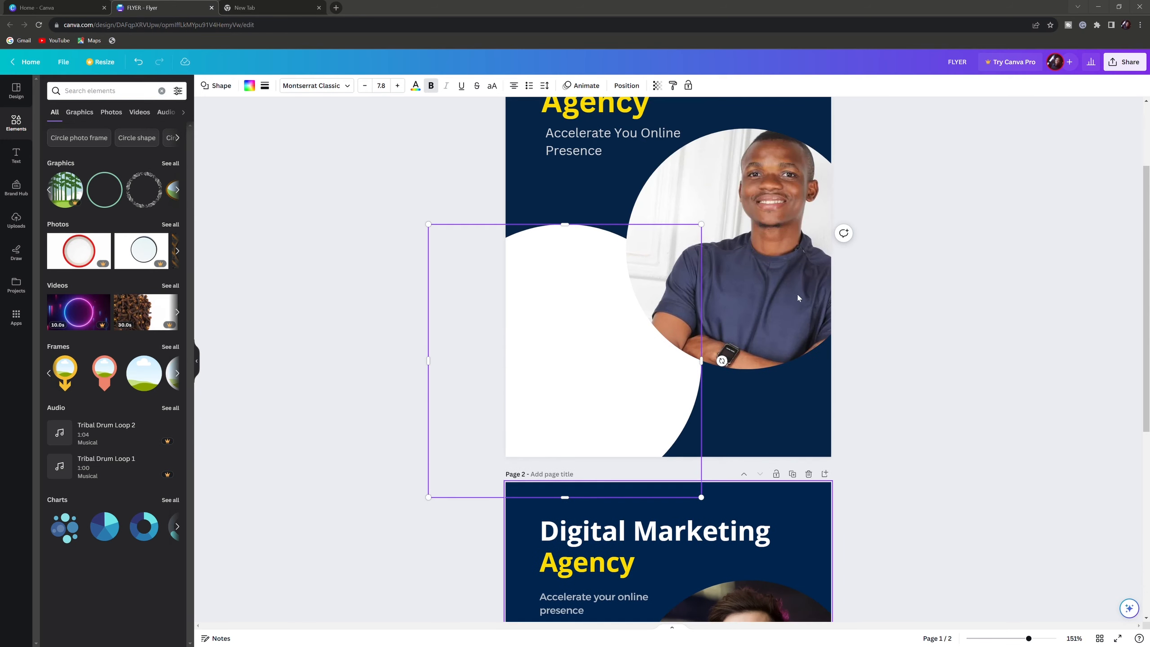
left_click(130, 93)
left_click(131, 96)
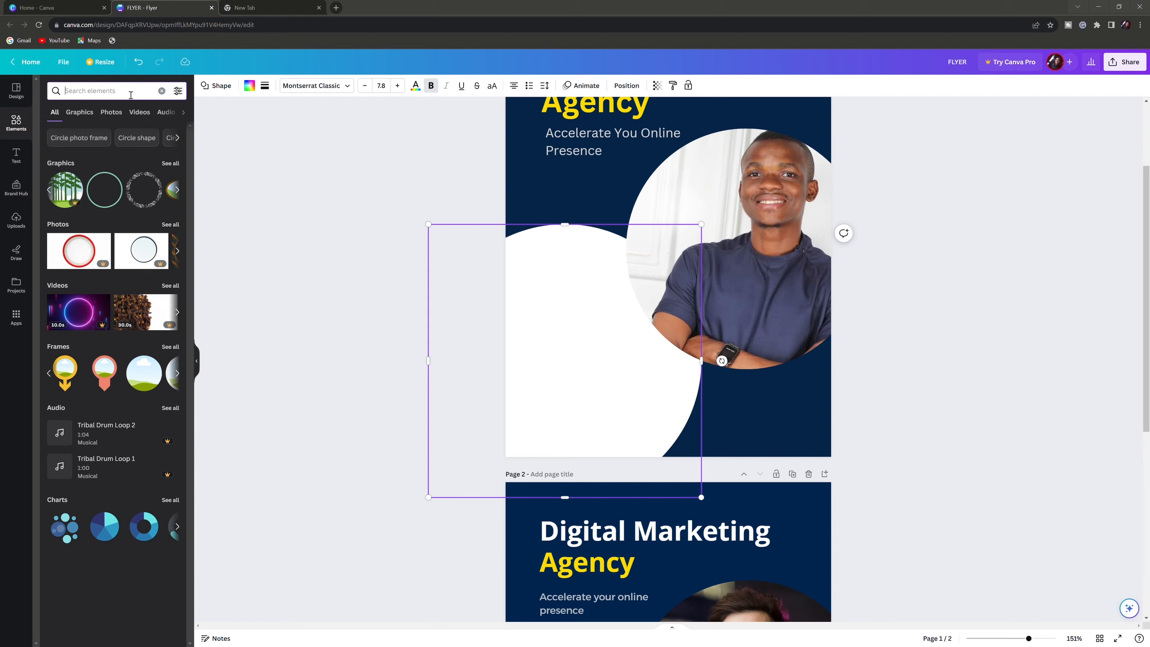
type("rec")
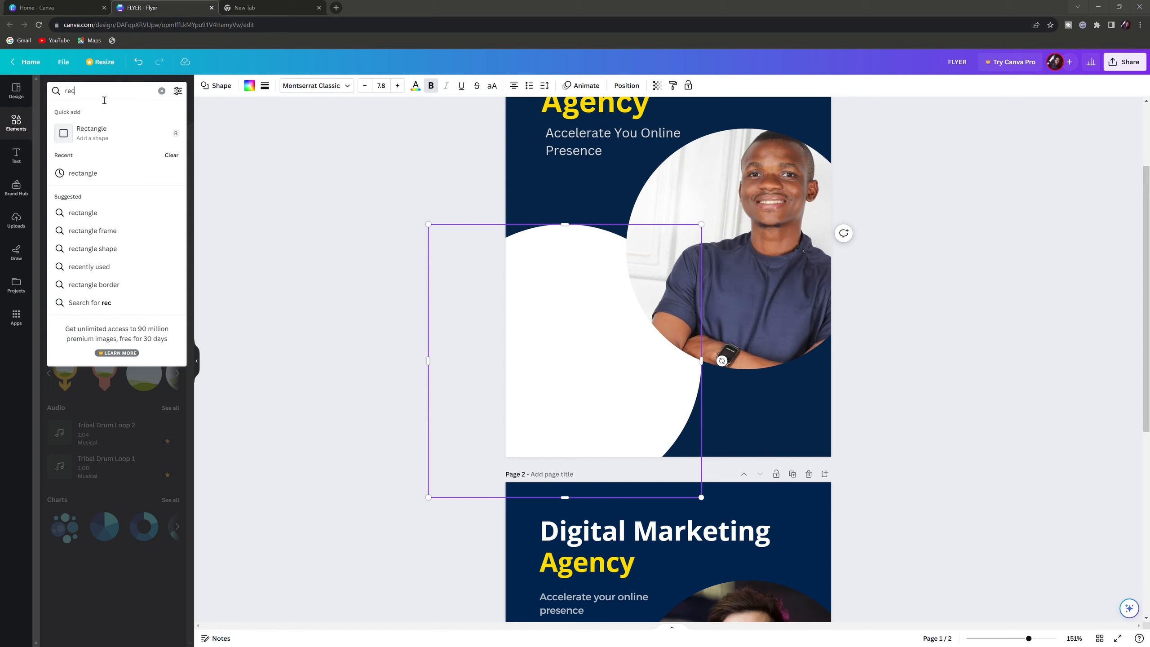
type("angler")
key("BackSpace")
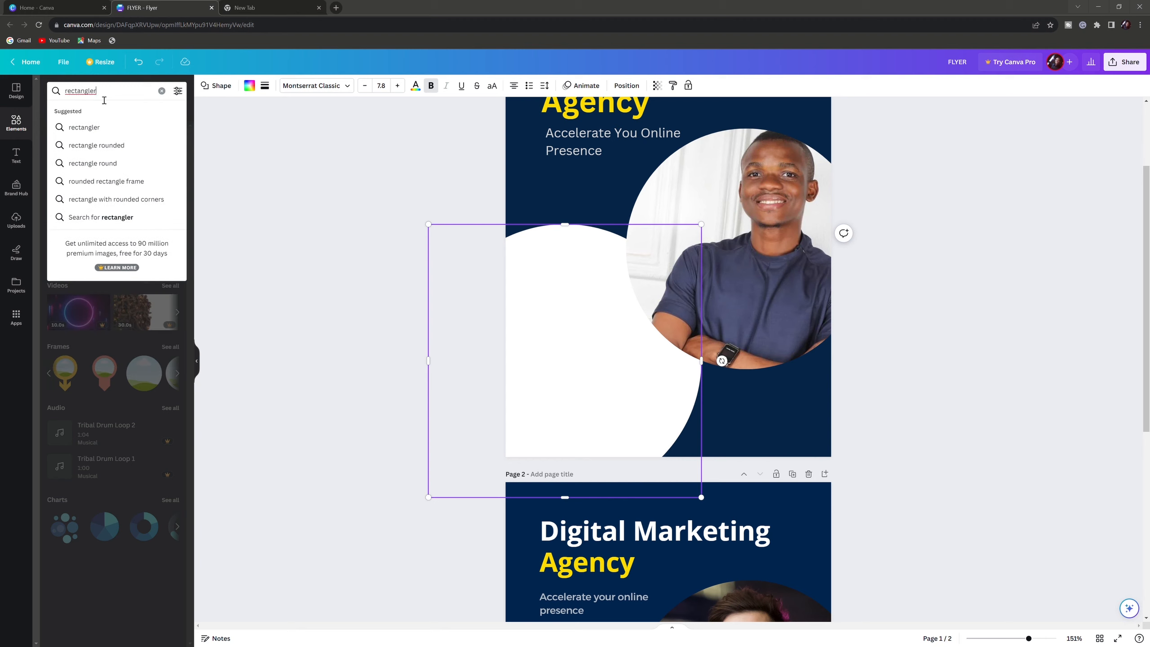
key("Return")
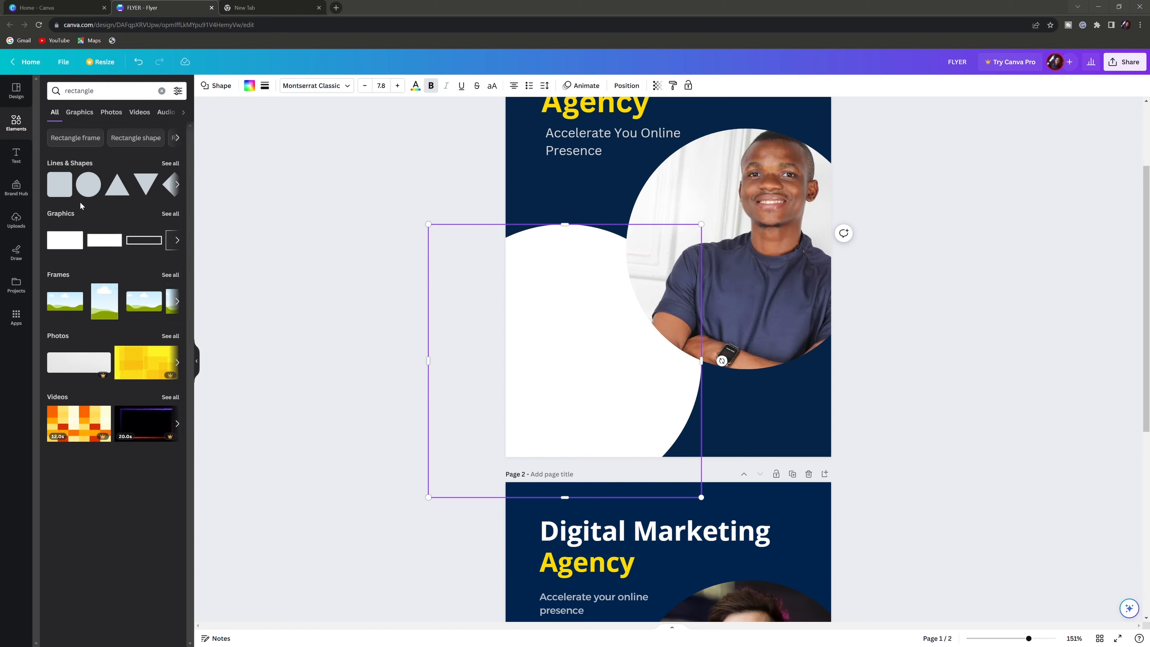
Search the elements for "sequare" and add the first solid square graphic to page 1
left_click(116, 96)
double_click(116, 97)
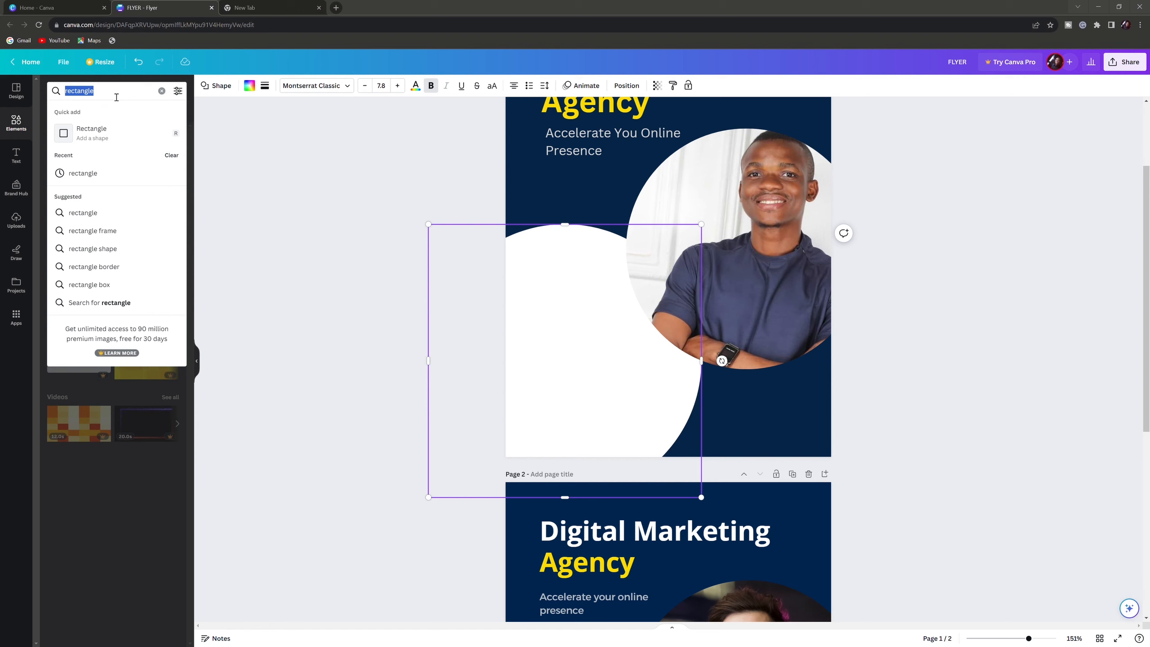
type("seq")
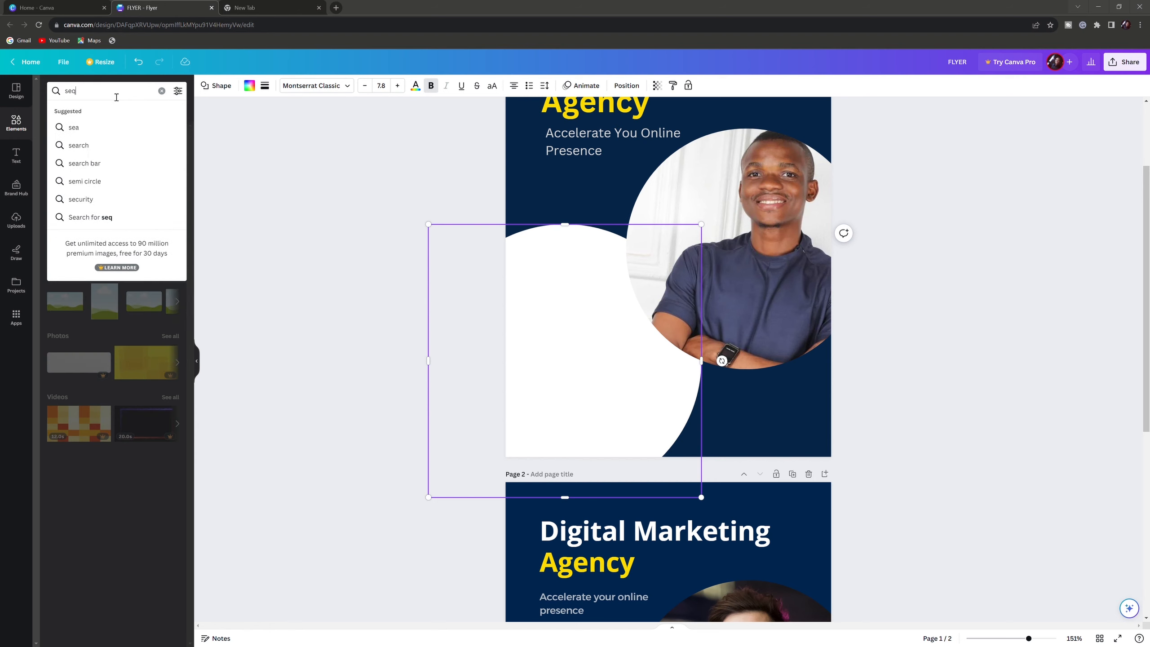
type("uare")
key("Return")
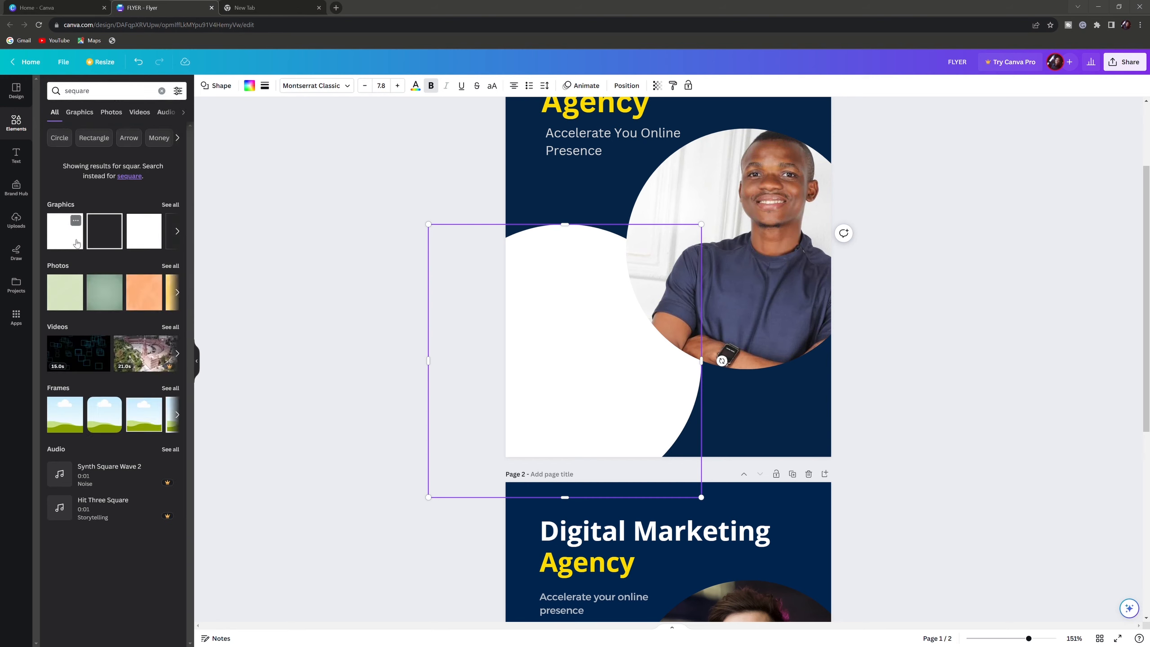
left_click(76, 243)
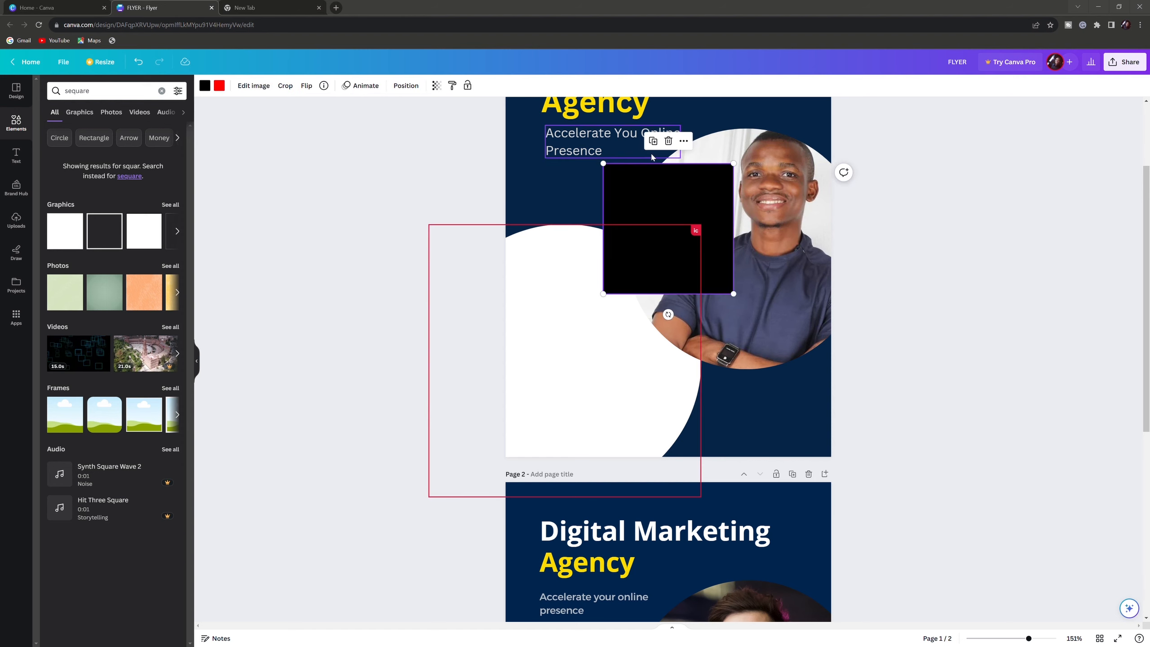
Move the black square to page 1's bottom-right corner and enlarge it past the right and bottom page edges, overlapping the white circle and photo
left_click_drag(658, 183, 756, 355)
scroll(658, 570, "down", 7)
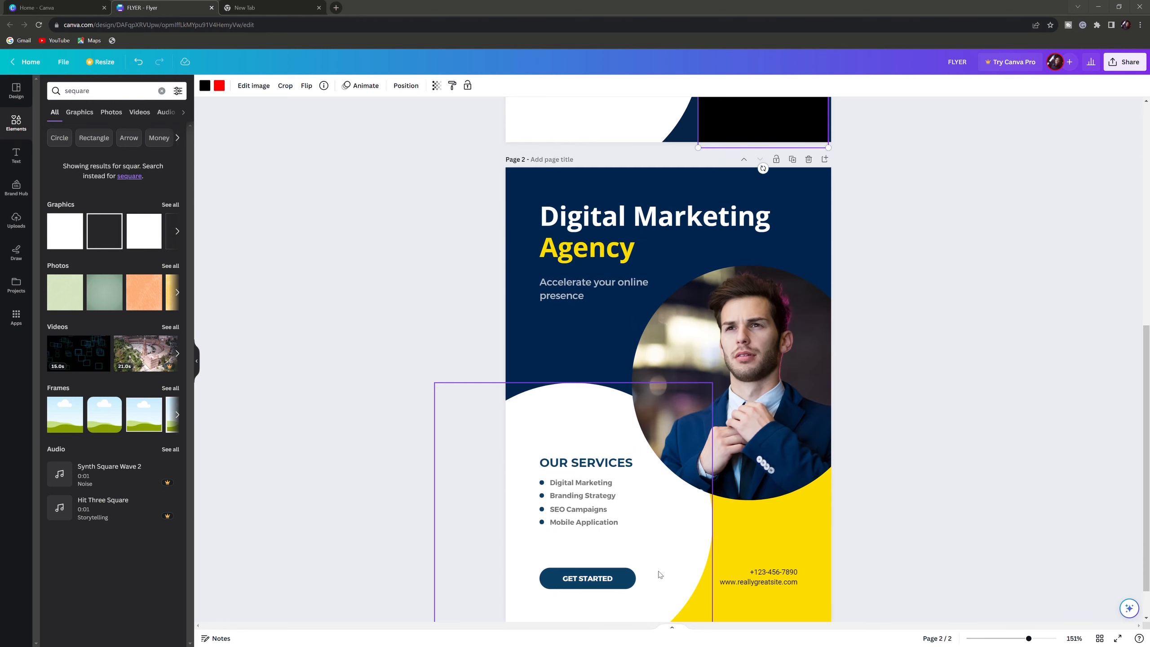
scroll(659, 575, "up", 8)
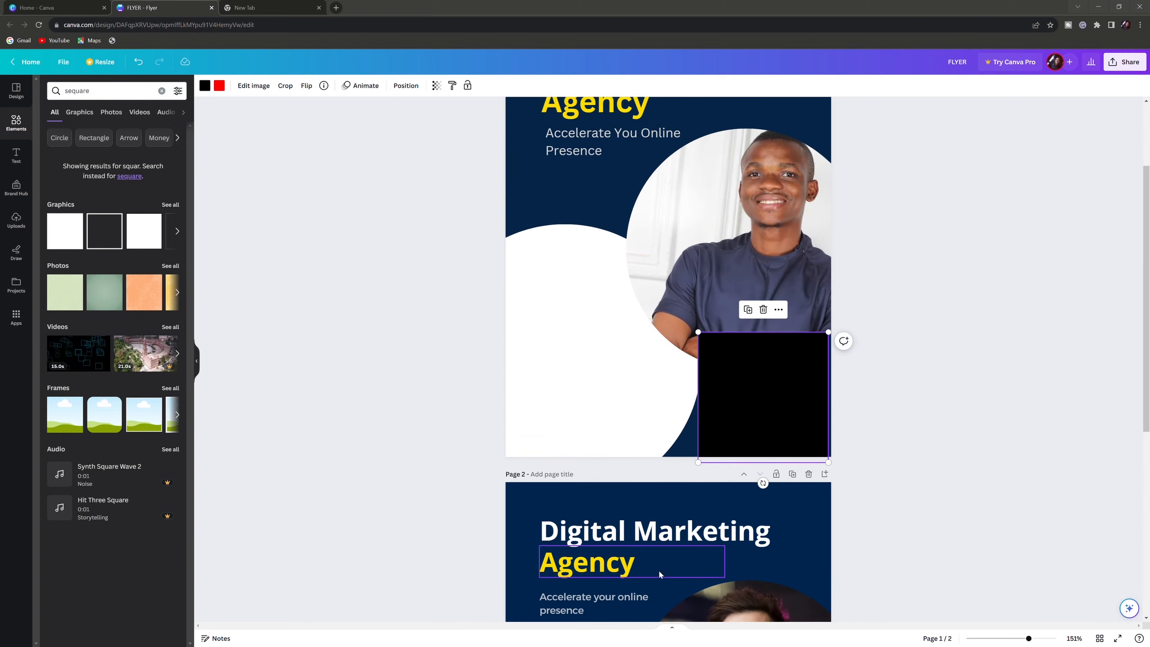
scroll(659, 574, "down", 7)
scroll(660, 575, "up", 6)
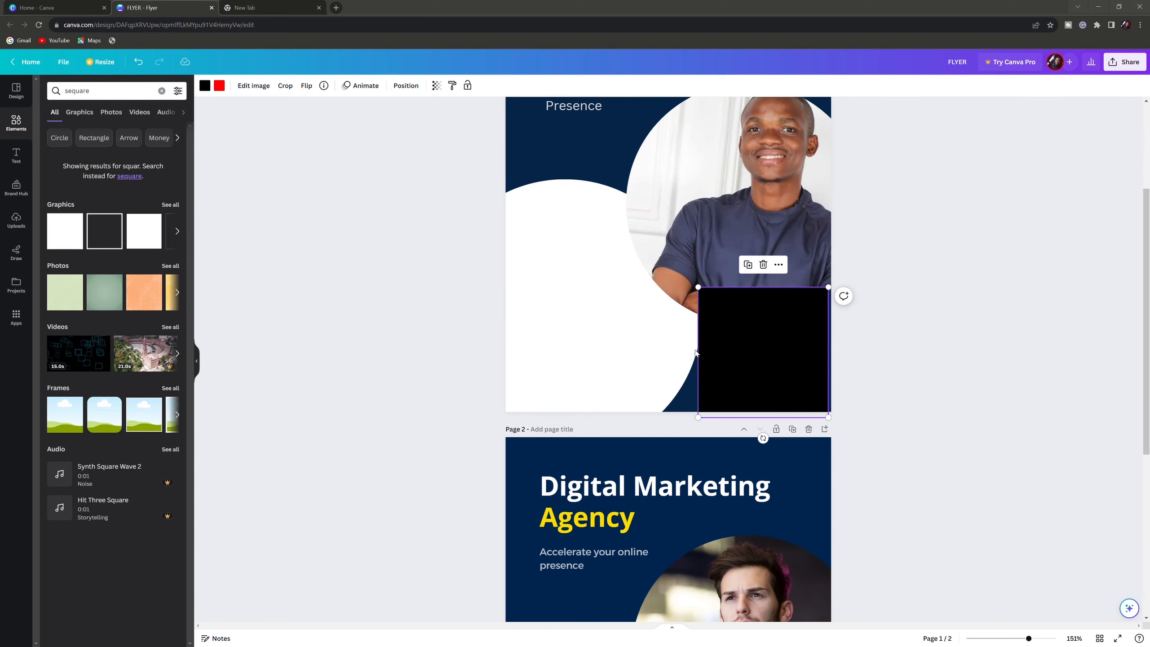
left_click_drag(699, 416, 633, 433)
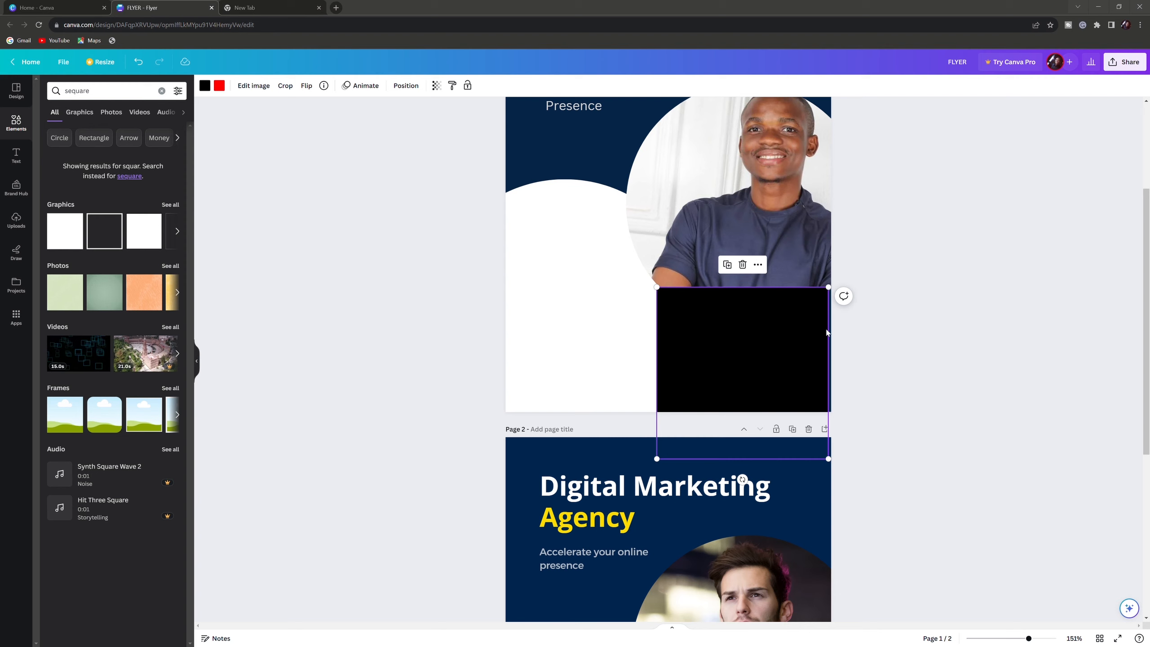
left_click_drag(836, 291, 854, 278)
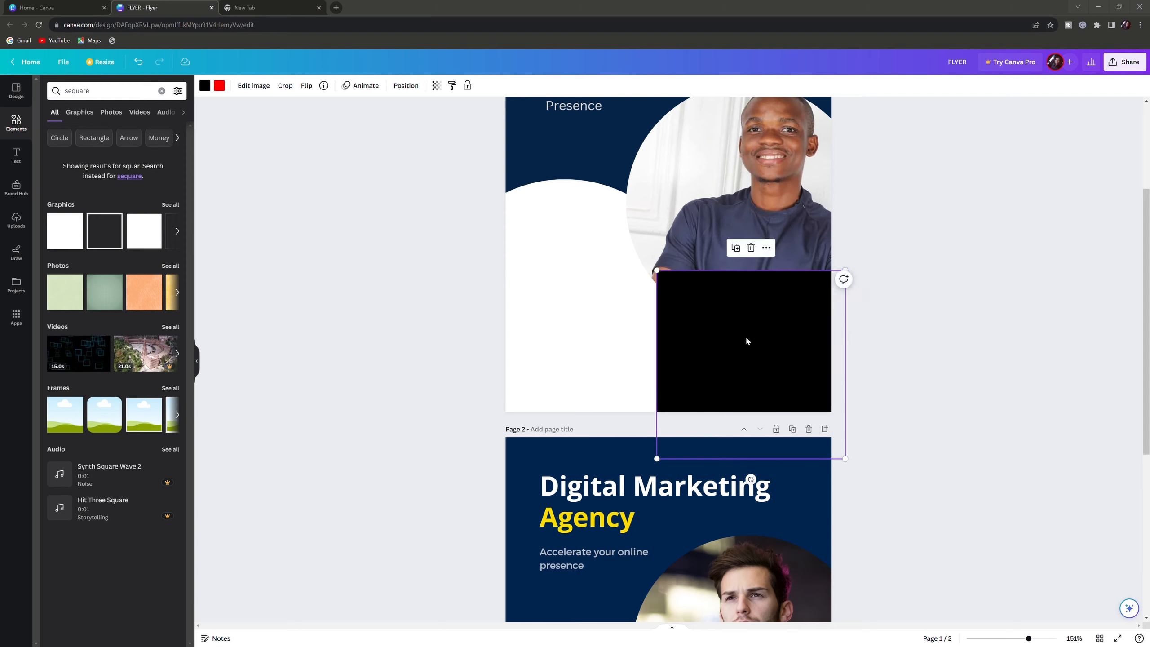
Recolour the black square on page 1 with the document's yellow, matching the template's corner shape
scroll(760, 409, "down", 5)
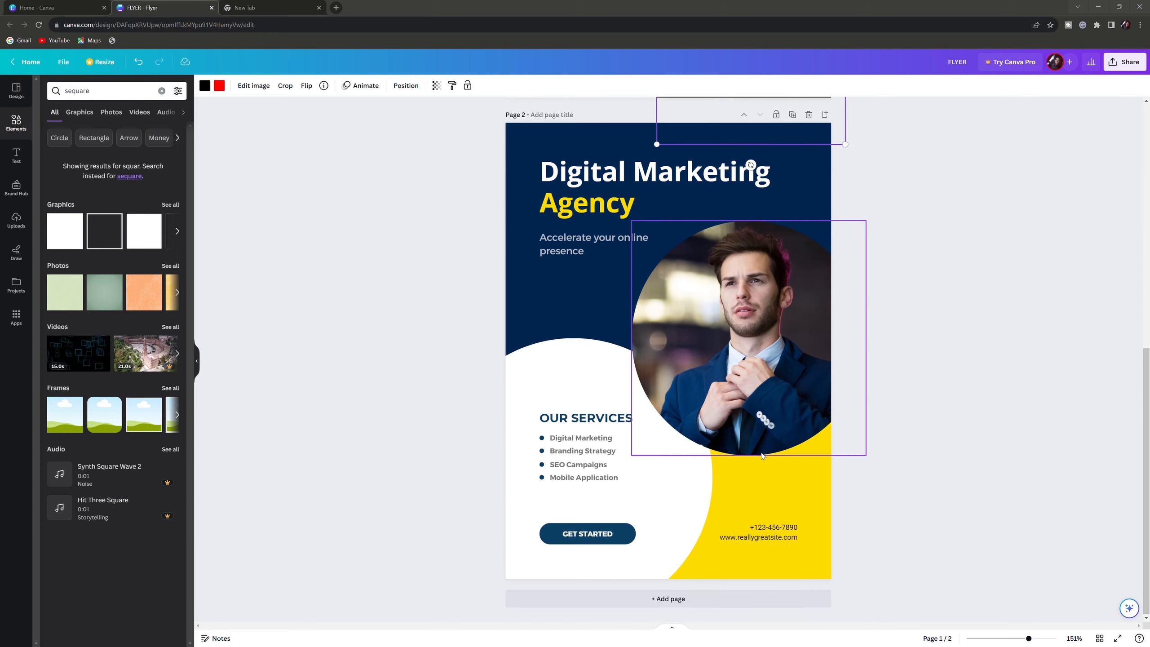
scroll(774, 363, "up", 5)
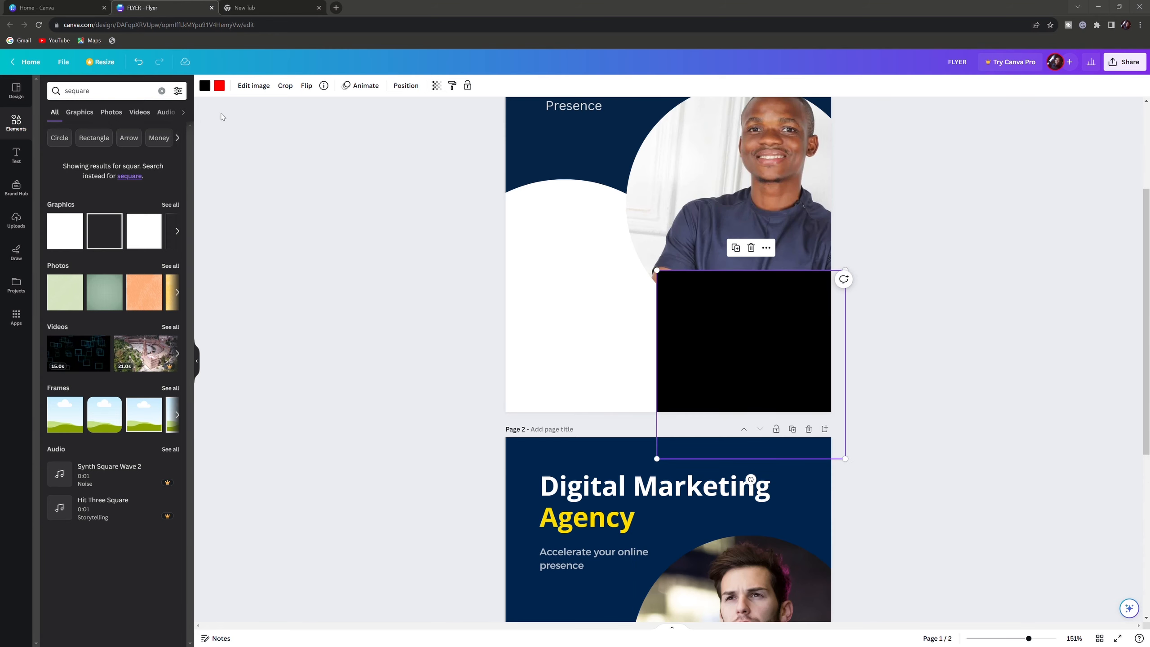
left_click(210, 92)
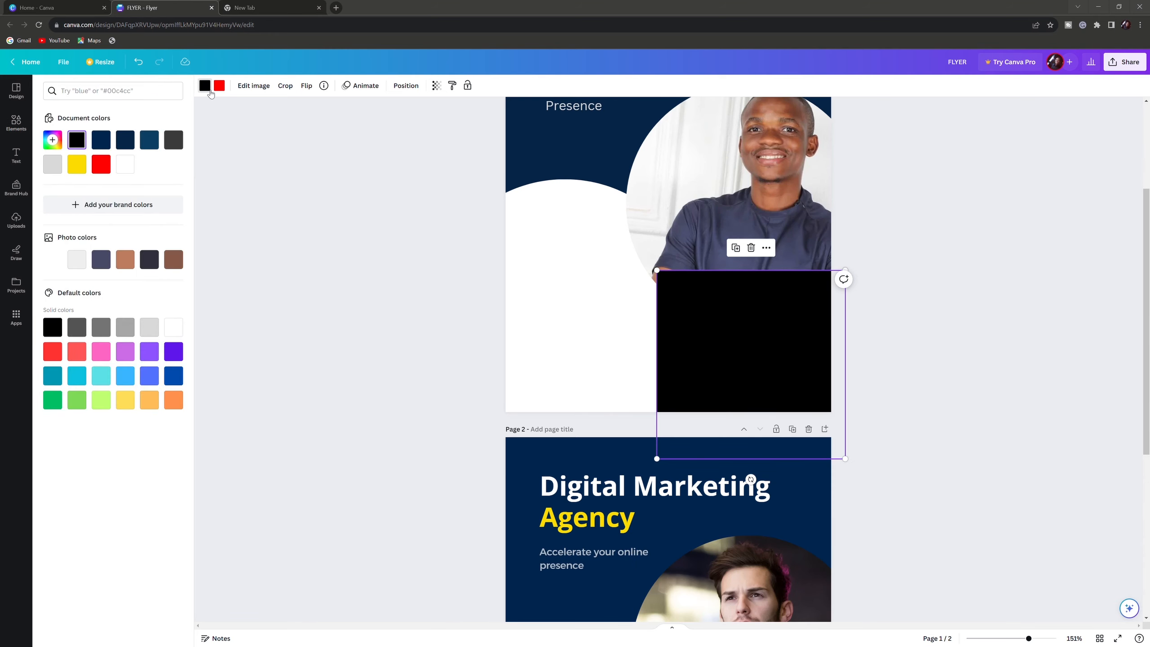
left_click(83, 168)
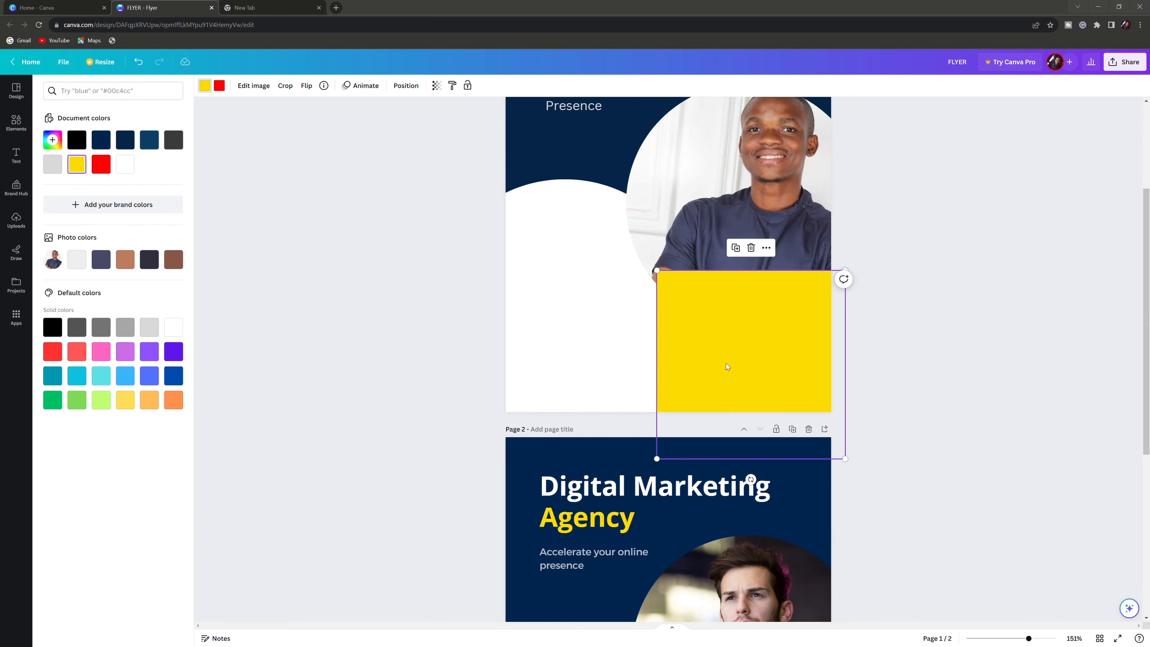
Send the yellow square on page 1 one layer backward, behind the circular photo
left_click(560, 325)
left_click(737, 236)
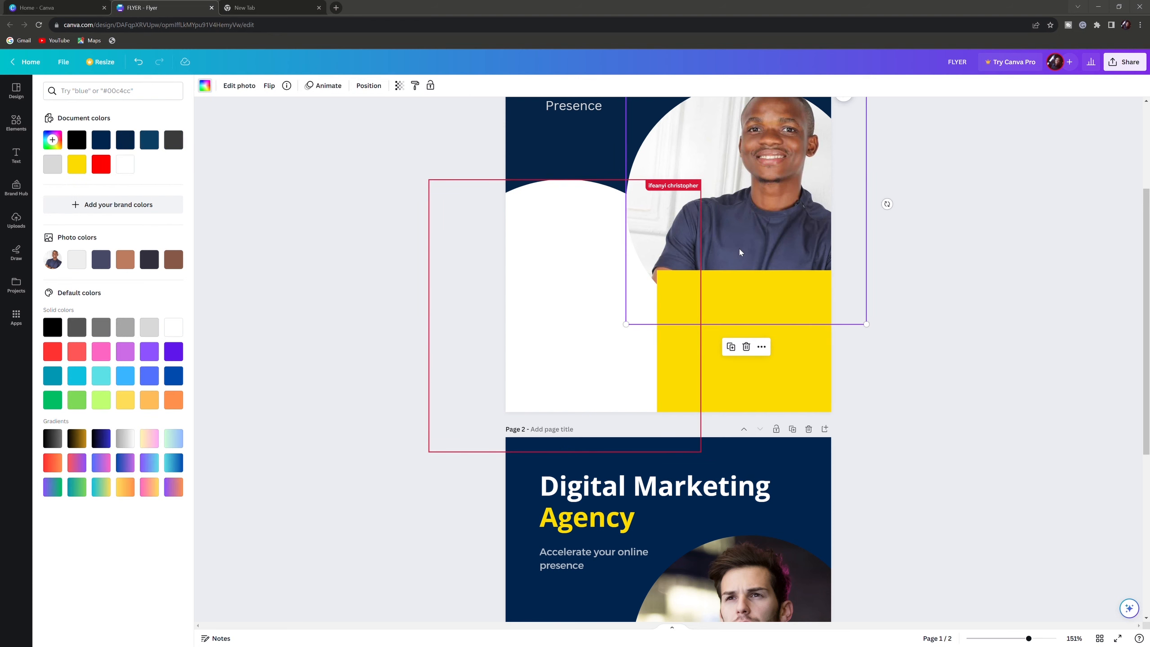
scroll(789, 385, "up", 1)
left_click(793, 384)
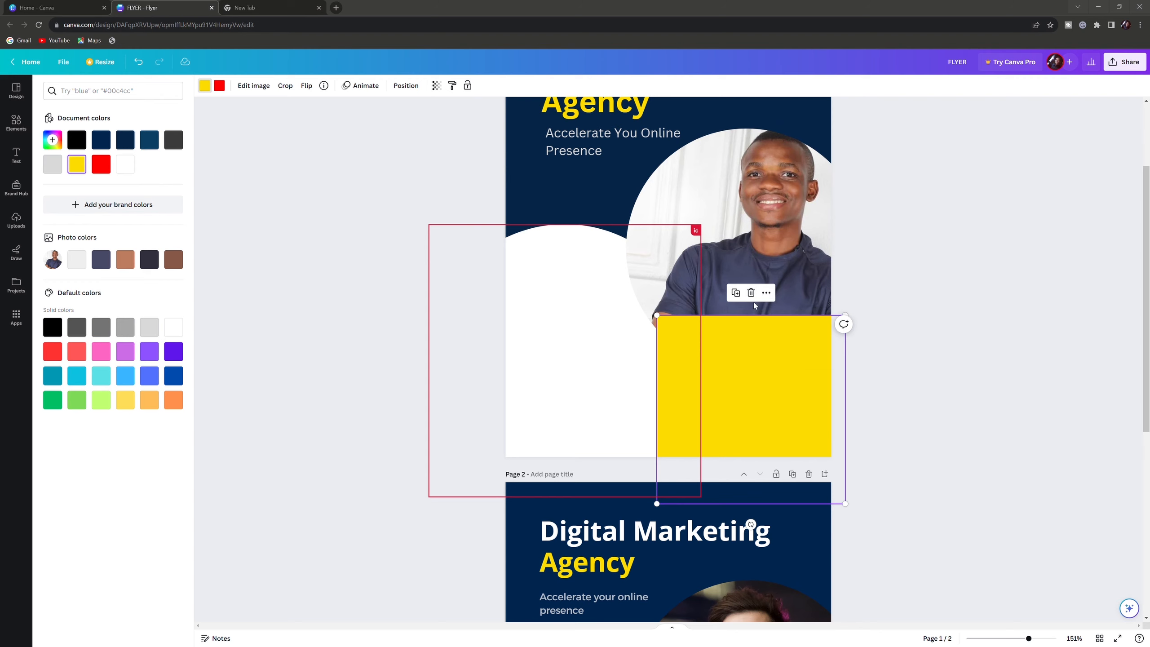
right_click(749, 357)
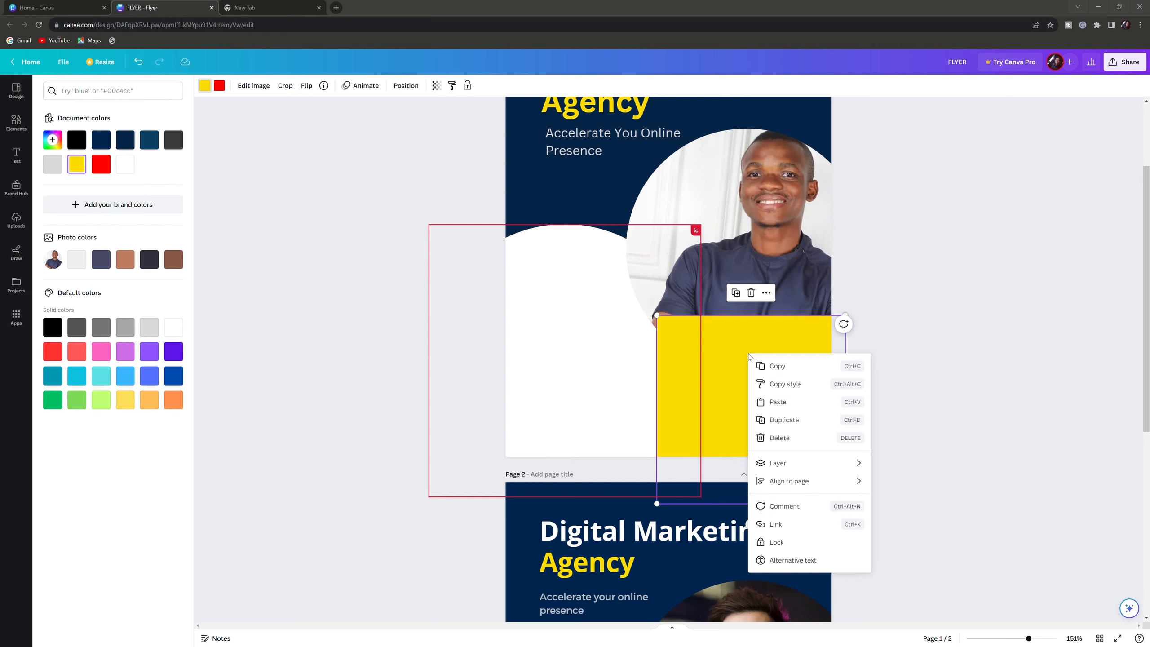
left_click(770, 297)
left_click(770, 297)
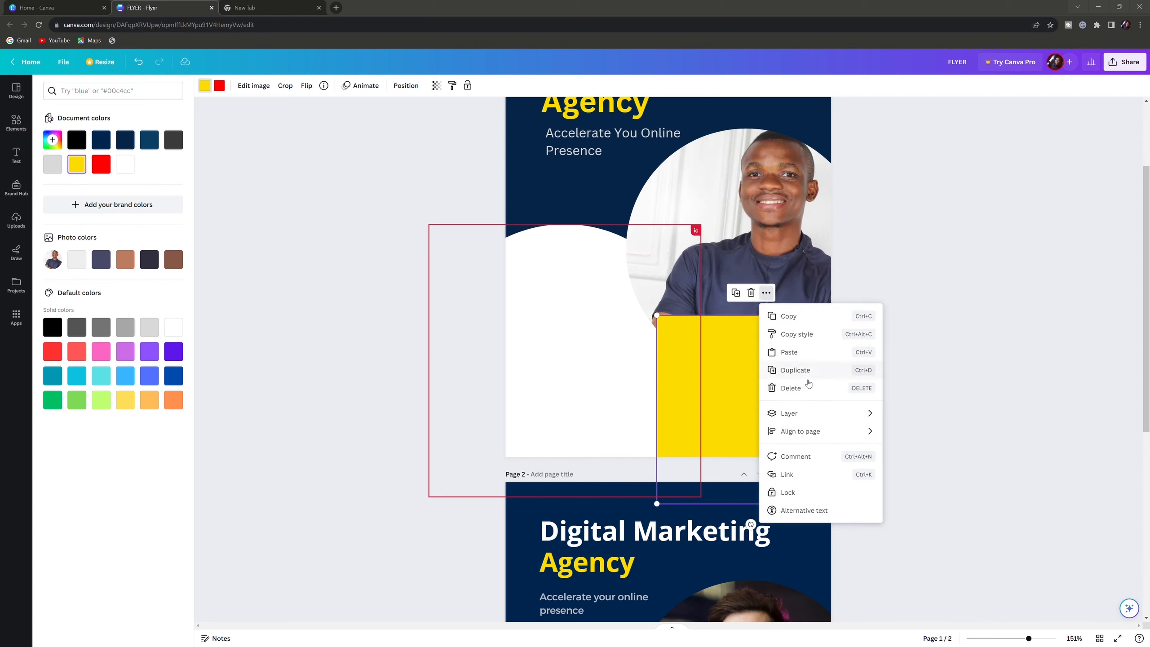
mouse_move(816, 413)
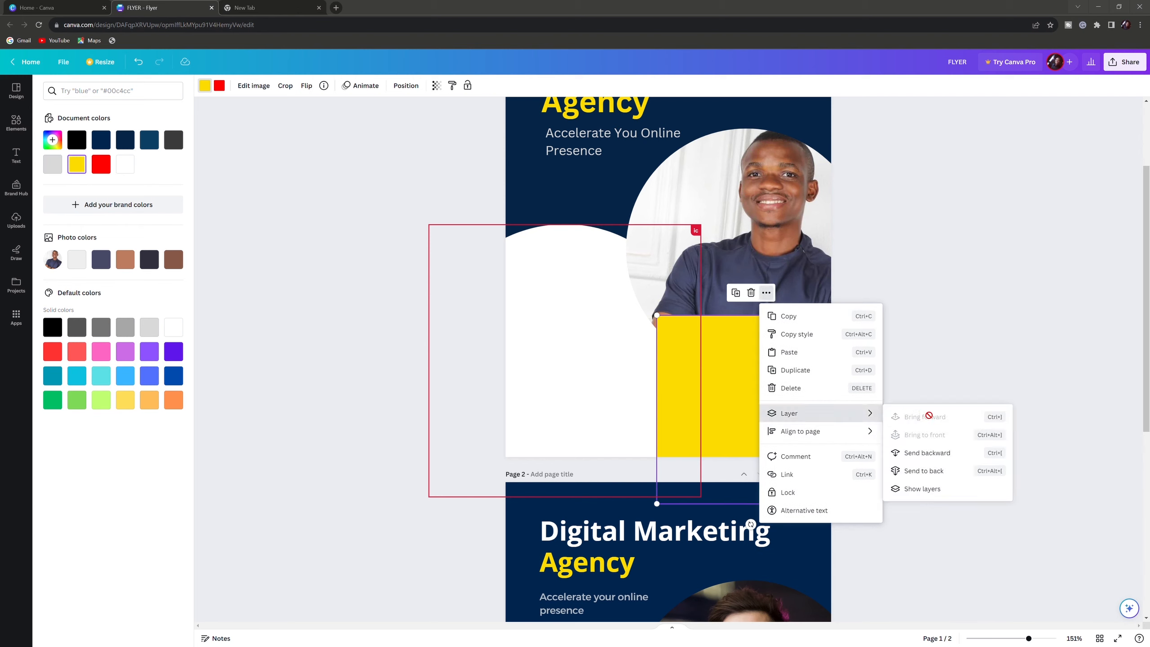
left_click(949, 453)
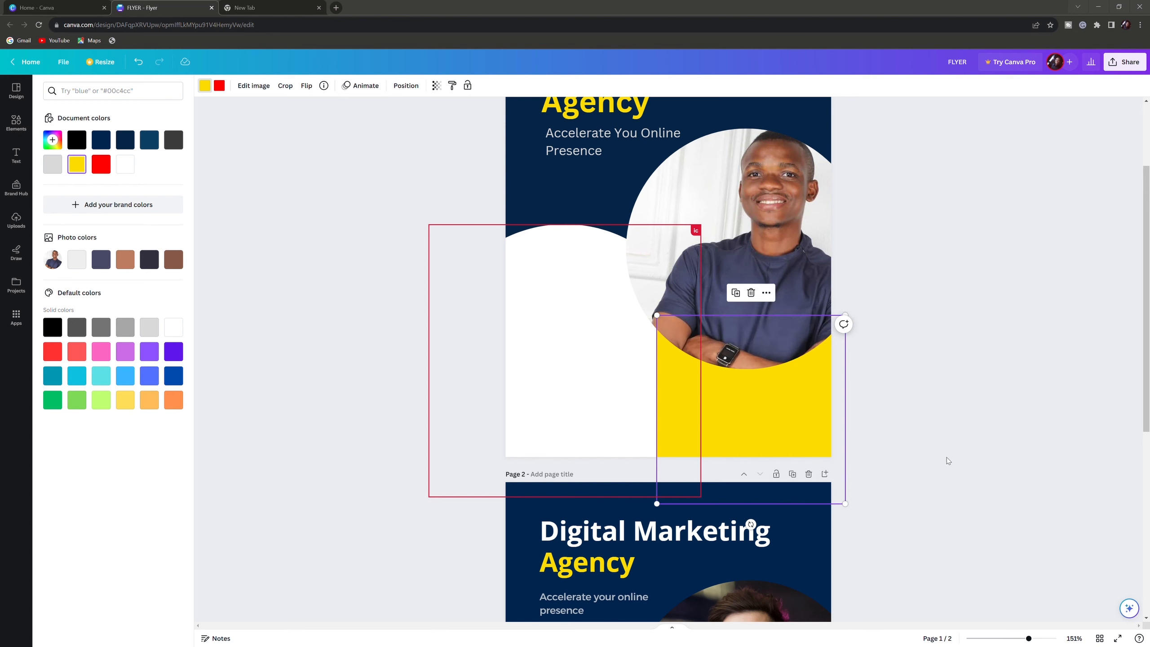
Send the yellow square on page 1 one layer backward, behind the white circle, matching the template's curved edge
scroll(657, 423, "down", 8)
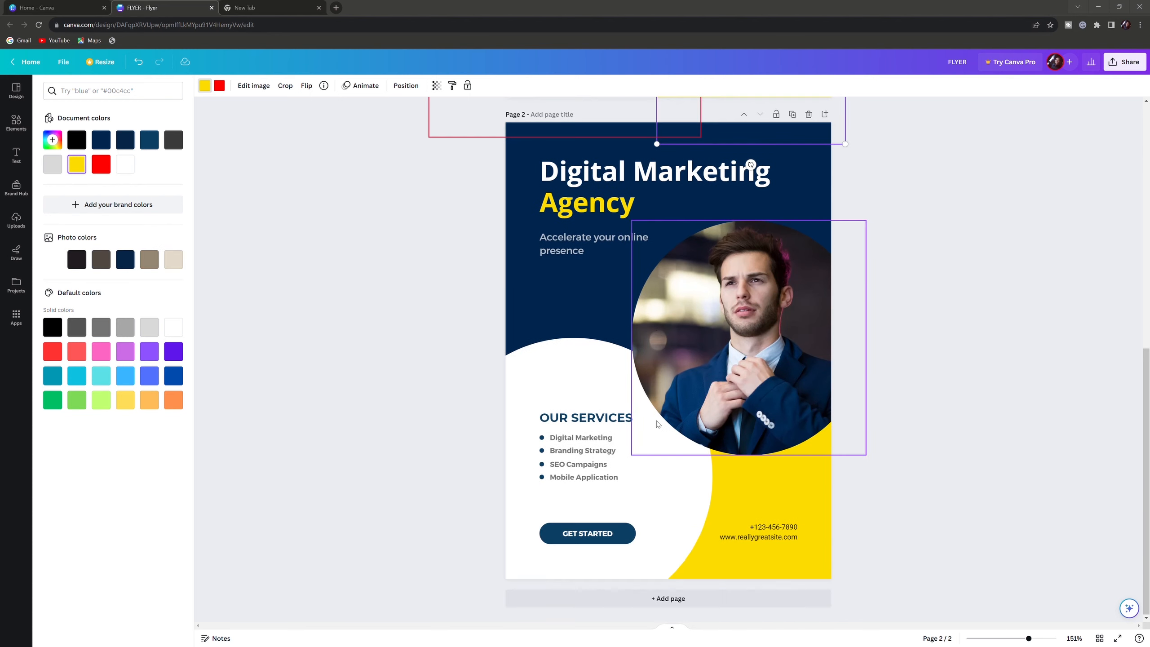
scroll(657, 423, "up", 5)
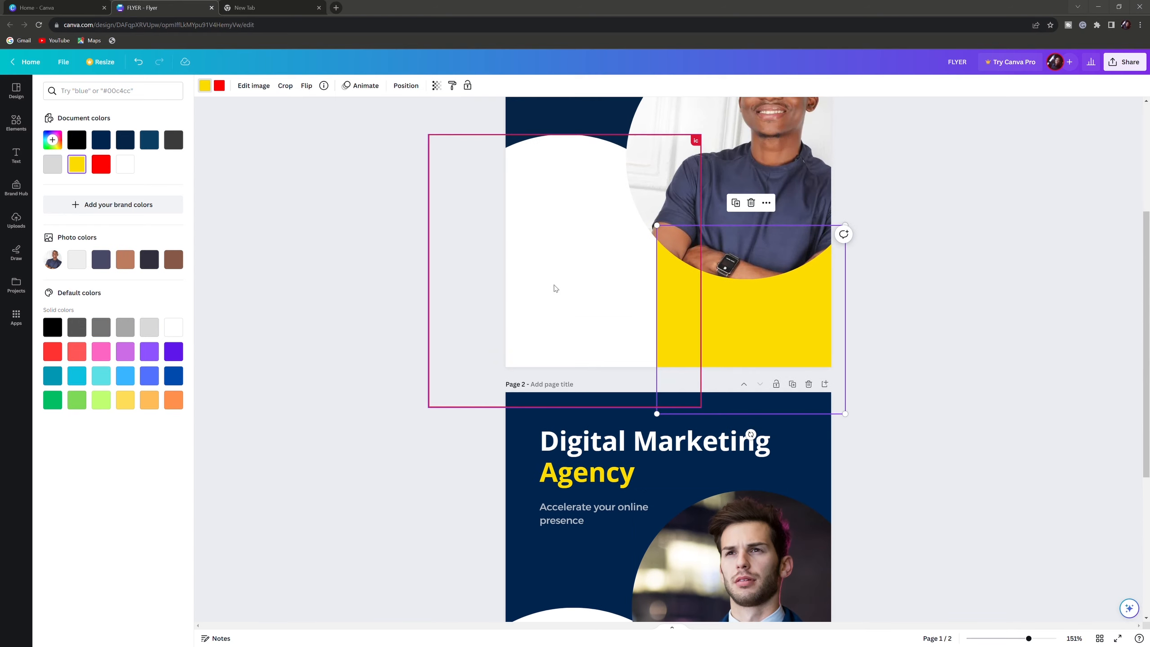
scroll(701, 294, "down", 5)
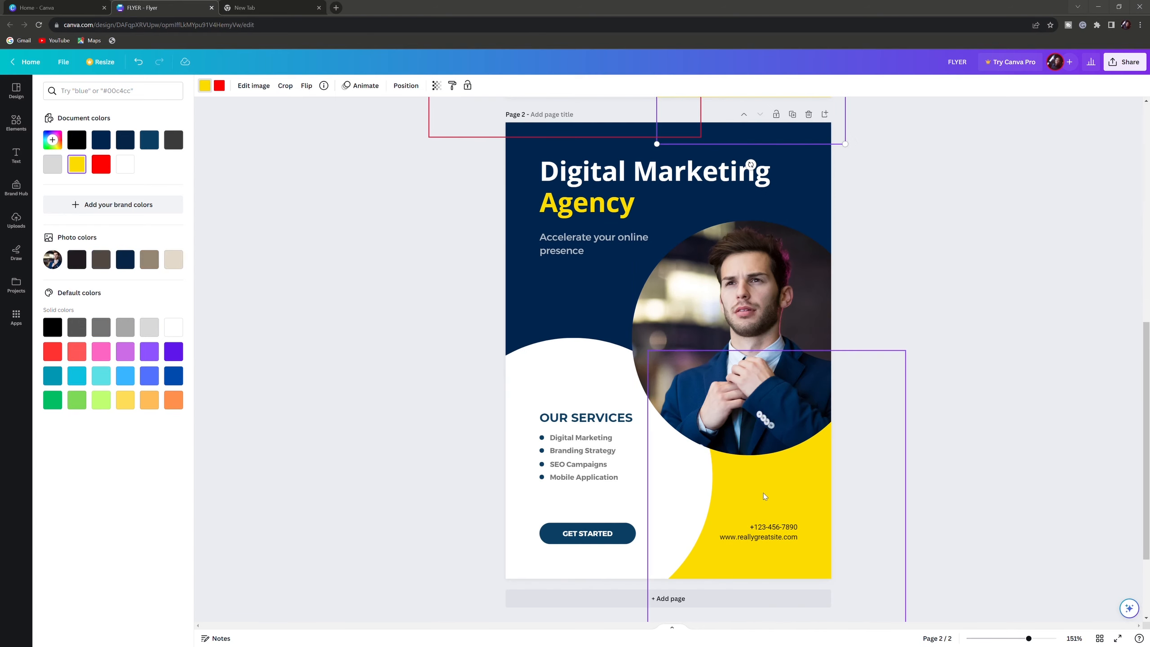
scroll(773, 427, "up", 7)
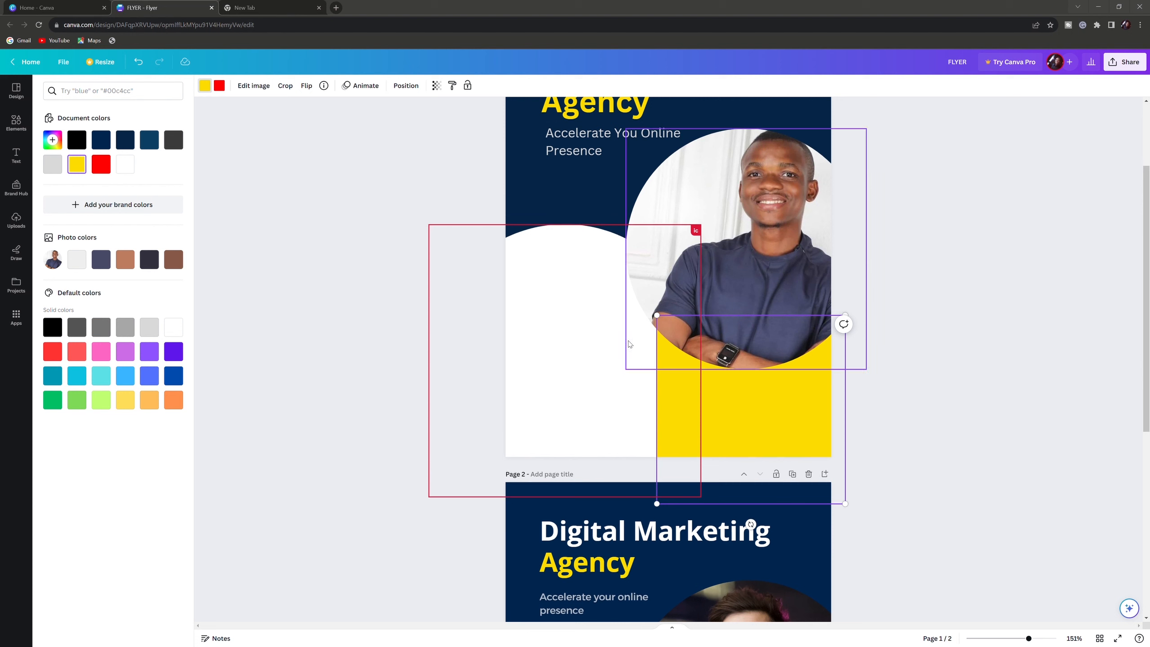
left_click(582, 366)
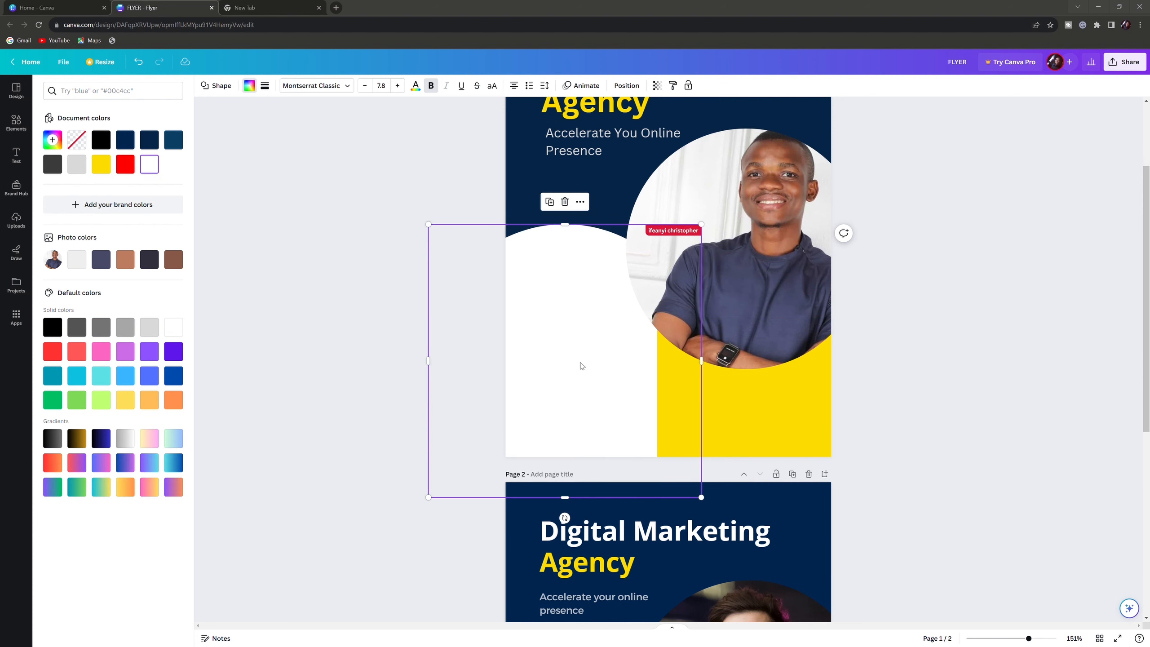
left_click(731, 392)
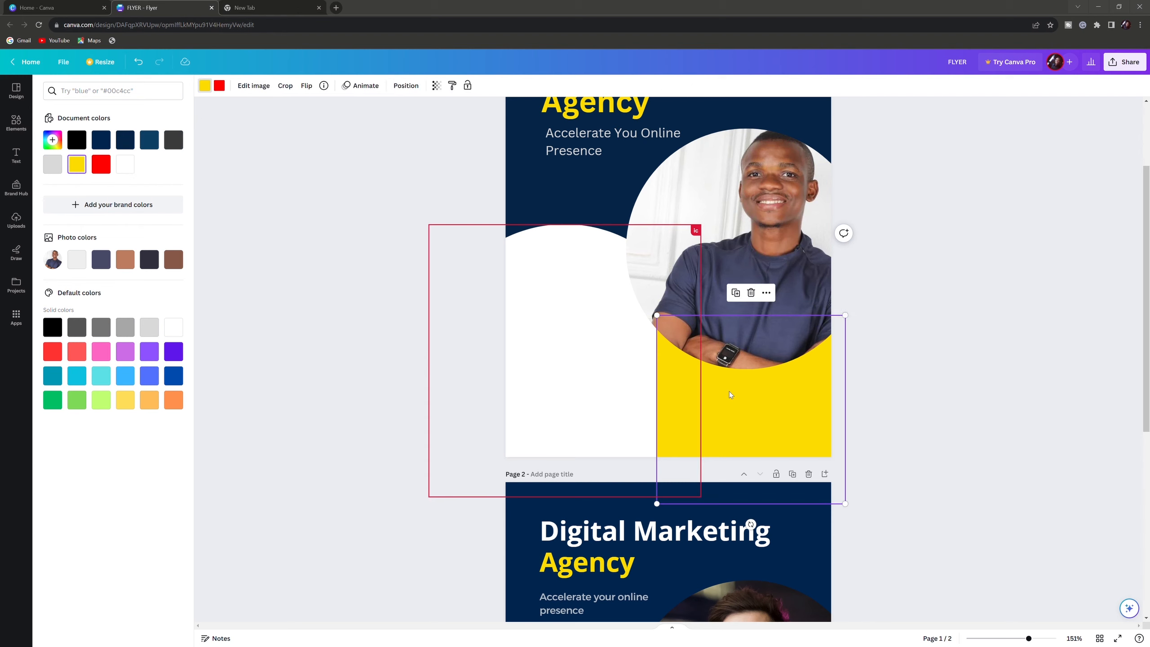
right_click(729, 392)
left_click(731, 384)
left_click(766, 293)
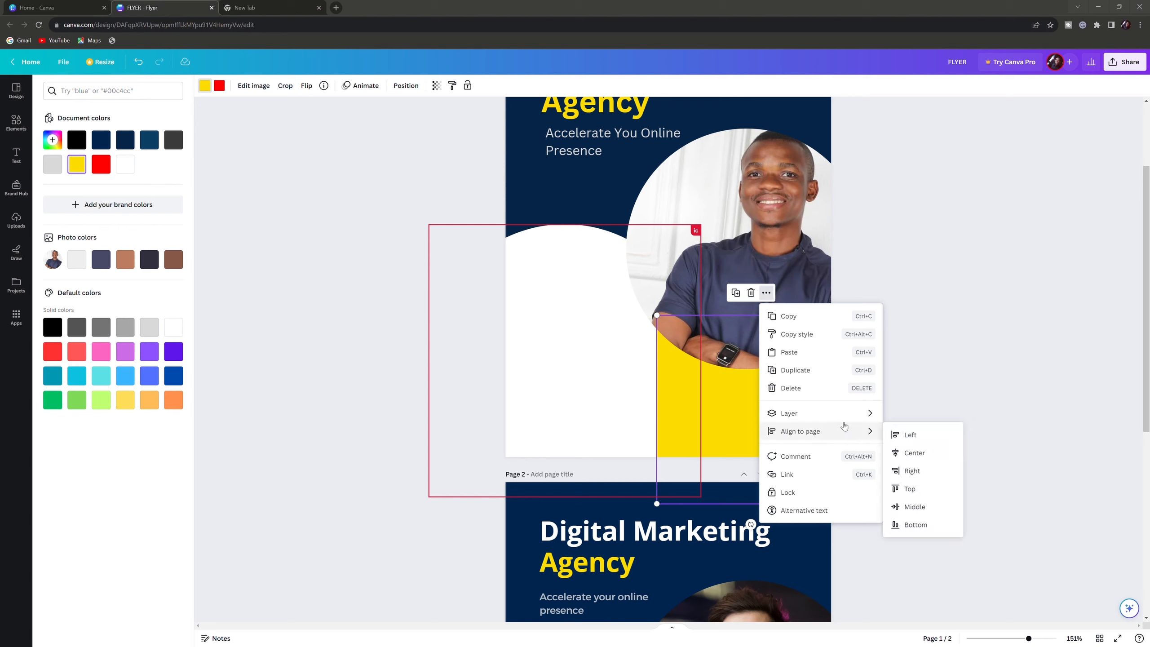
mouse_move(856, 420)
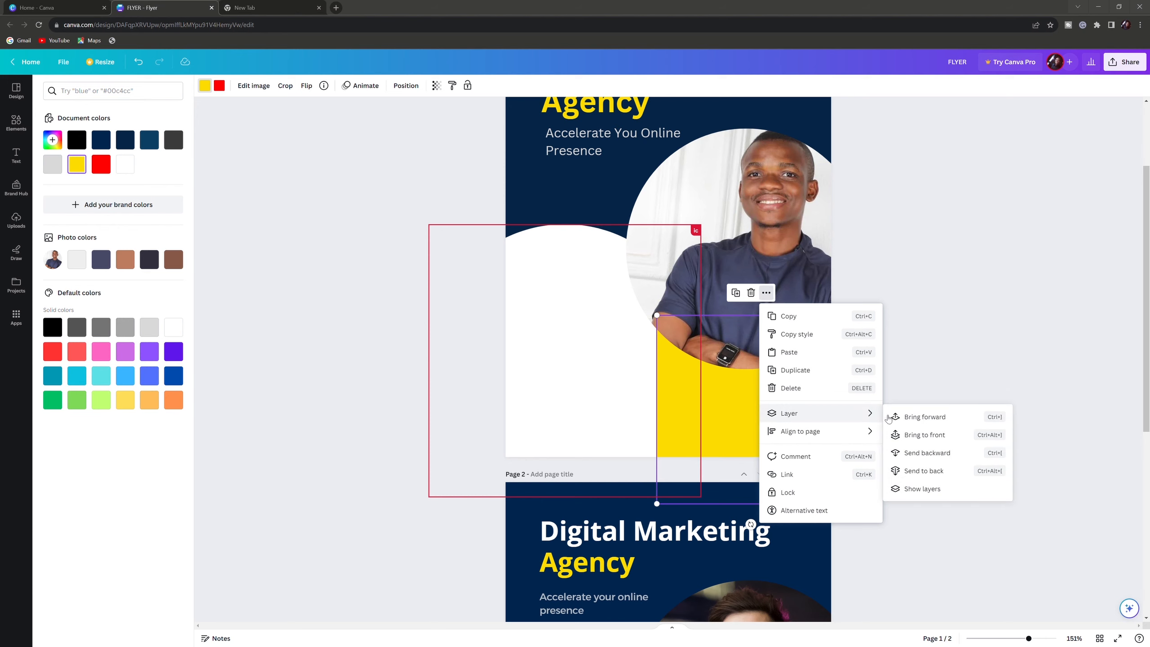
left_click(956, 454)
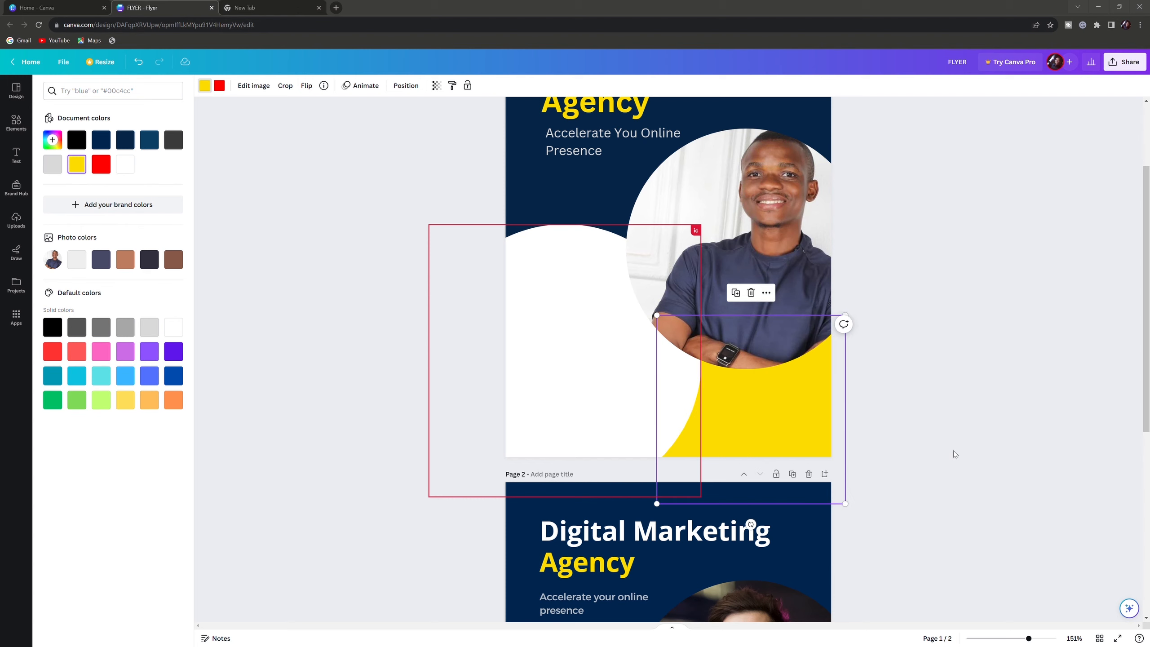
left_click(409, 285)
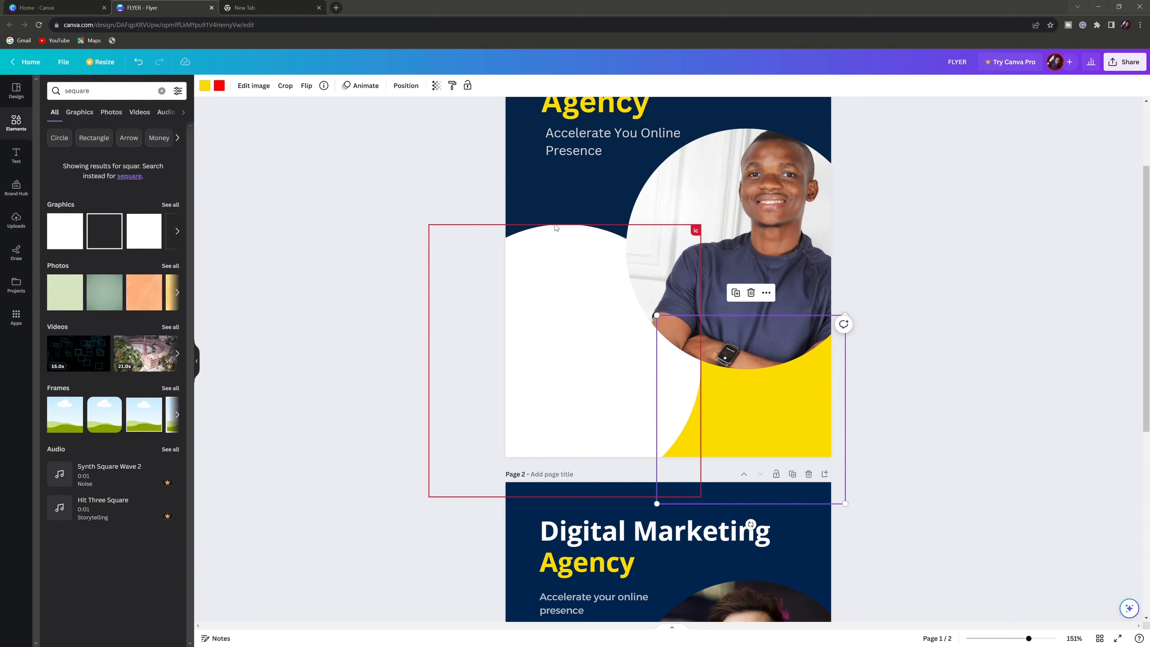
scroll(654, 239, "up", 1)
scroll(653, 242, "up", 4)
left_click(326, 291)
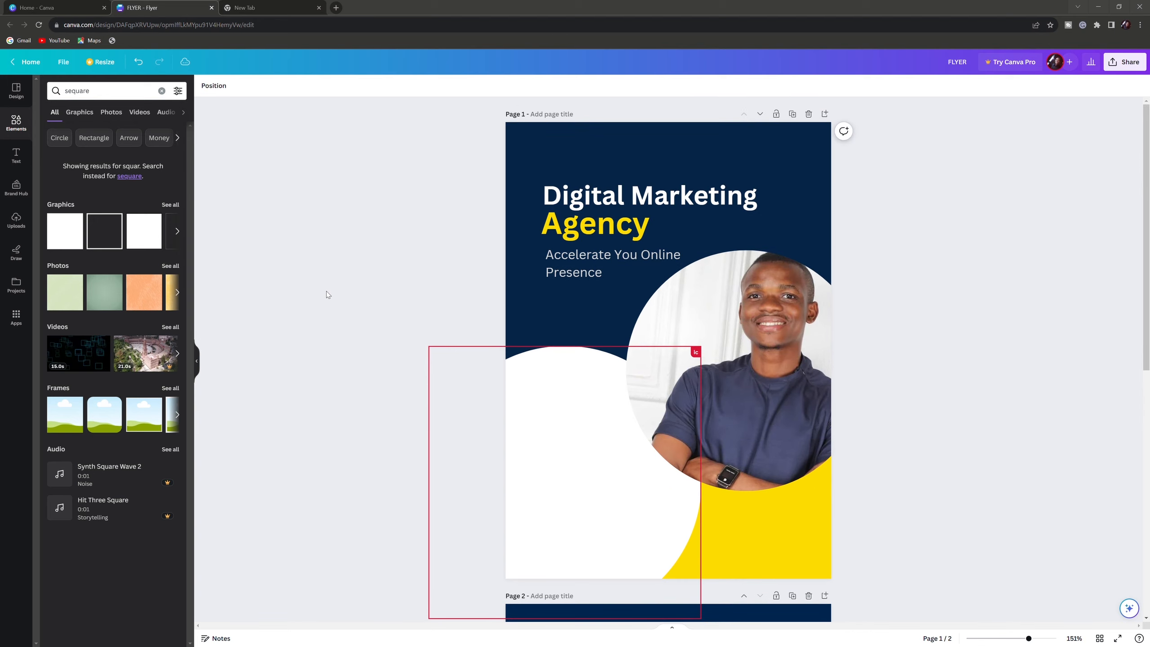
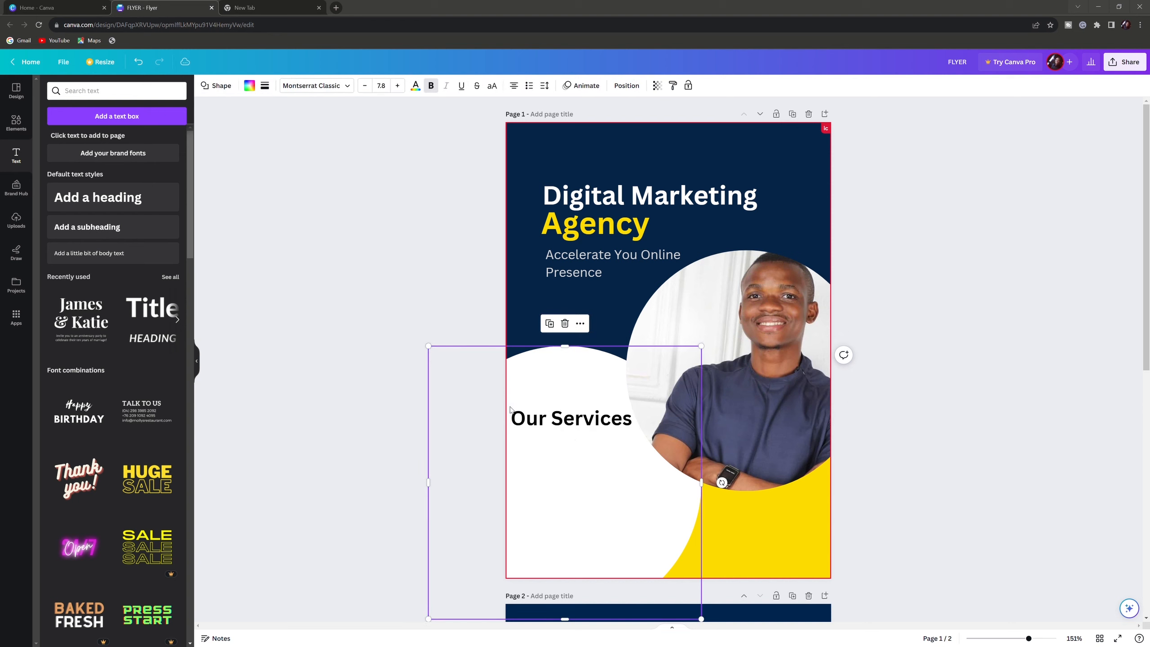
Shrink the "Our Services" heading on page 1 to font size 14.2, keeping it inside the white circle
left_click(520, 407)
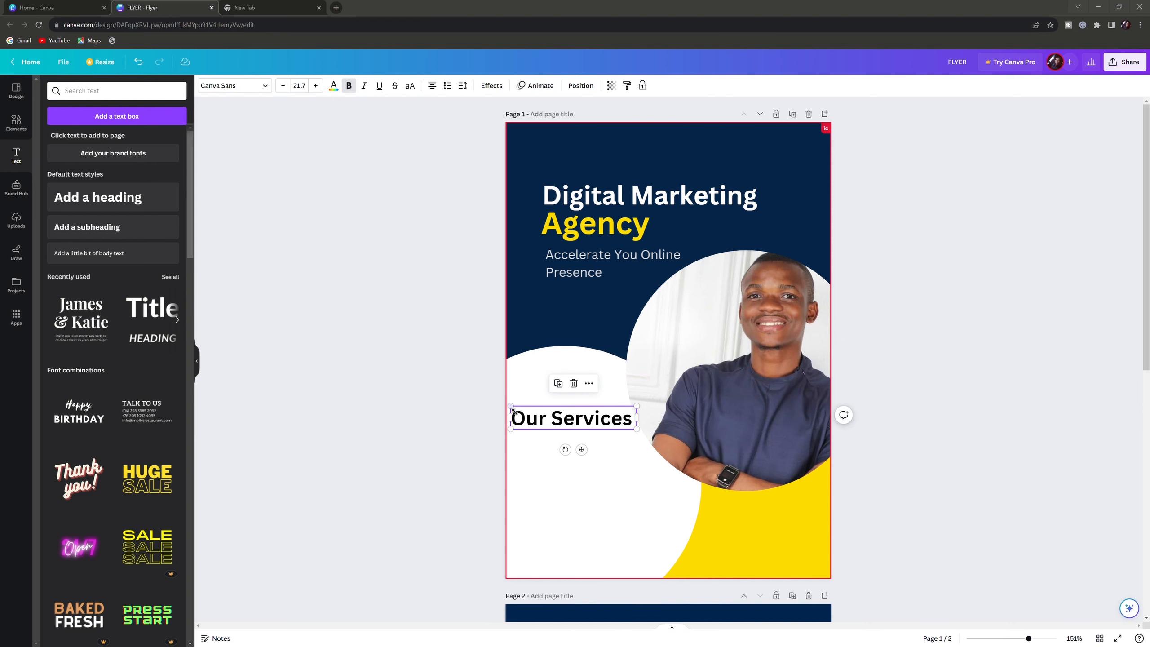
left_click_drag(519, 412, 576, 415)
scroll(565, 481, "down", 4)
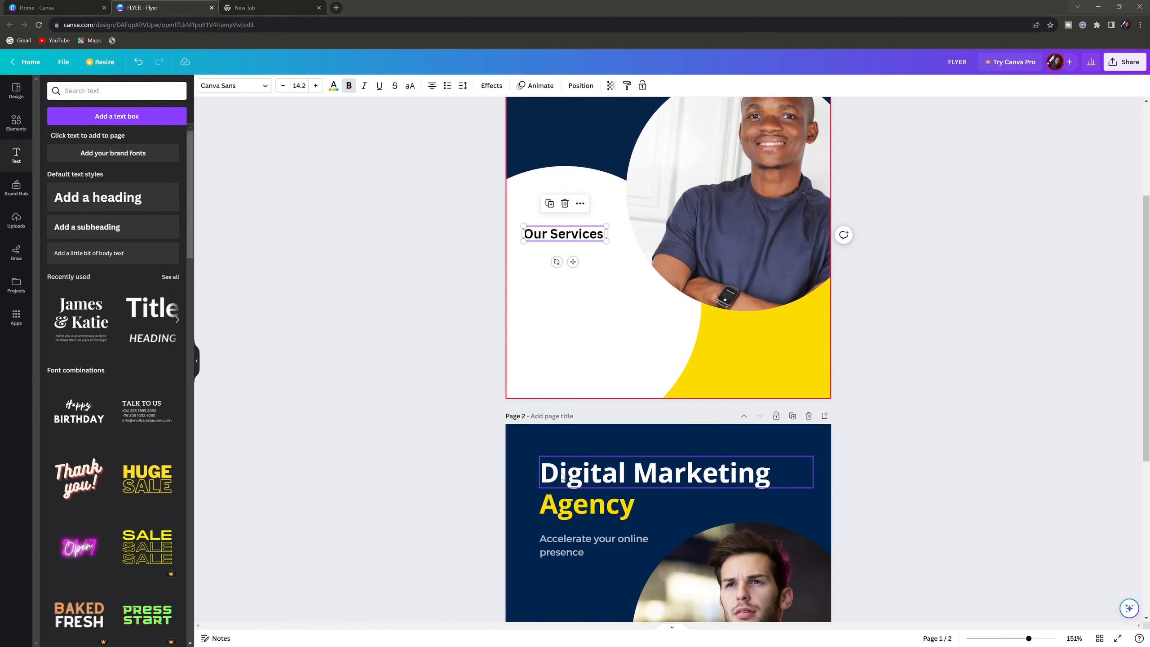
scroll(566, 481, "down", 6)
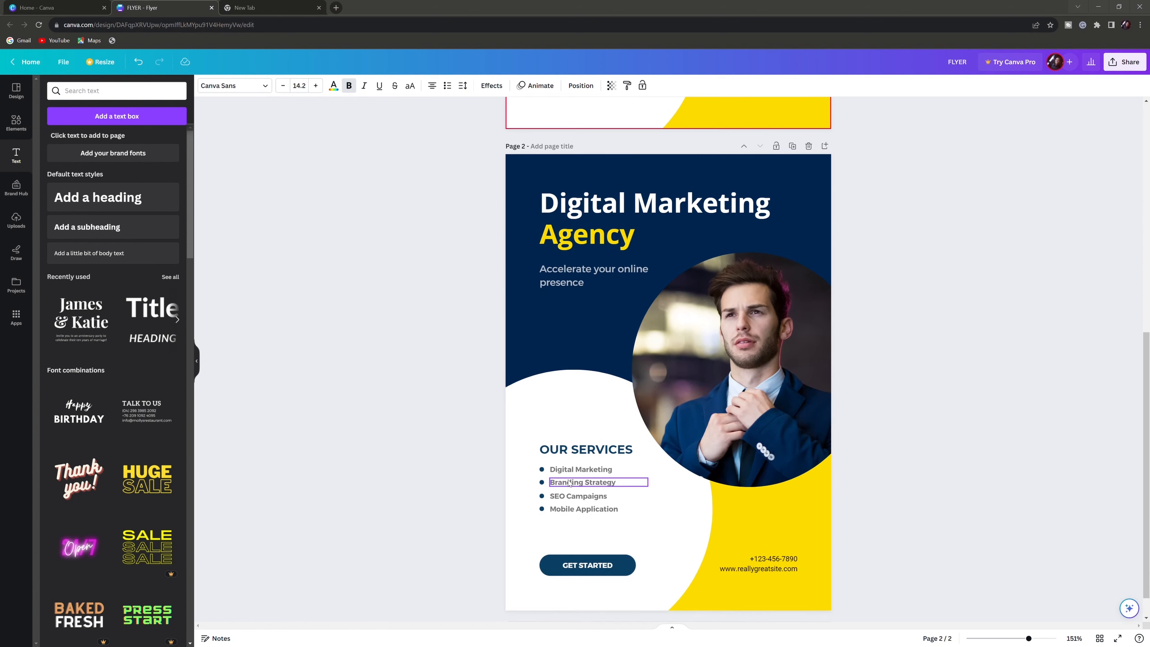
scroll(569, 483, "up", 4)
scroll(570, 483, "up", 6)
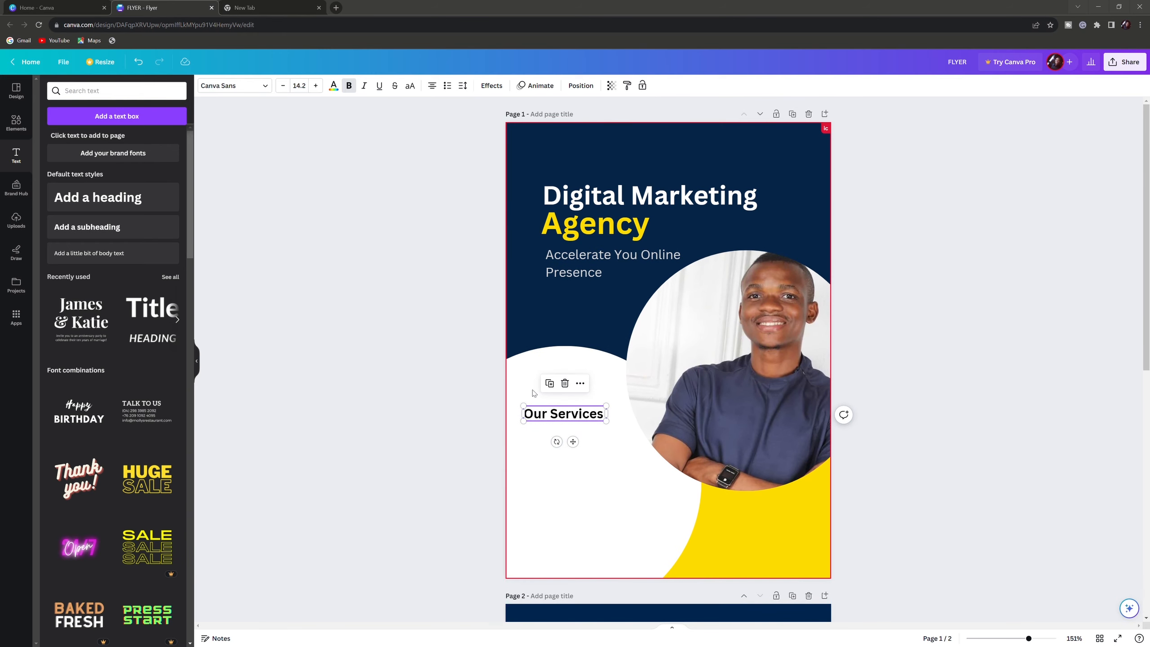
Add a subheading text to page 1 reading "DIGITAL MARKETING" for the first service in the template's list
left_click(591, 489)
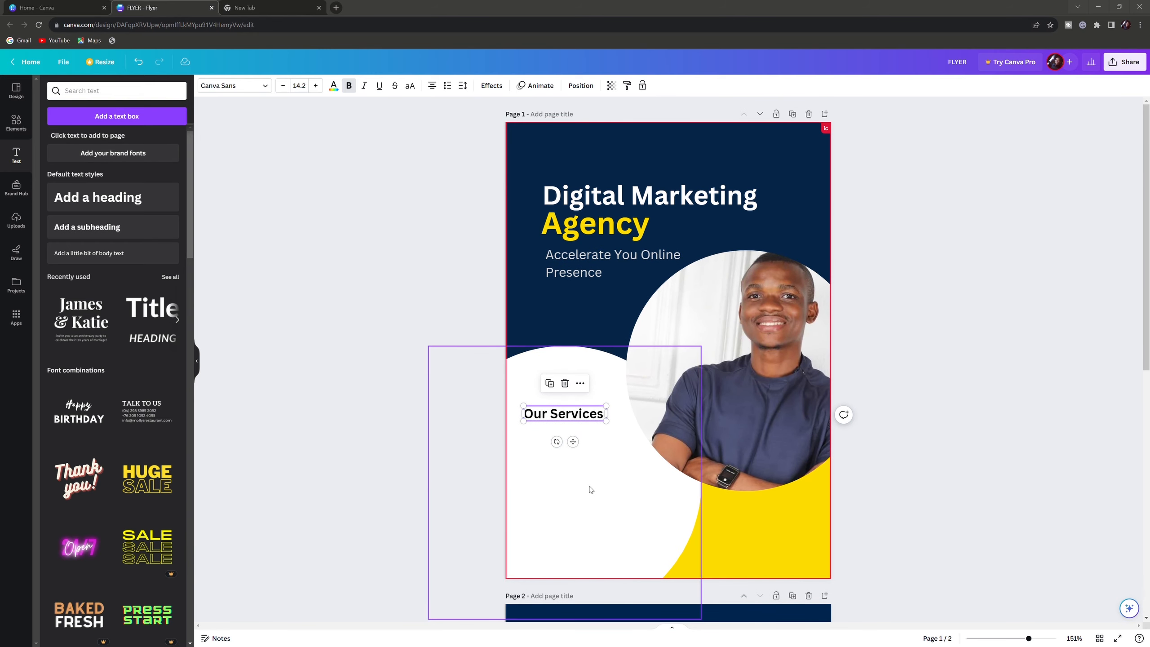
left_click(569, 423)
left_click(577, 462)
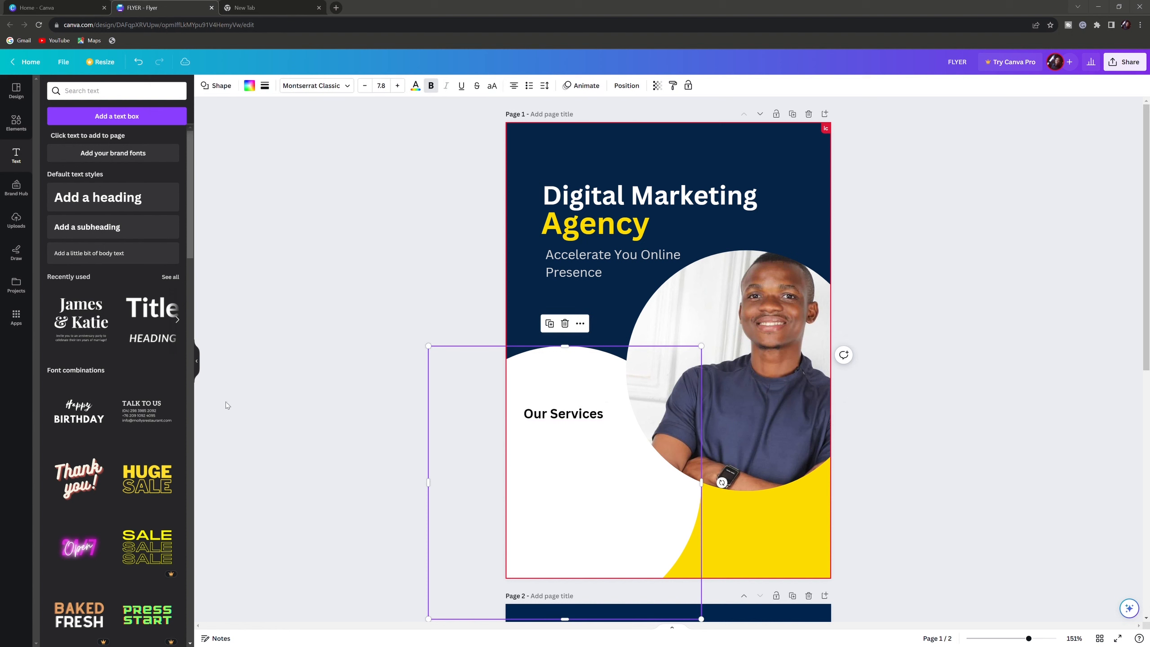
scroll(462, 486, "down", 9)
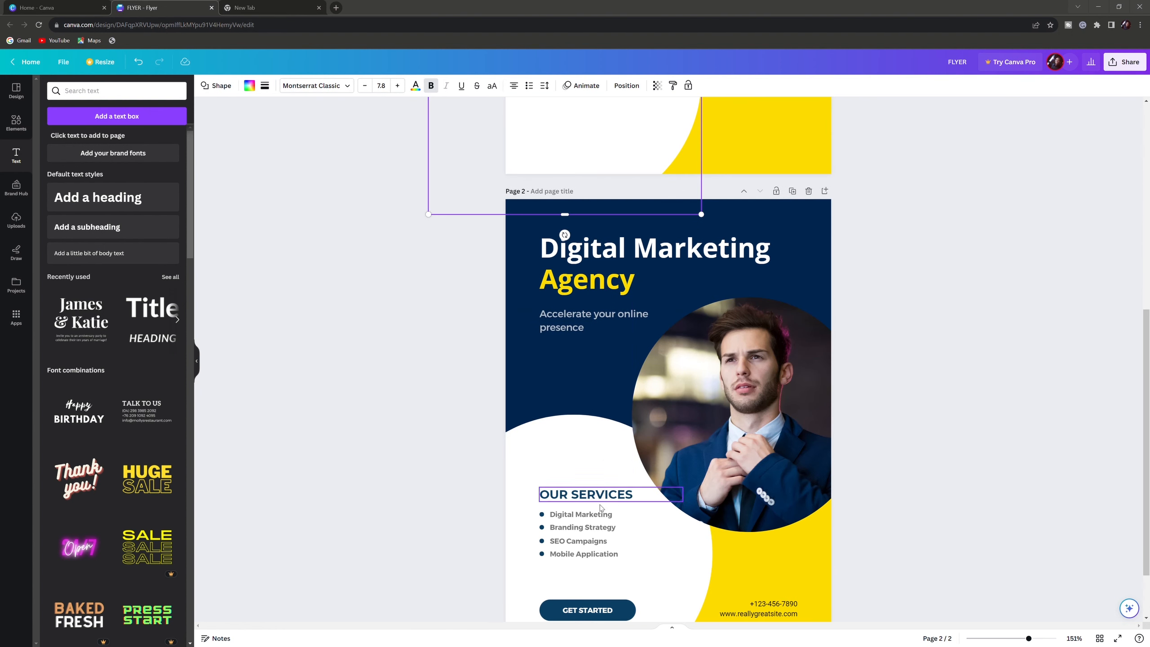
scroll(583, 554, "up", 7)
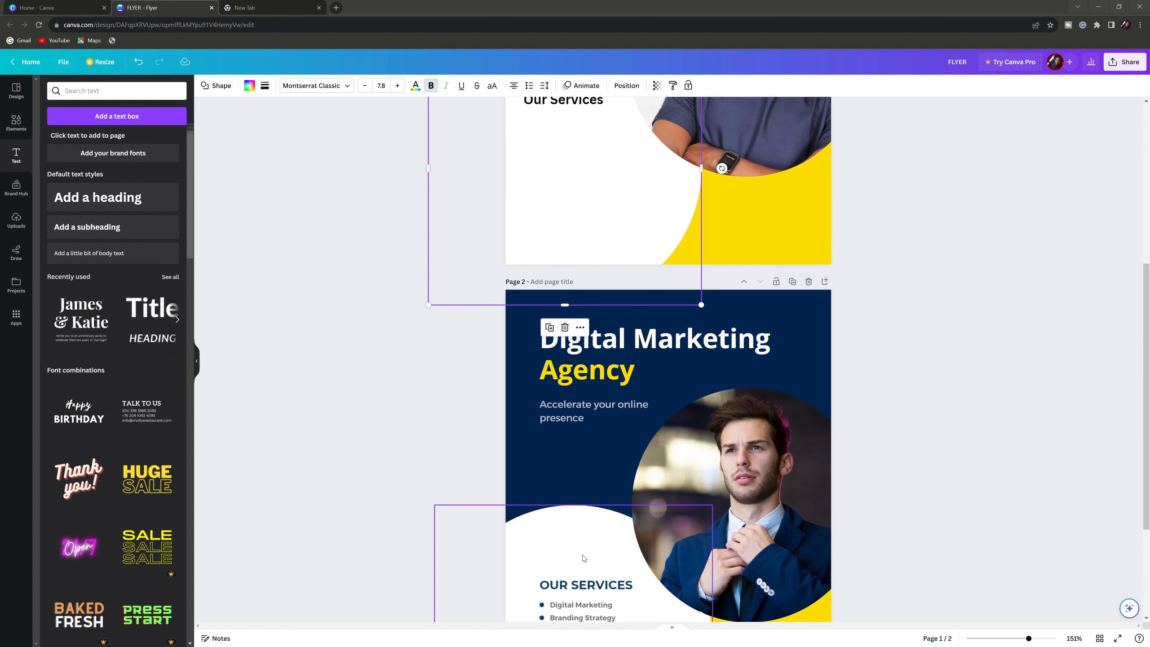
scroll(584, 559, "up", 2)
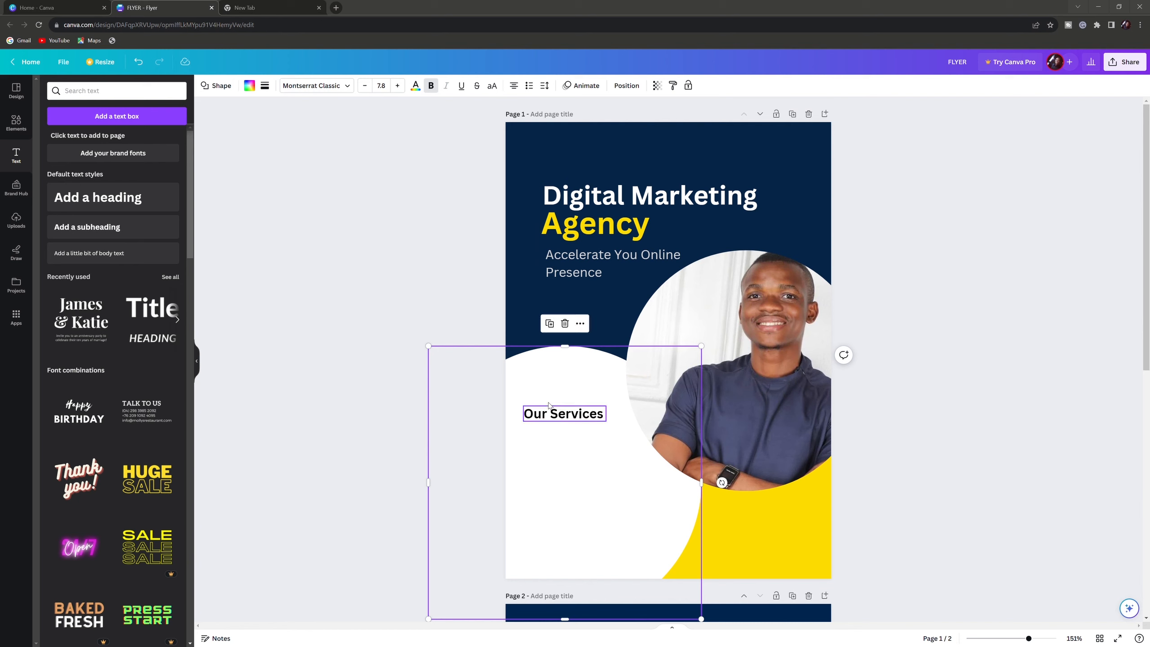
left_click(118, 228)
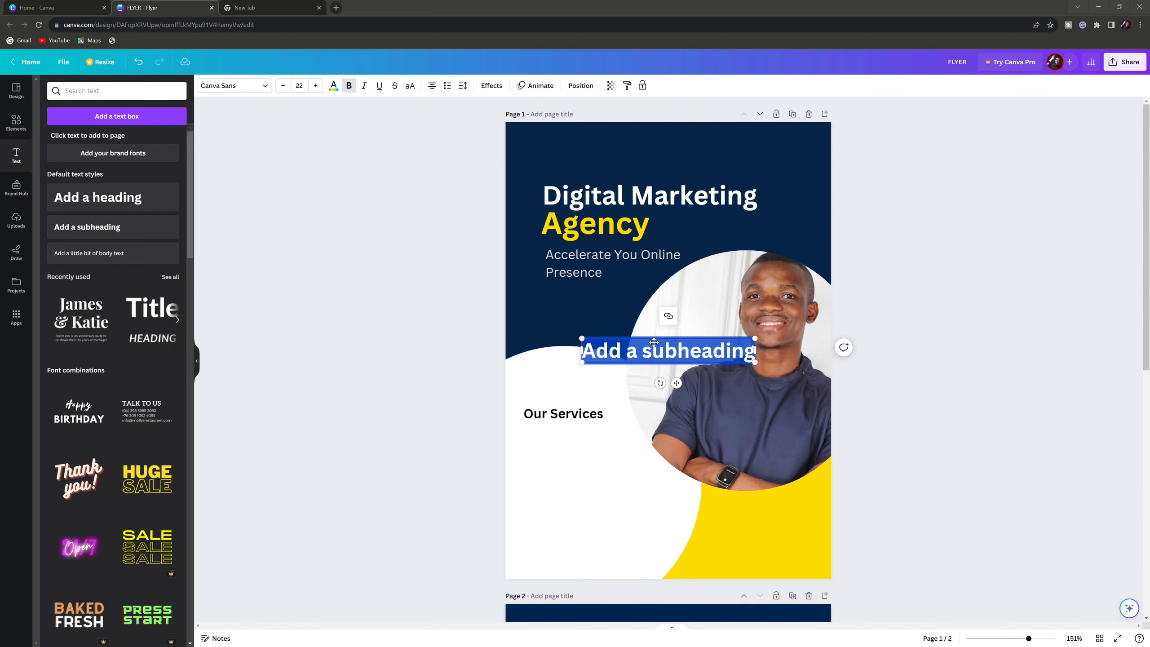
scroll(650, 354, "down", 7)
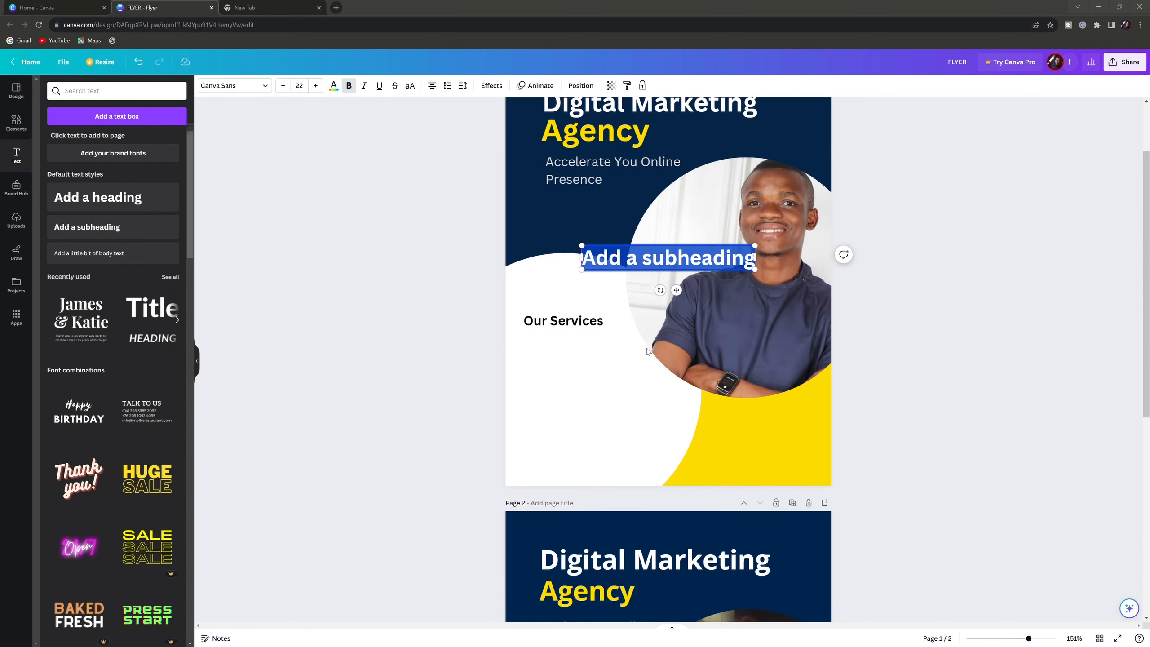
scroll(647, 348, "down", 2)
scroll(646, 347, "up", 8)
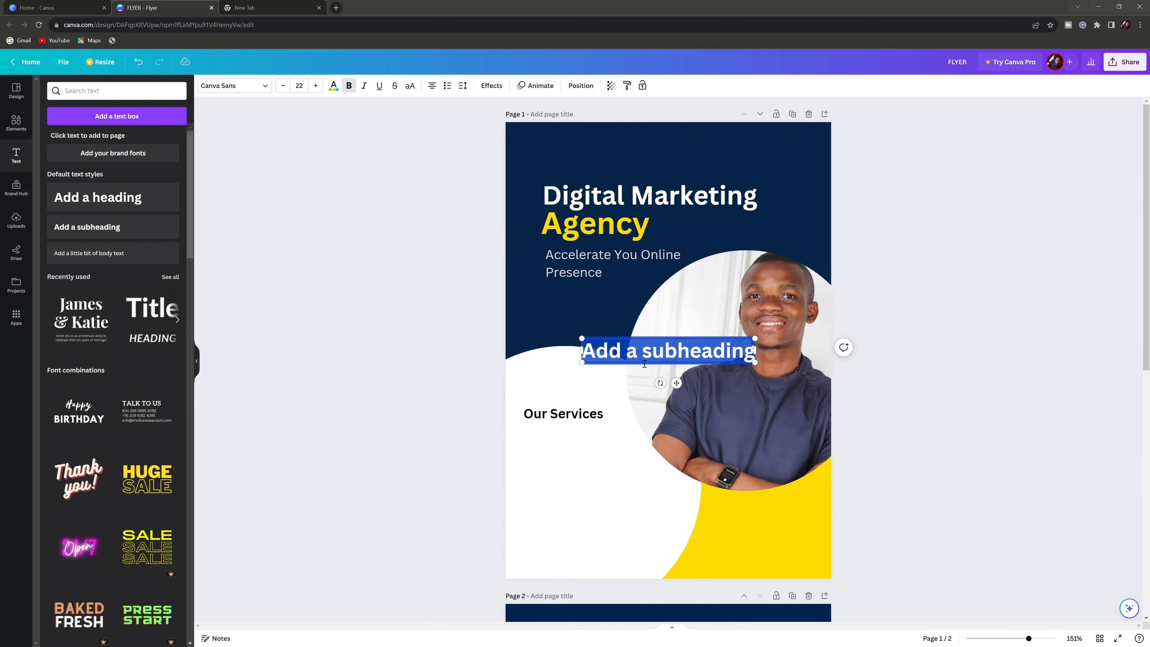
left_click(645, 362)
triple_click(644, 364)
type("DI")
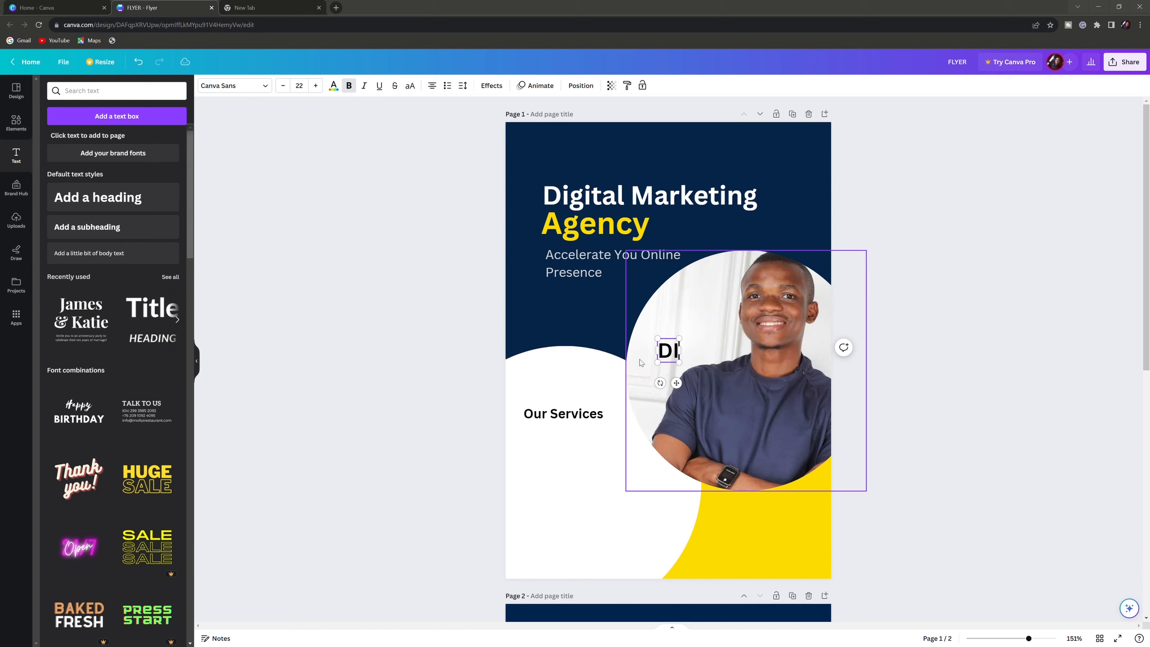
type("GITA")
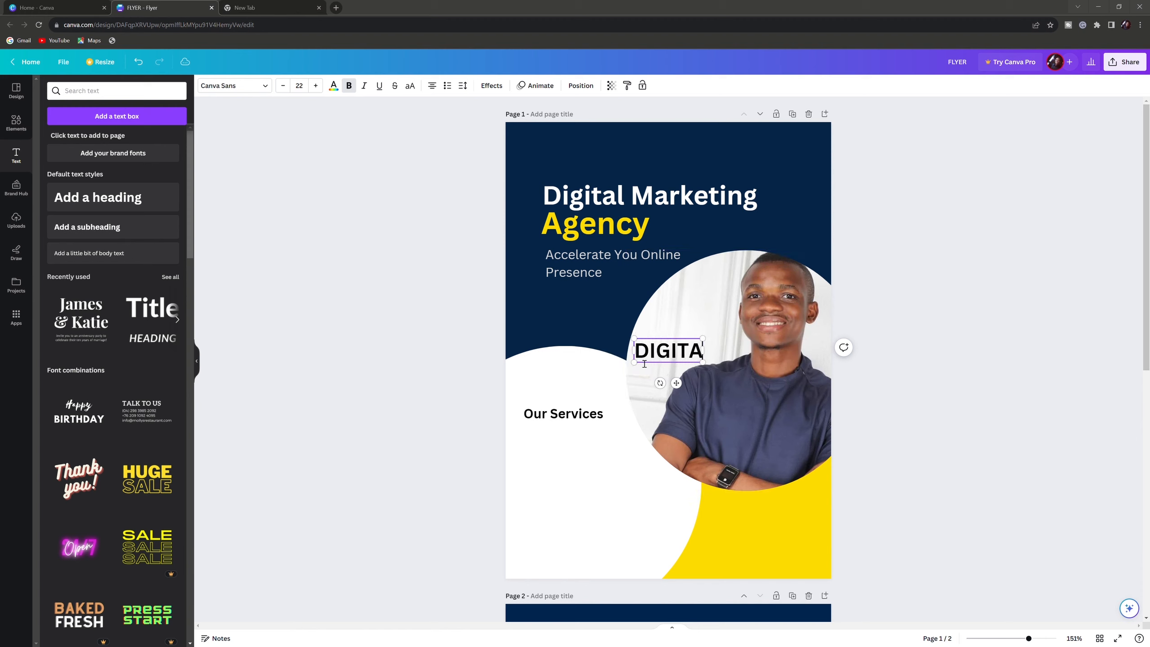
type("L MA")
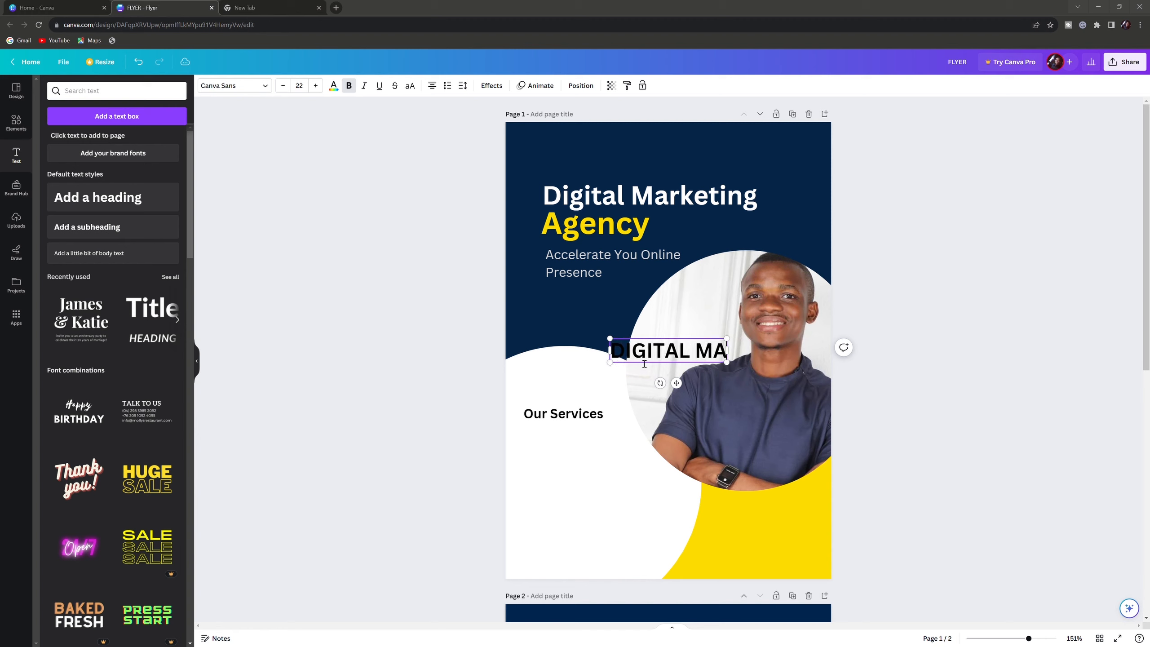
type("RKETING")
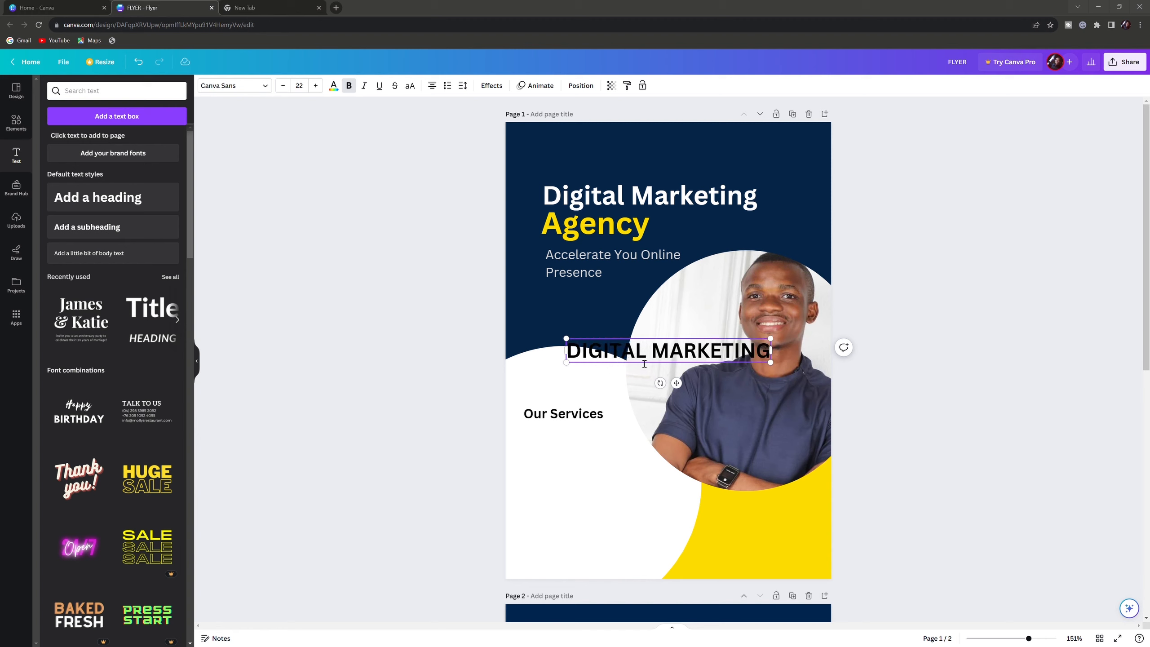
Reduce the "DIGITAL MARKETING" text on page 1 to font size 7
key("ctrl+a")
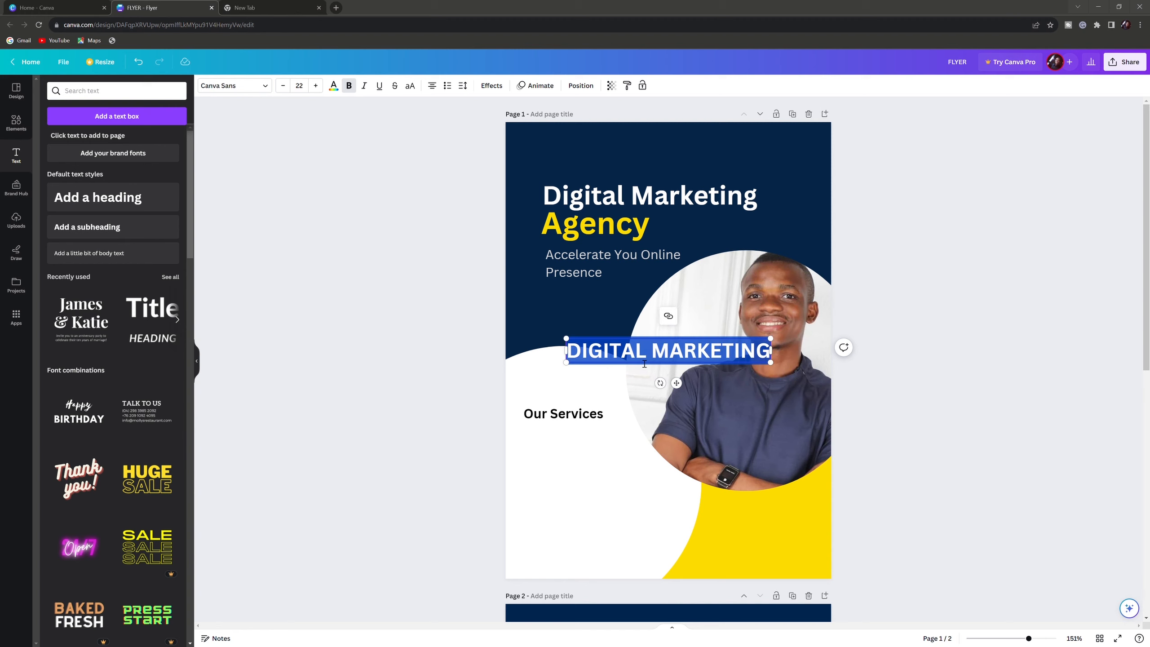
left_click(286, 87)
left_click(288, 89)
left_click(288, 89)
left_click(288, 89)
left_click(288, 89)
left_click(284, 87)
left_click(283, 86)
left_click(283, 87)
left_click(284, 86)
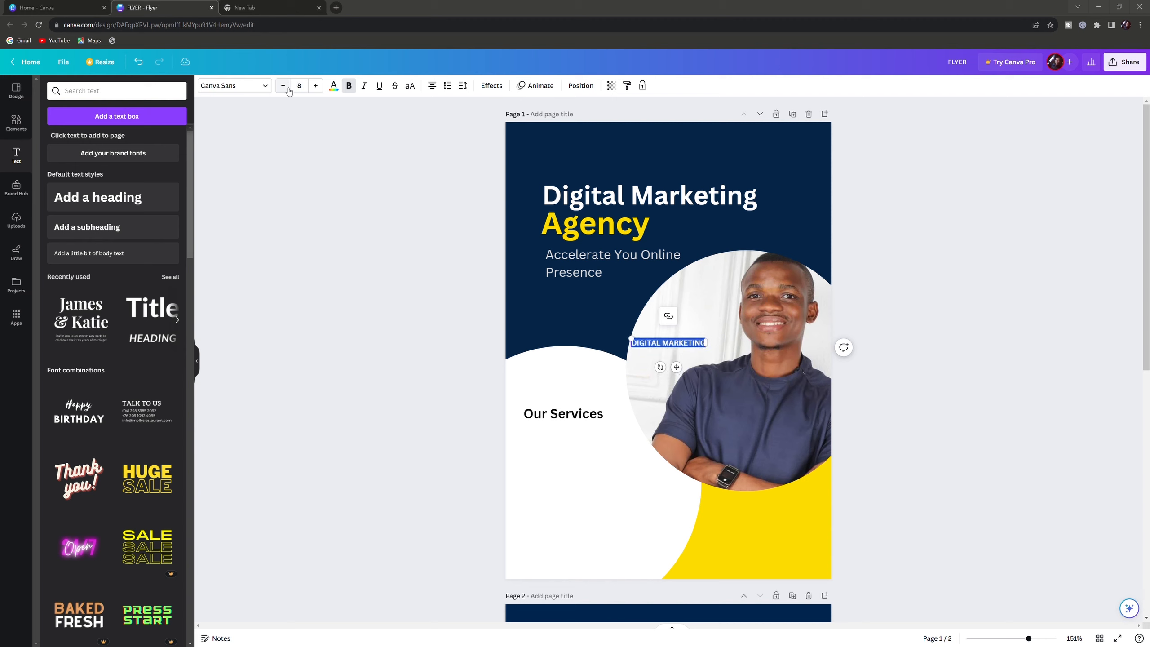
left_click(283, 87)
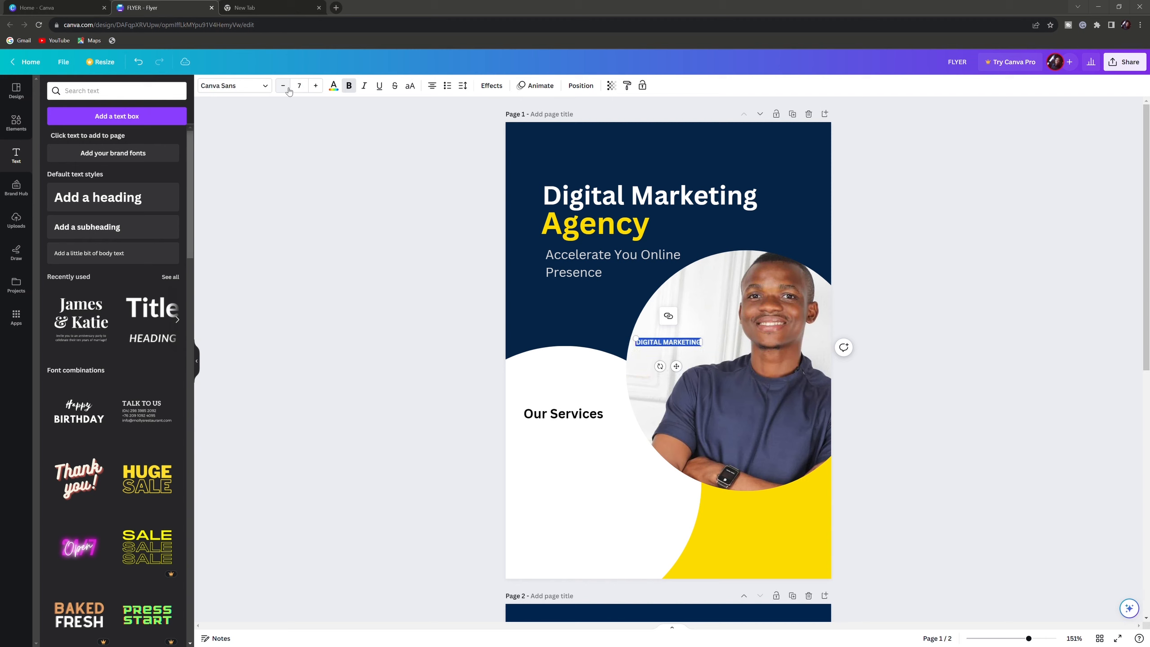
Move the small "DIGITAL MARKETING" text directly beneath the "Our Services" heading and compare its placement with the page 2 template
left_click(649, 343)
left_click_drag(680, 391, 569, 460)
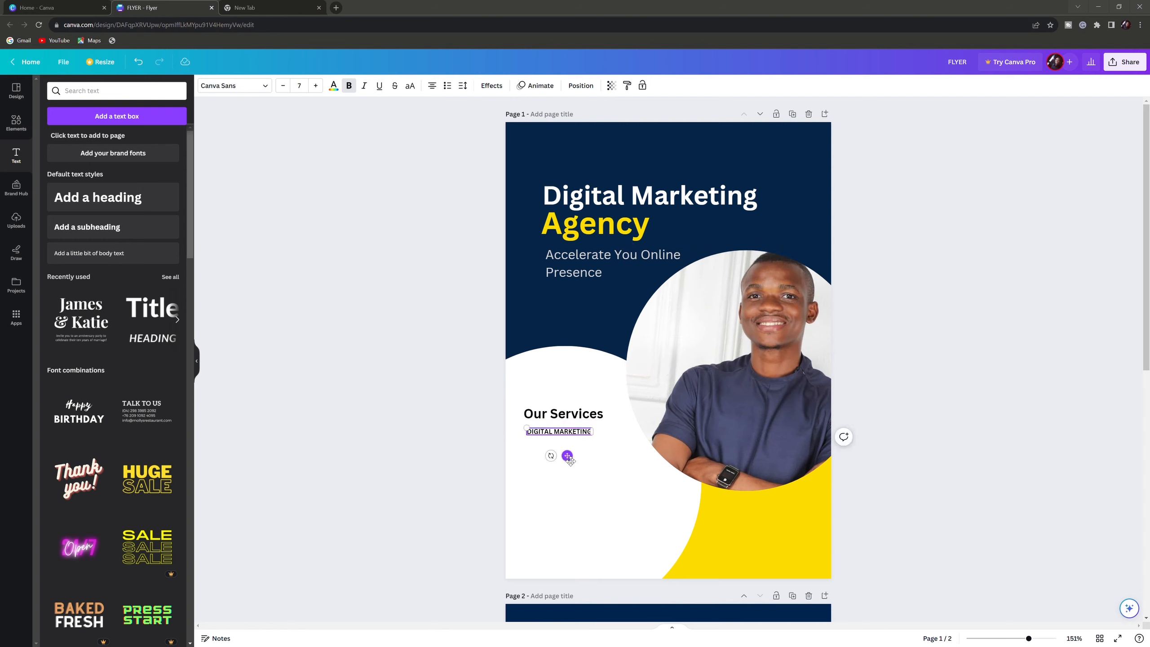
scroll(580, 527, "down", 9)
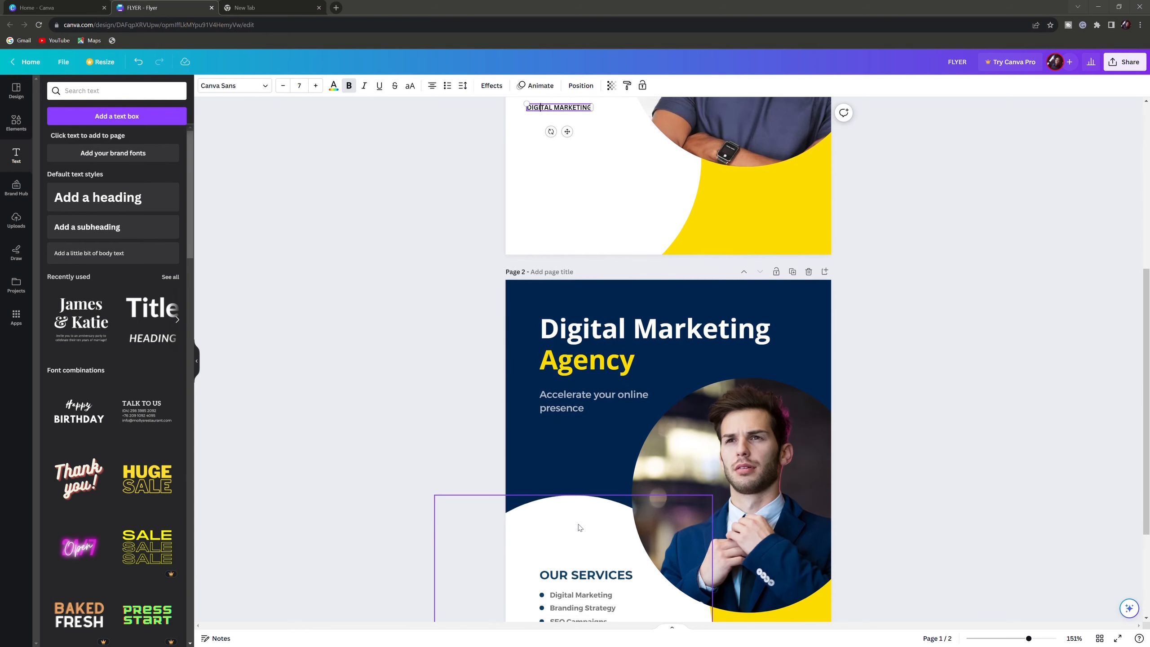
scroll(577, 517, "up", 9)
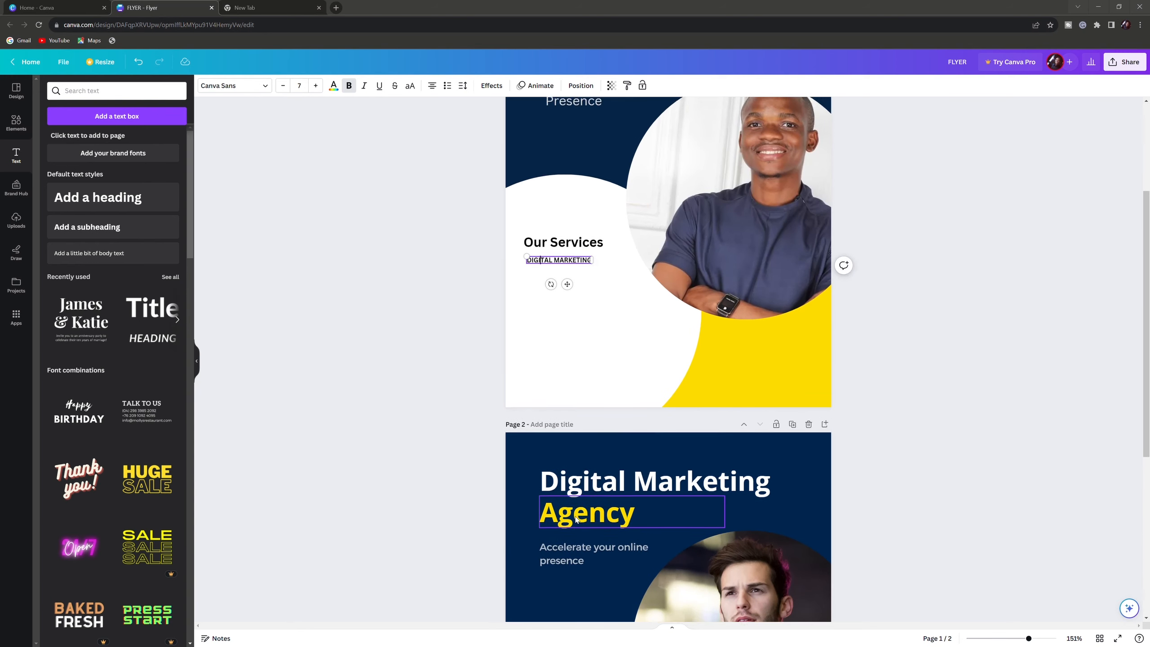
scroll(577, 513, "down", 4)
scroll(576, 512, "up", 3)
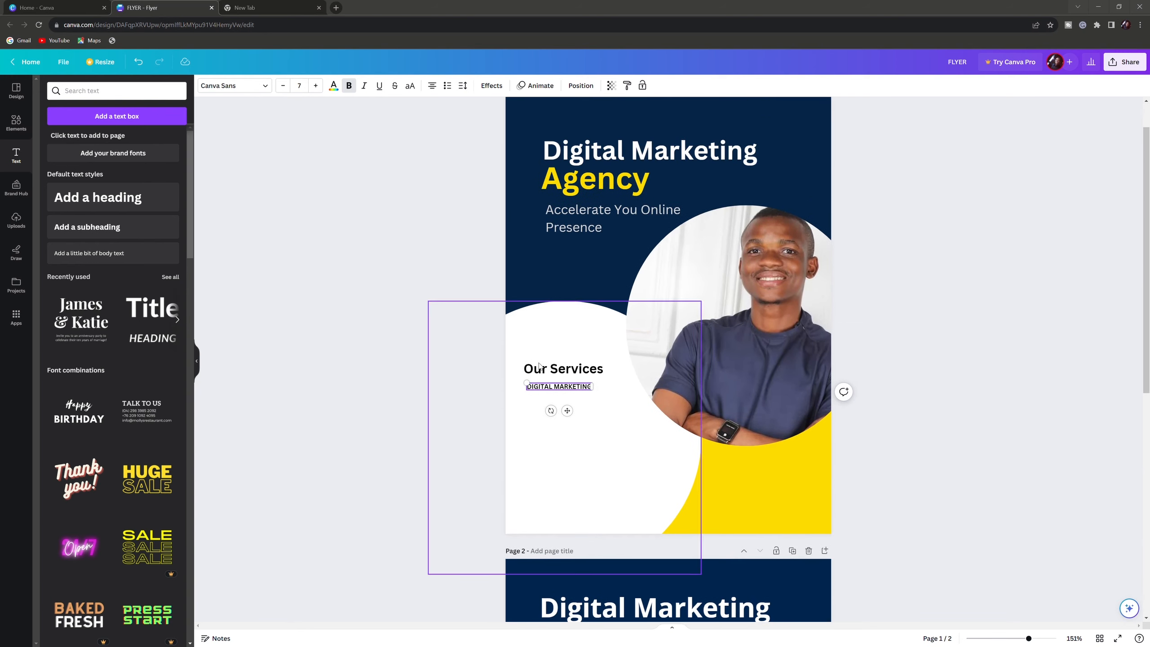
Replace the uppercase service text beneath the "Our Services" heading on page 1 with "Digital Marketing"
double_click(562, 390)
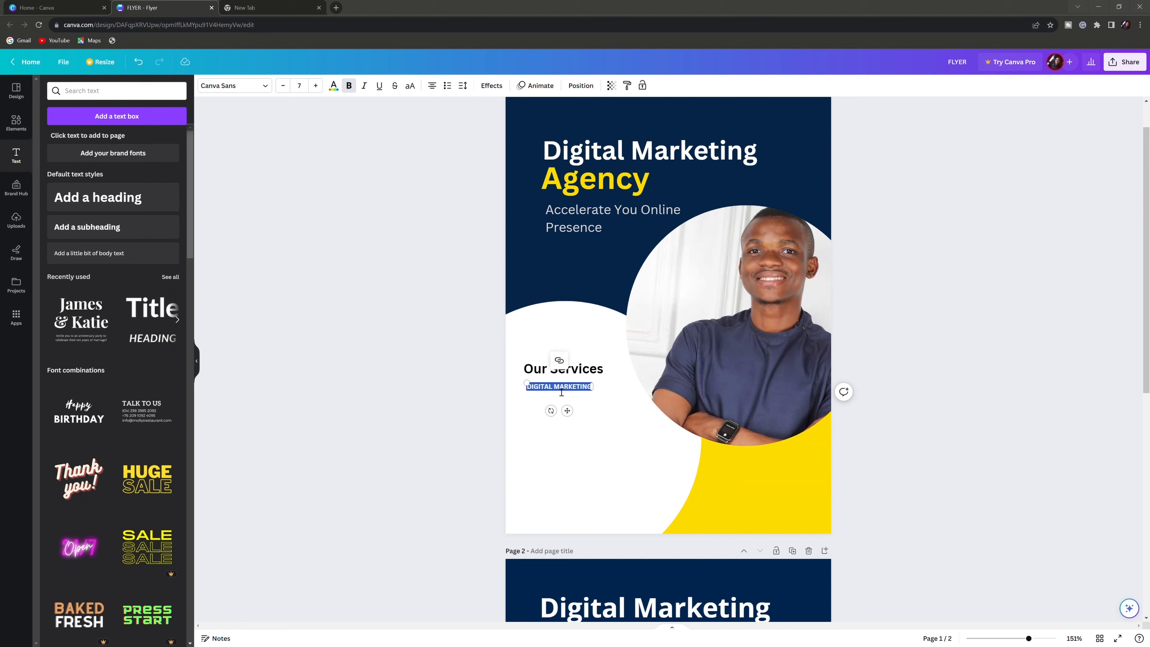
type("digital Marketing")
left_click(633, 427)
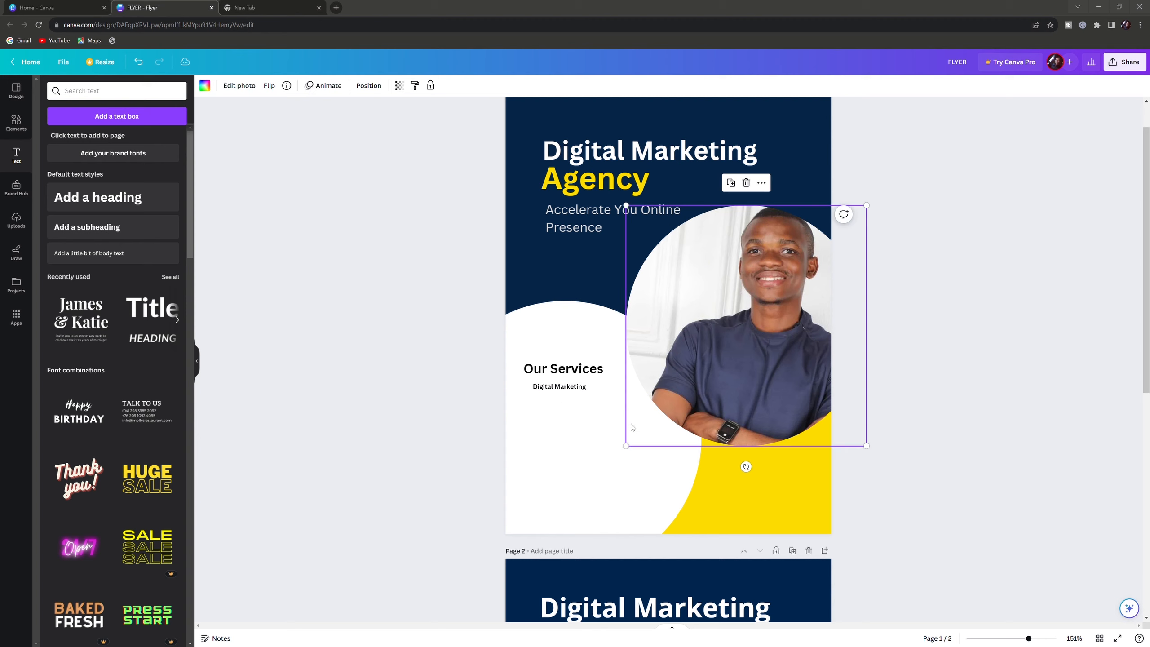
Duplicate the small "Digital Marketing" service text on page 1 three times
left_click(555, 390)
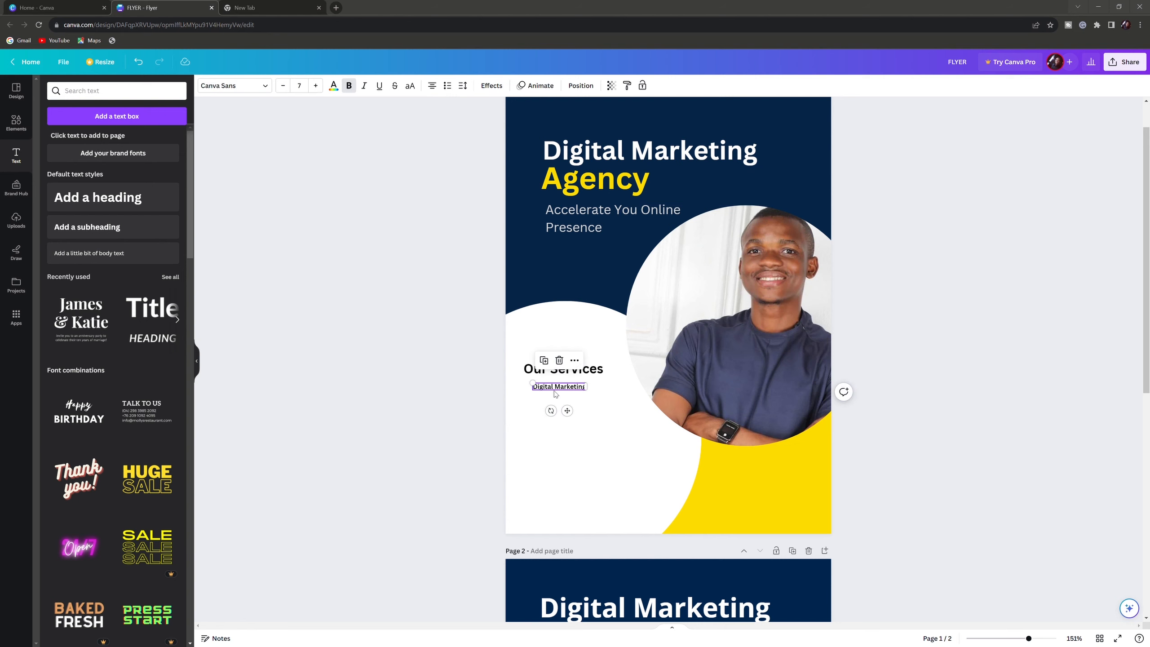
key("ctrl+d")
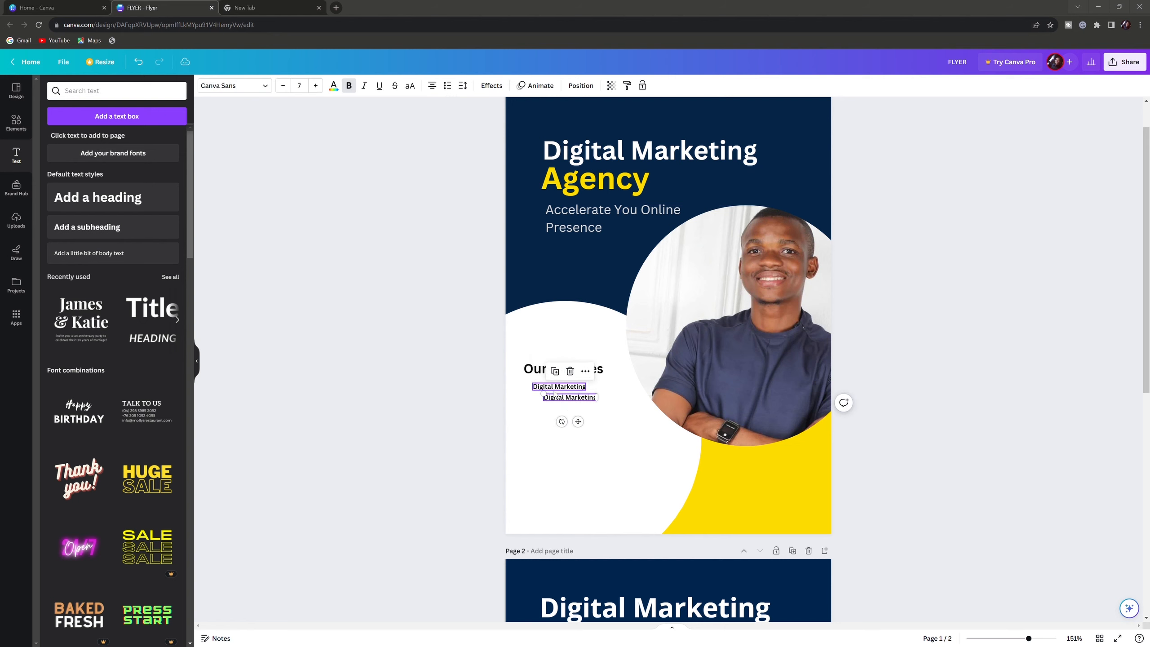
key("ctrl+d")
key("ctrl+d")
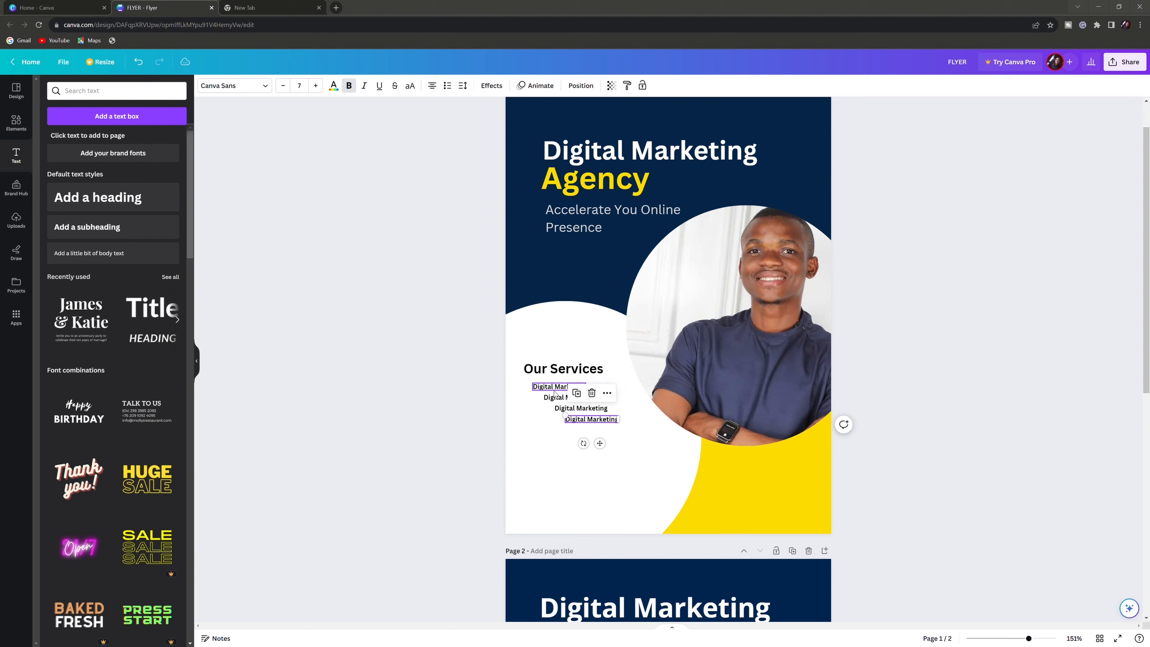
Stack the three service text copies in an aligned column below the original "Digital Marketing" line
left_click(557, 441)
left_click(554, 402)
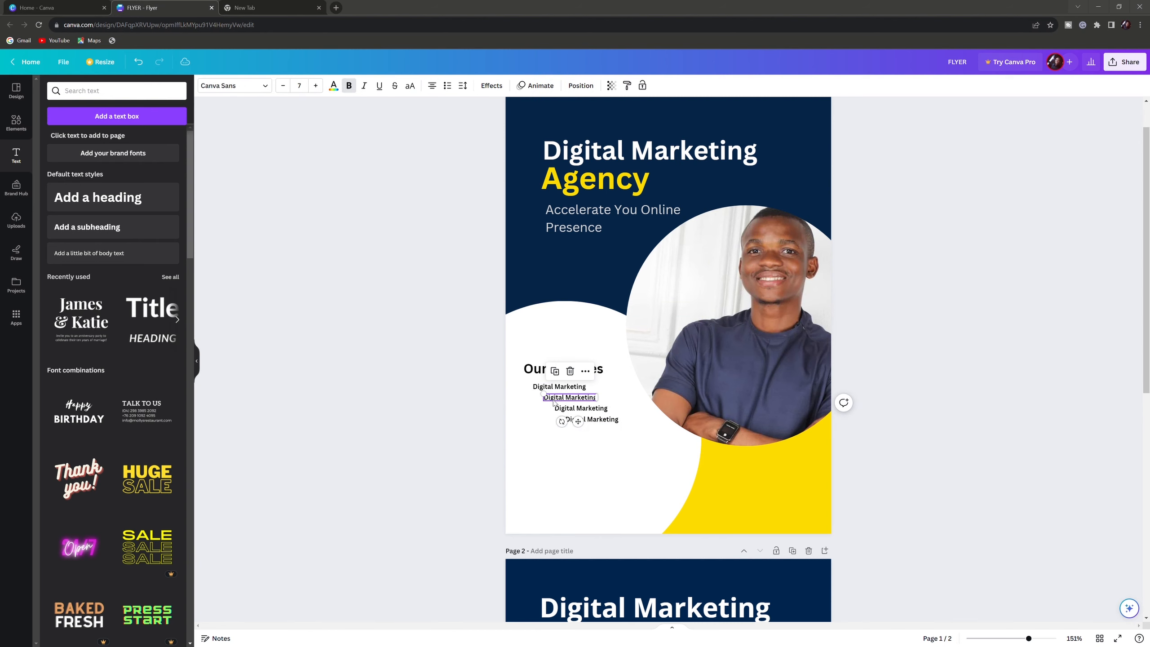
left_click_drag(555, 403, 543, 428)
left_click(565, 412)
left_click(575, 420)
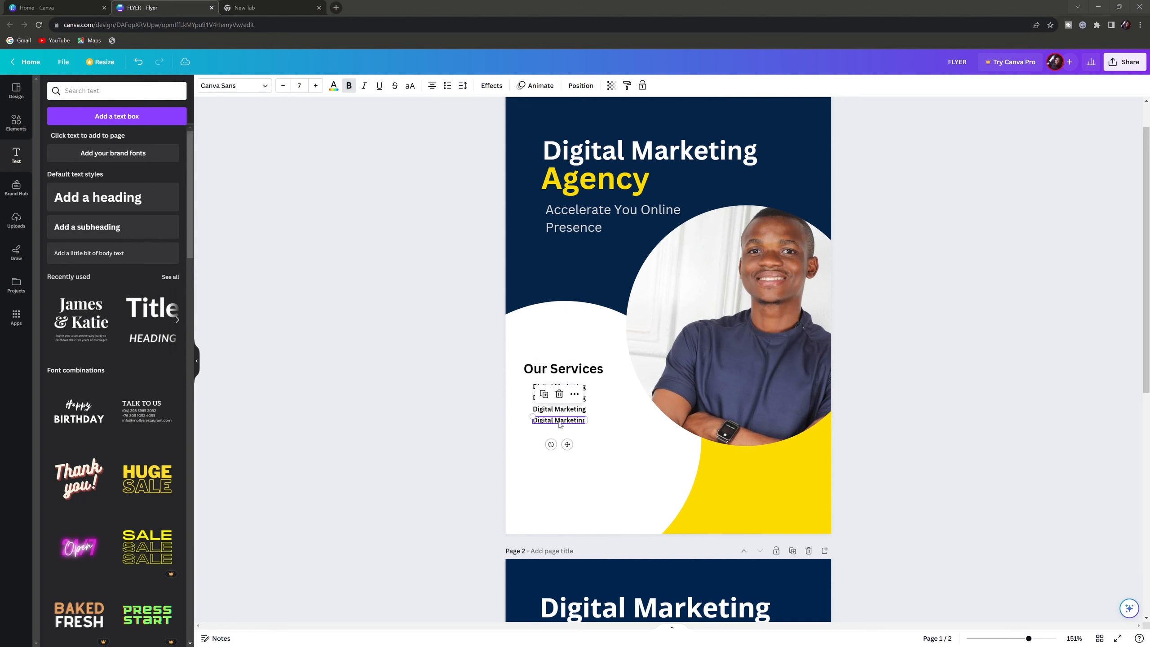
Change the second service line on page 1 to "Branding Strategy", following the page 2 template's list
scroll(612, 466, "down", 8)
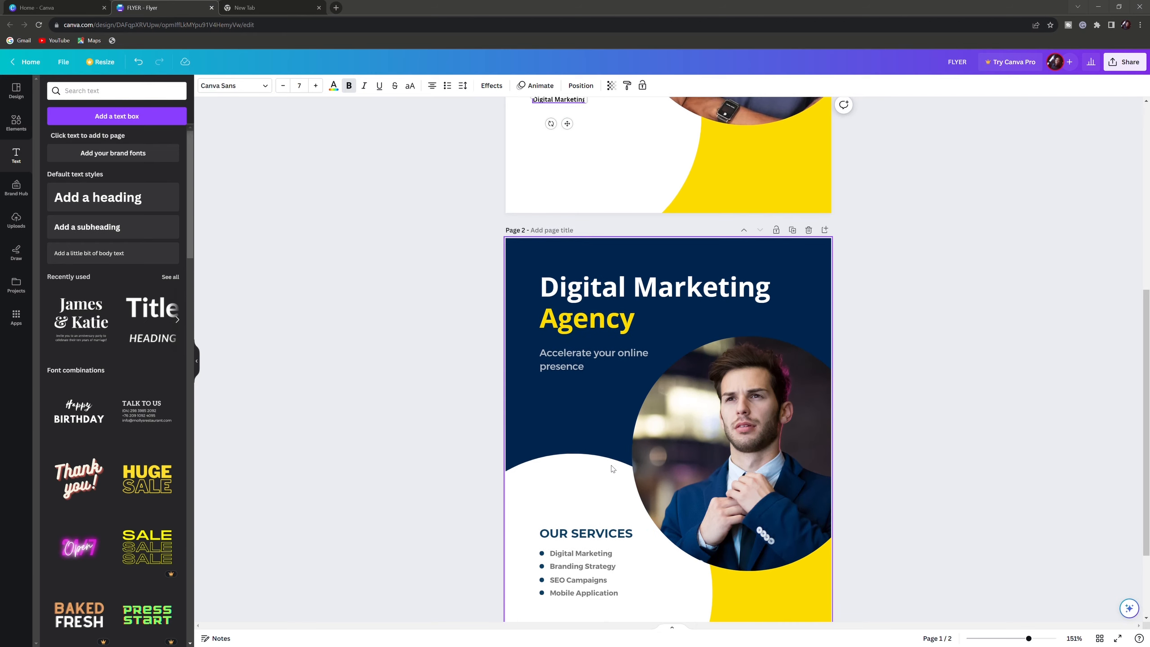
scroll(611, 466, "up", 7)
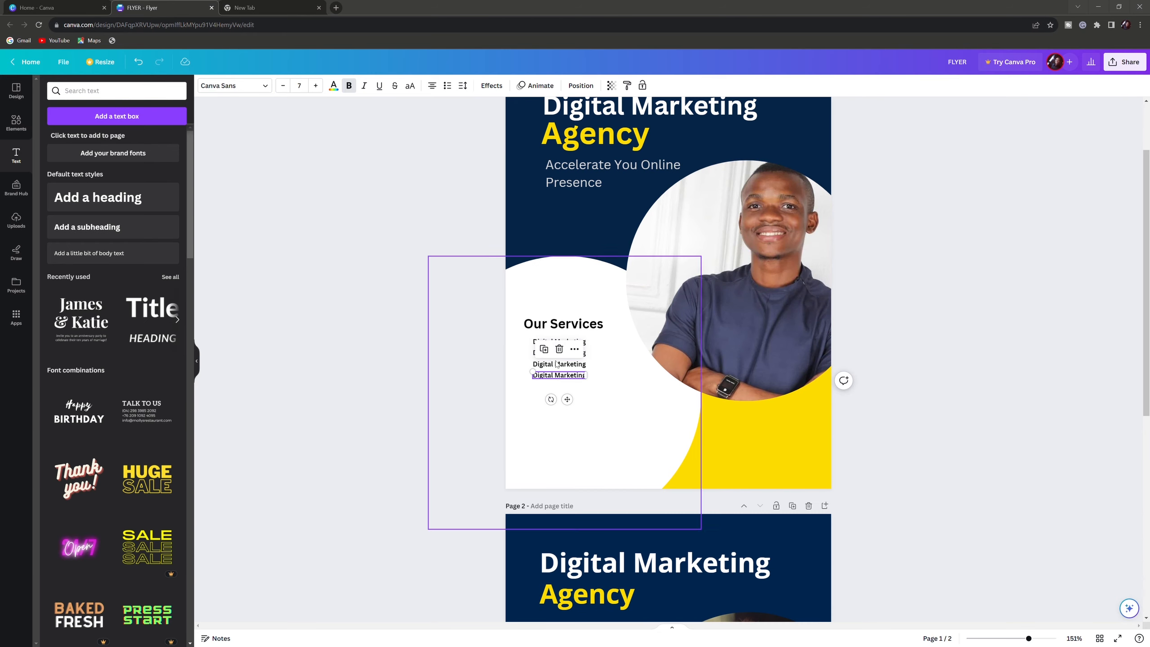
double_click(574, 353)
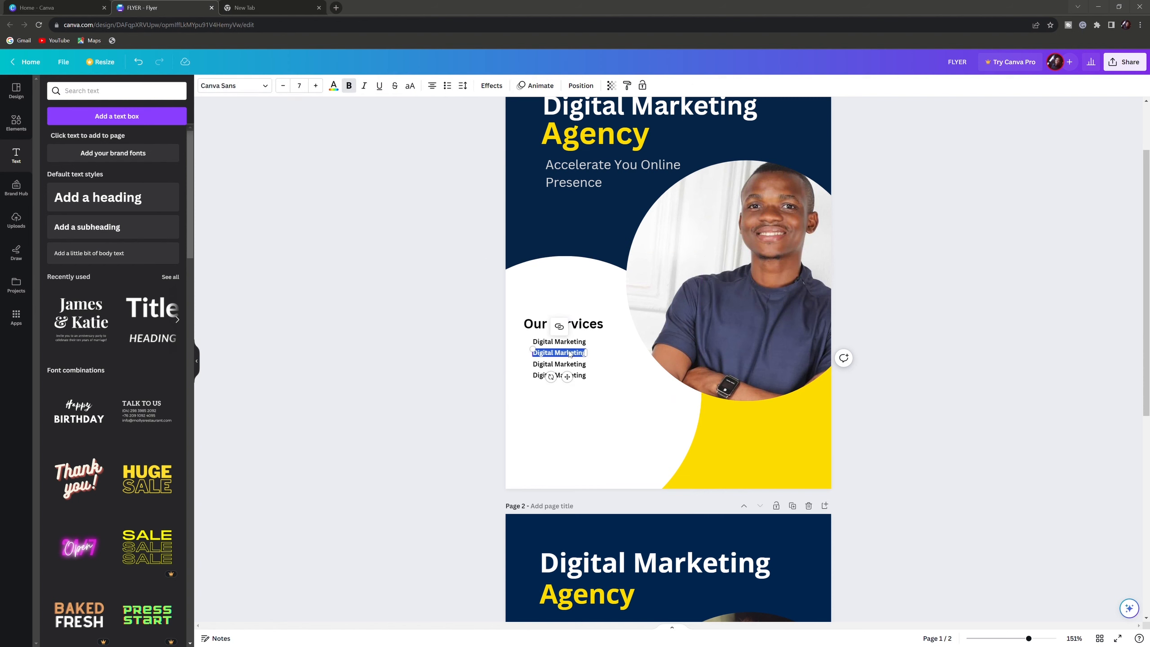
key("BackSpace")
type("Branding")
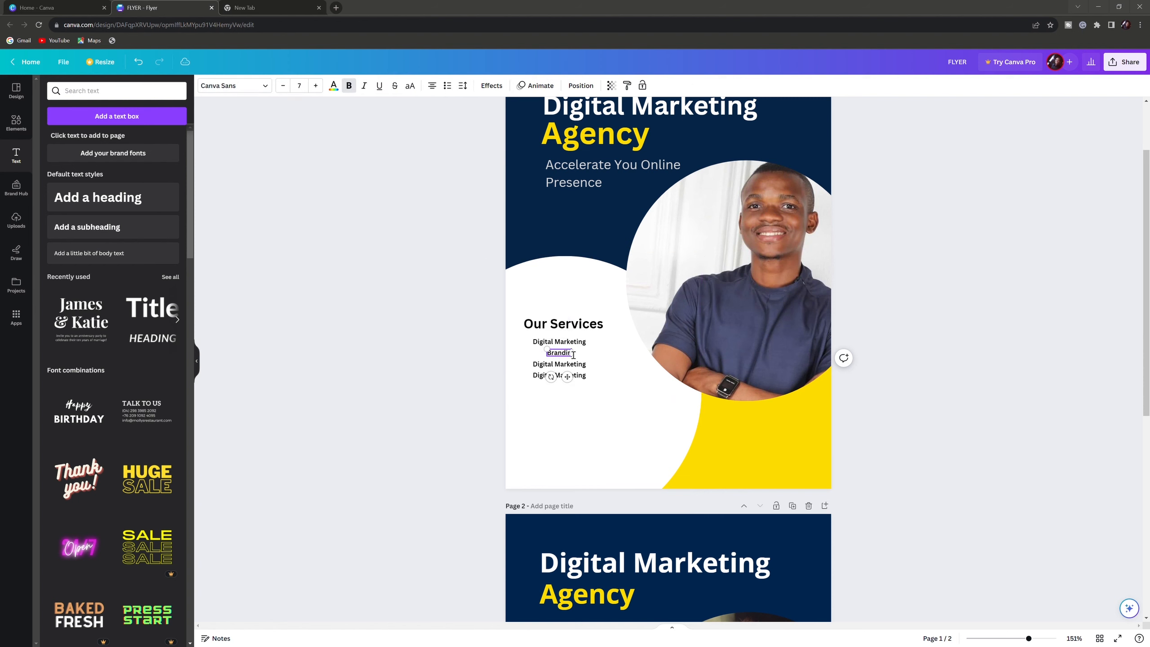
type(" Strategy")
Check the third service in the page 2 template and change page 1's third line to "SEO Campaign"
double_click(567, 367)
left_click(567, 366)
double_click(567, 366)
scroll(564, 367, "down", 7)
scroll(563, 367, "up", 7)
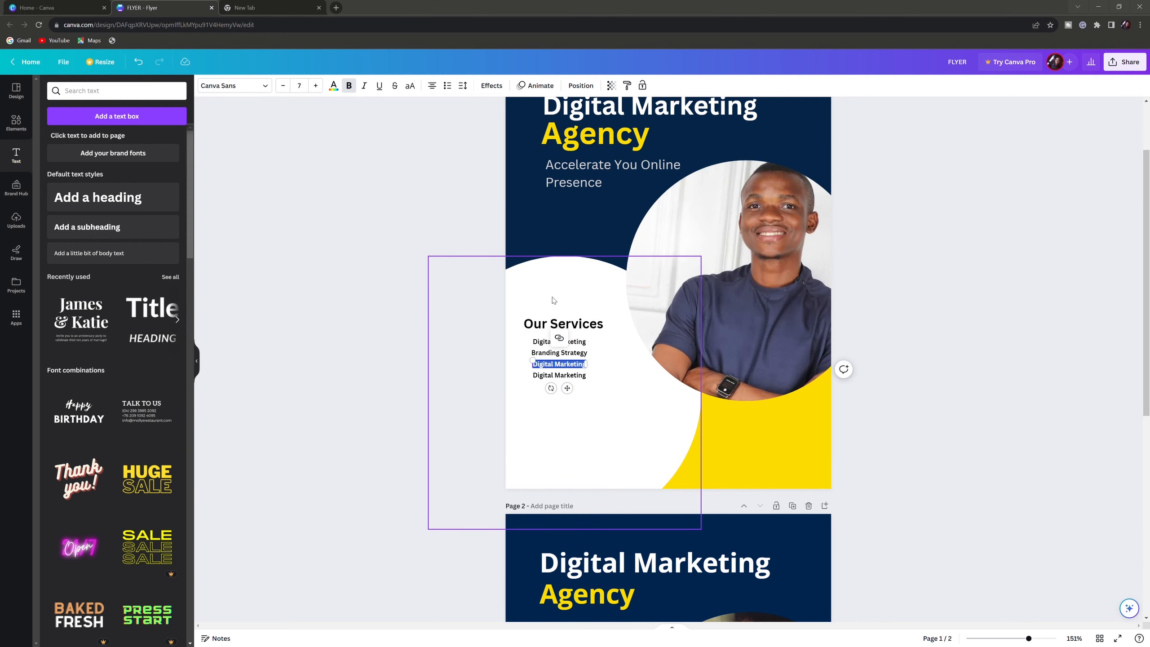
type("SEO Campaigne")
key("BackSpace")
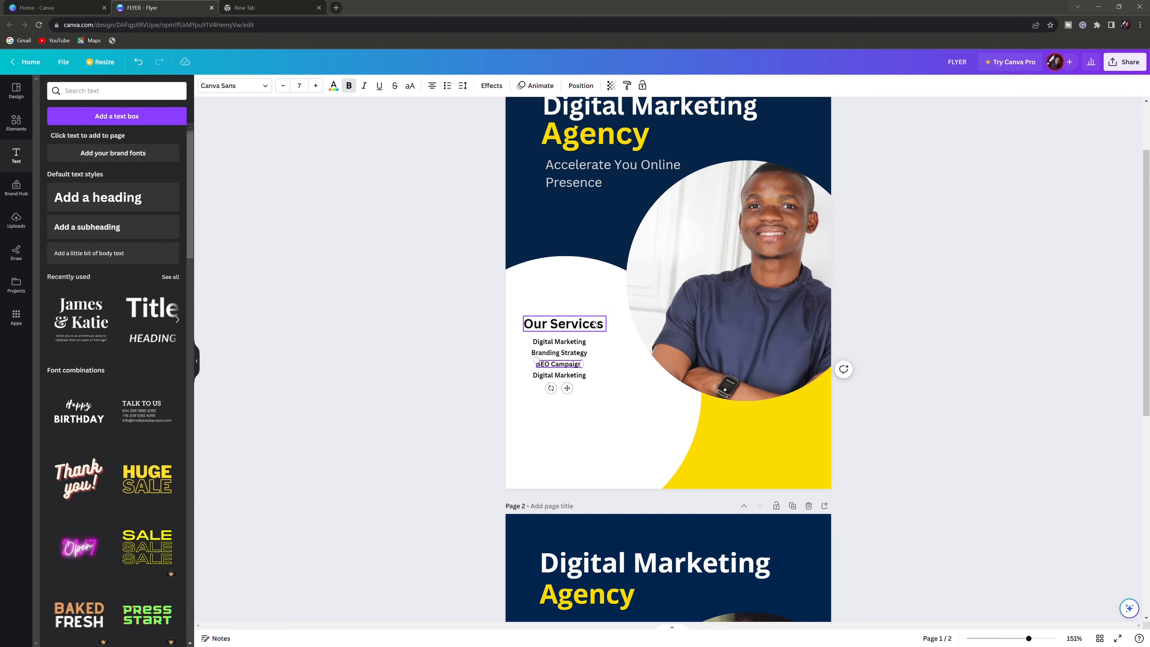
Change the fourth service line on page 1 to "mobile Application"
scroll(556, 380, "down", 8)
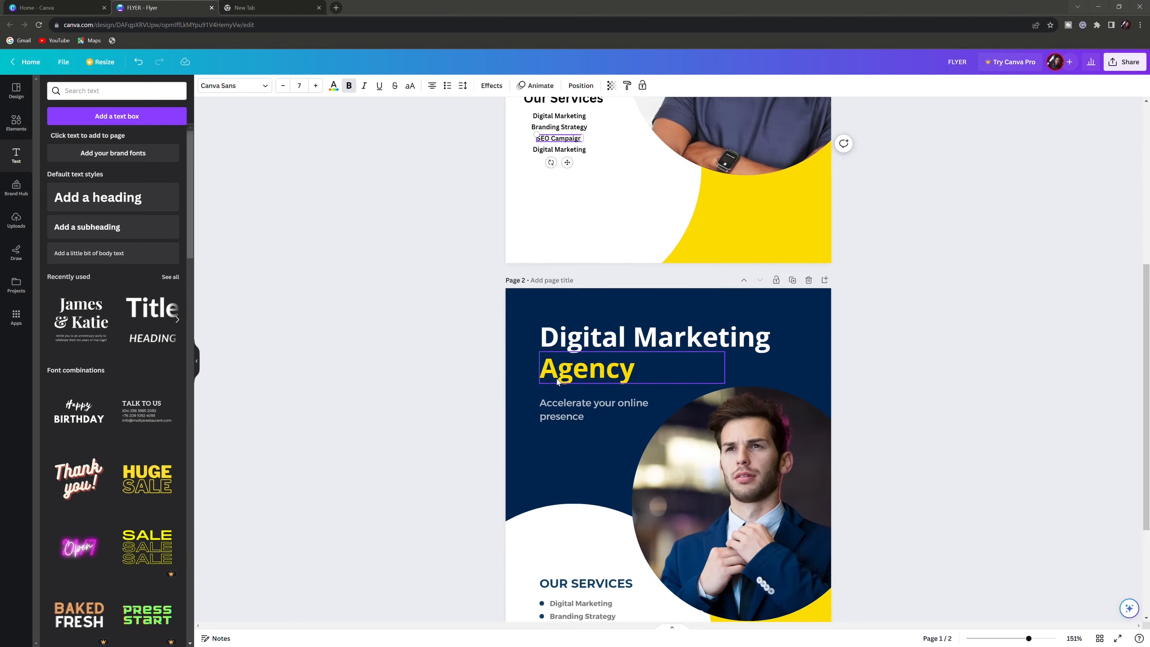
scroll(558, 382, "up", 5)
left_click(556, 241)
left_click(556, 243)
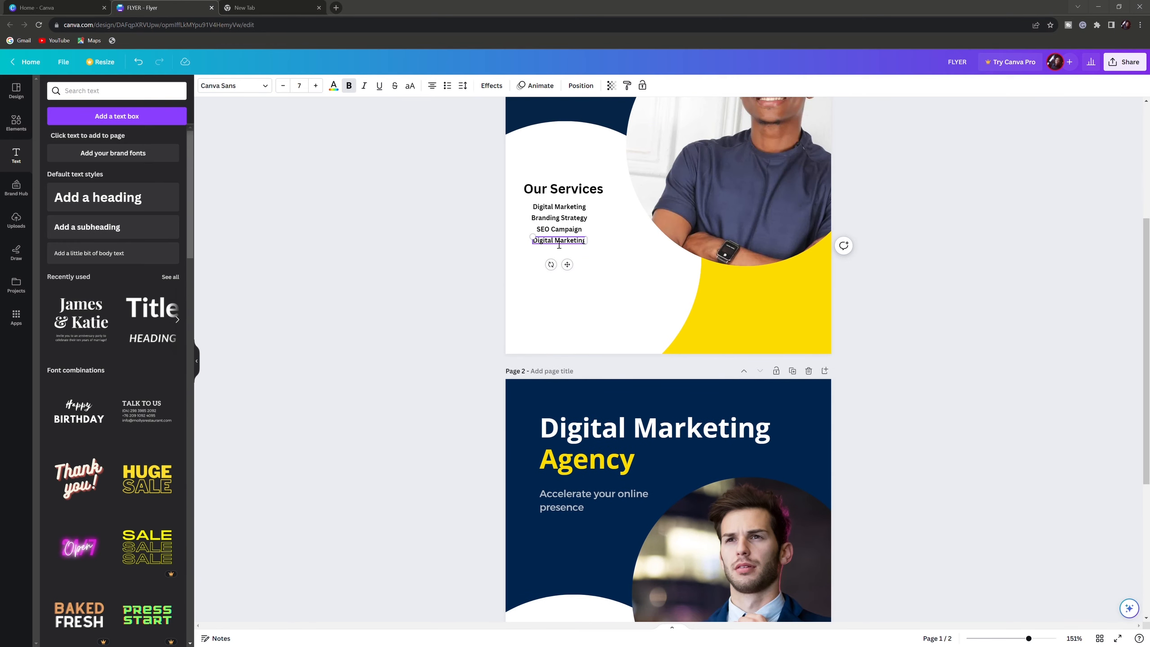
key("ctrl+a")
key("BackSpace")
type("mobile Application")
left_click(622, 265)
Line up the left edges of the service lines beneath the "Our Services" heading on page 1
left_click(557, 233)
left_click_drag(557, 233, 558, 233)
left_click(578, 222)
left_click(572, 209)
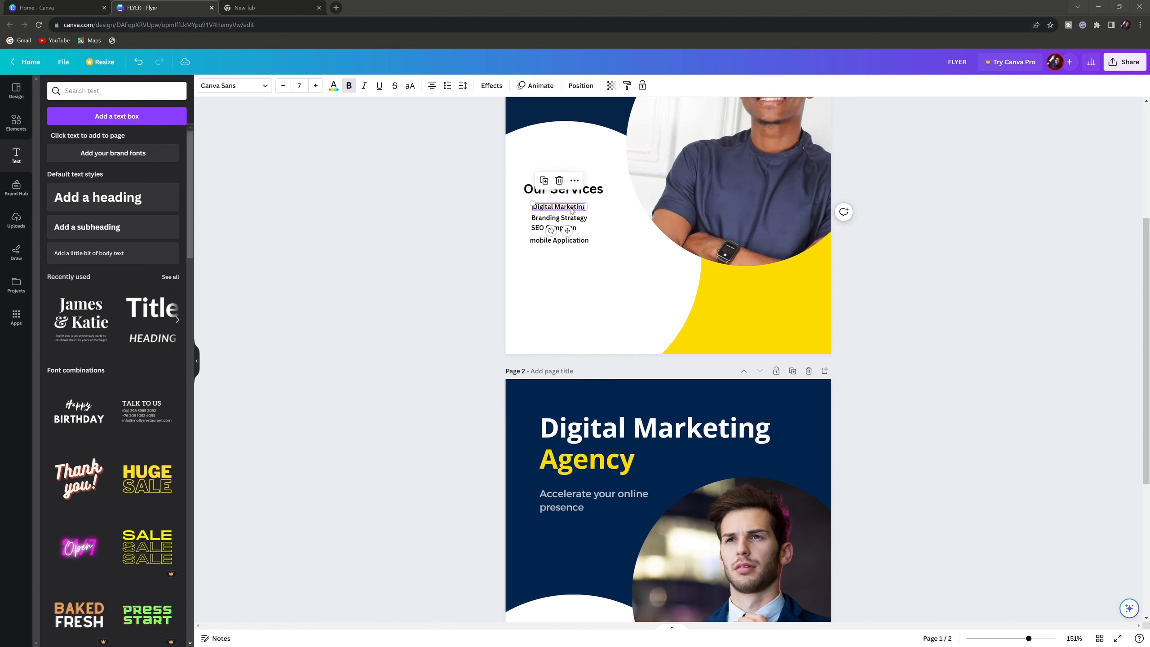
left_click(561, 243)
left_click(579, 278)
Check the template's list bullets, search the elements for "circle", and add the solid white circle graphic to page 1
scroll(588, 278, "up", 3)
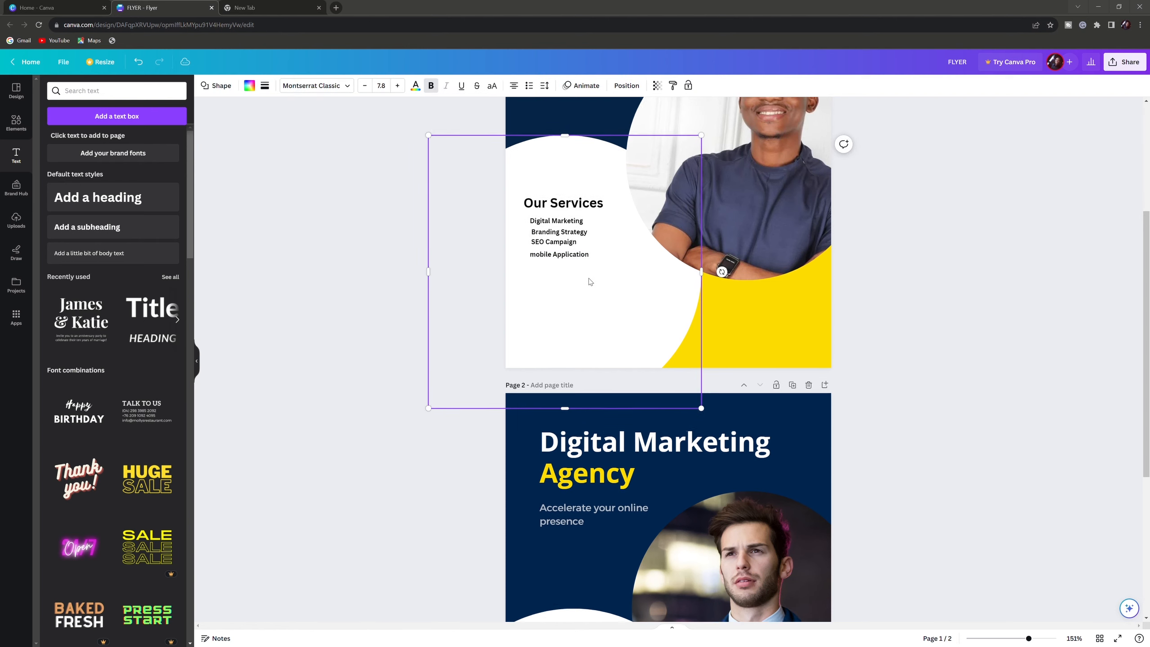
scroll(612, 403, "down", 2)
scroll(613, 403, "down", 5)
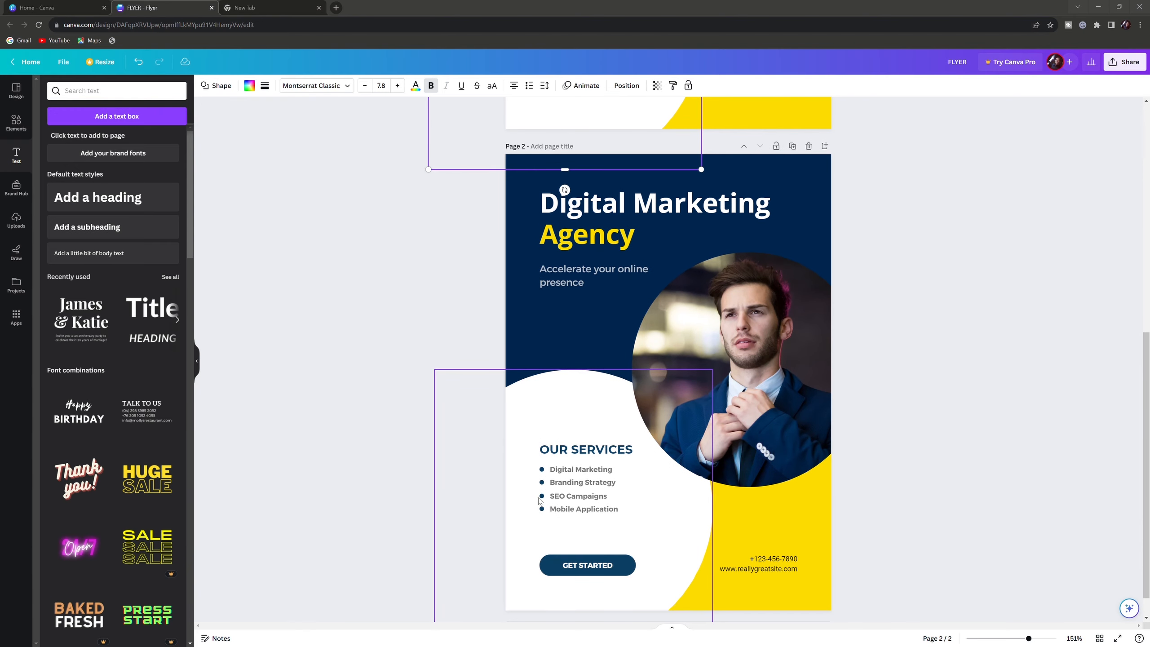
scroll(551, 300, "up", 7)
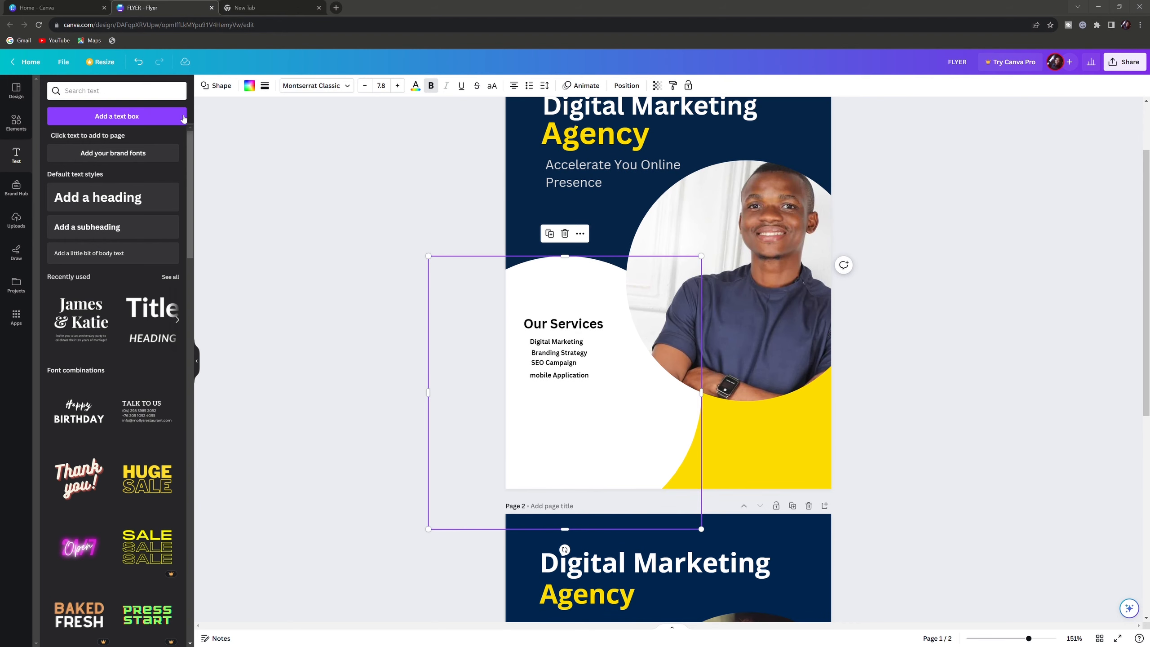
left_click(86, 94)
left_click(31, 100)
left_click(17, 122)
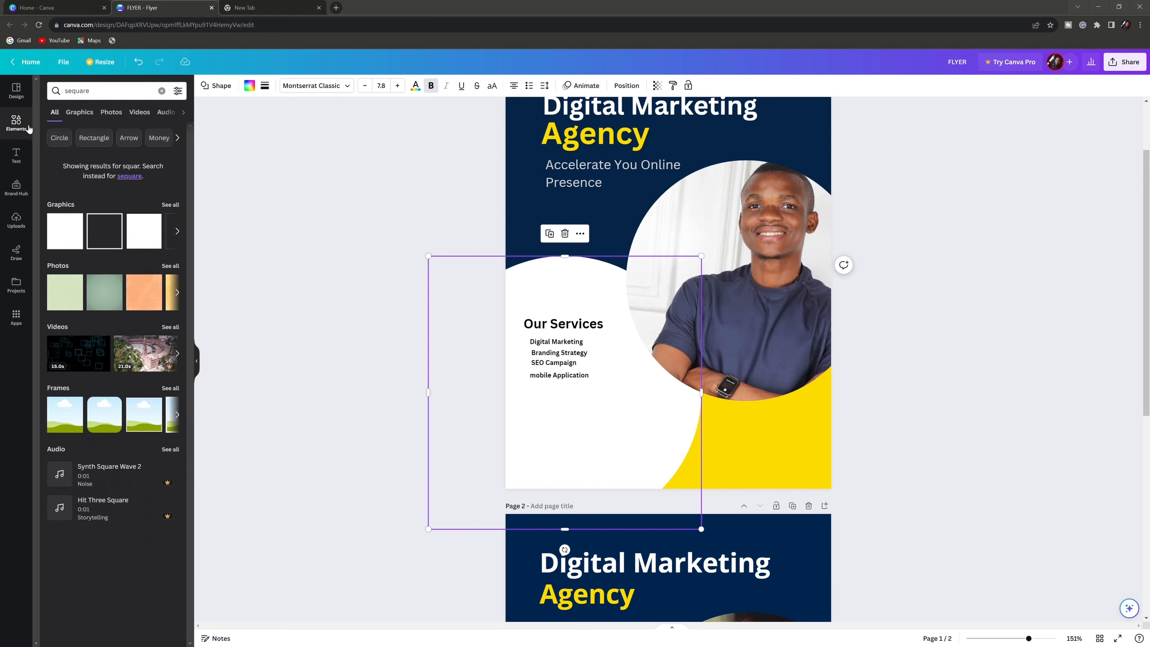
left_click(29, 129)
left_click(95, 92)
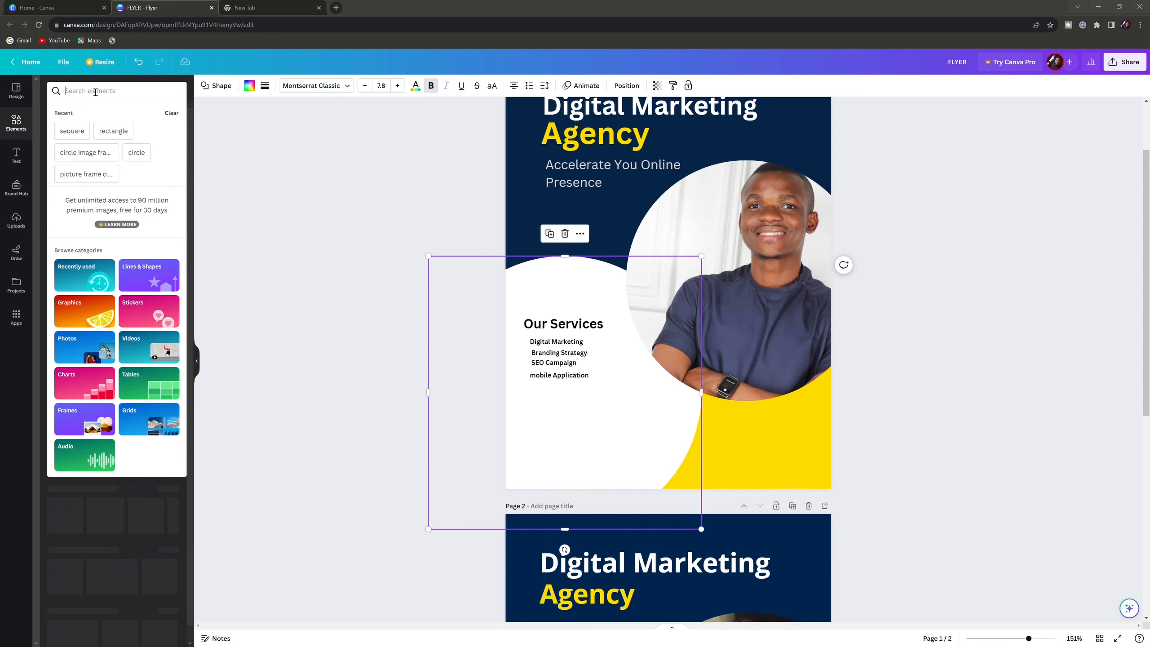
type("circle")
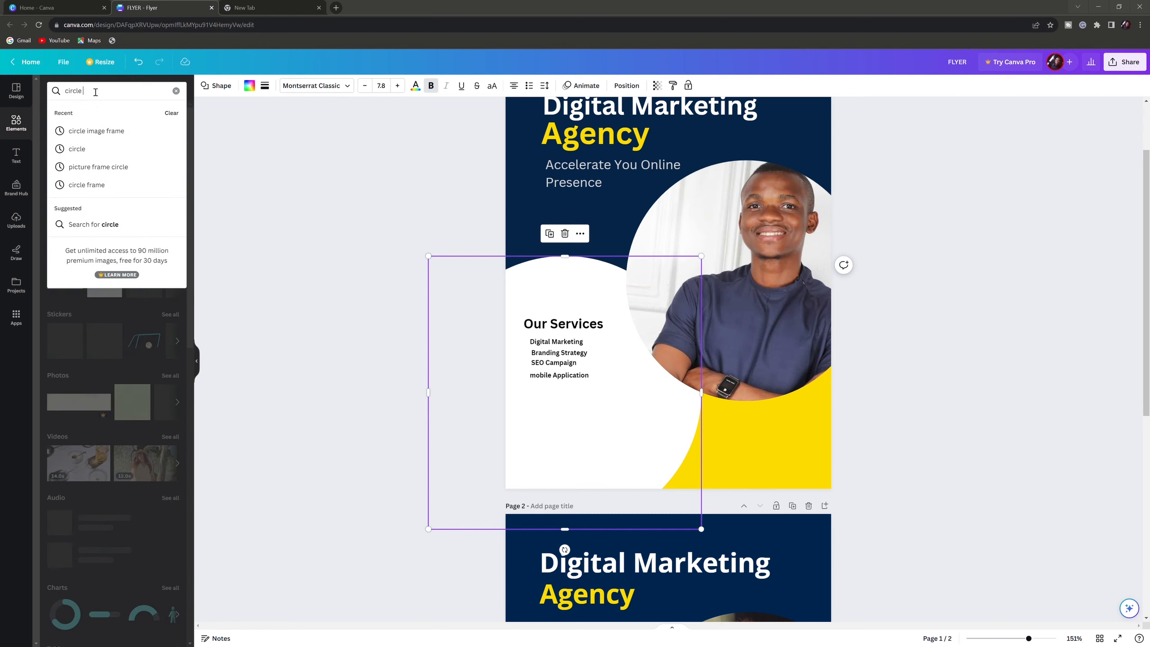
key("Return")
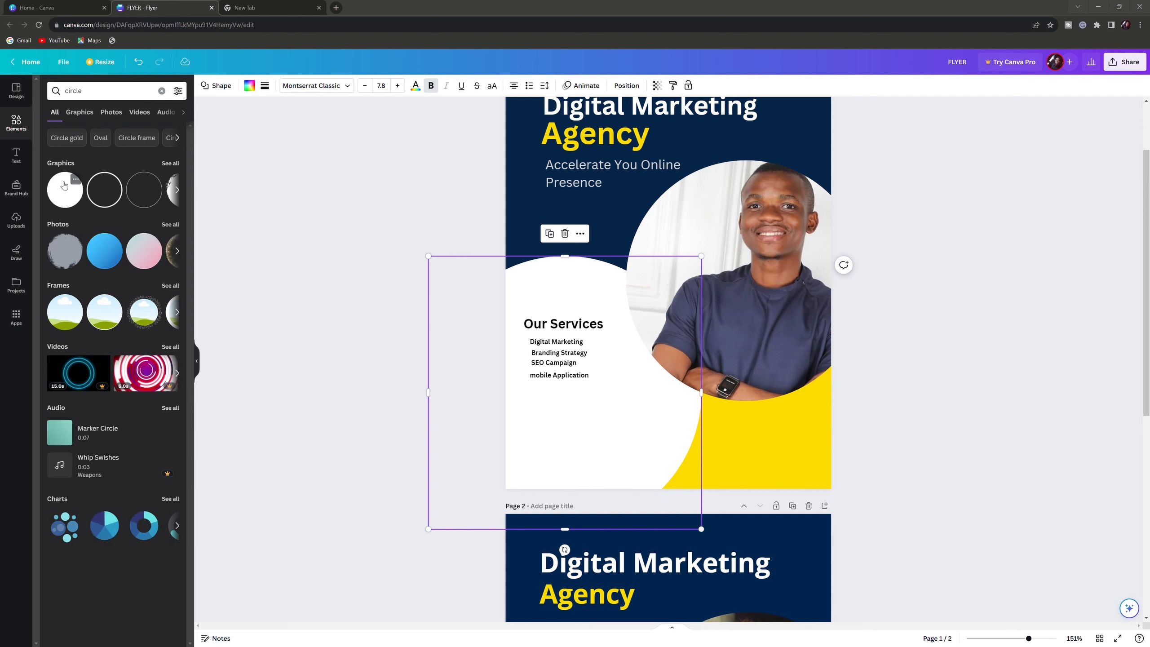
left_click(64, 185)
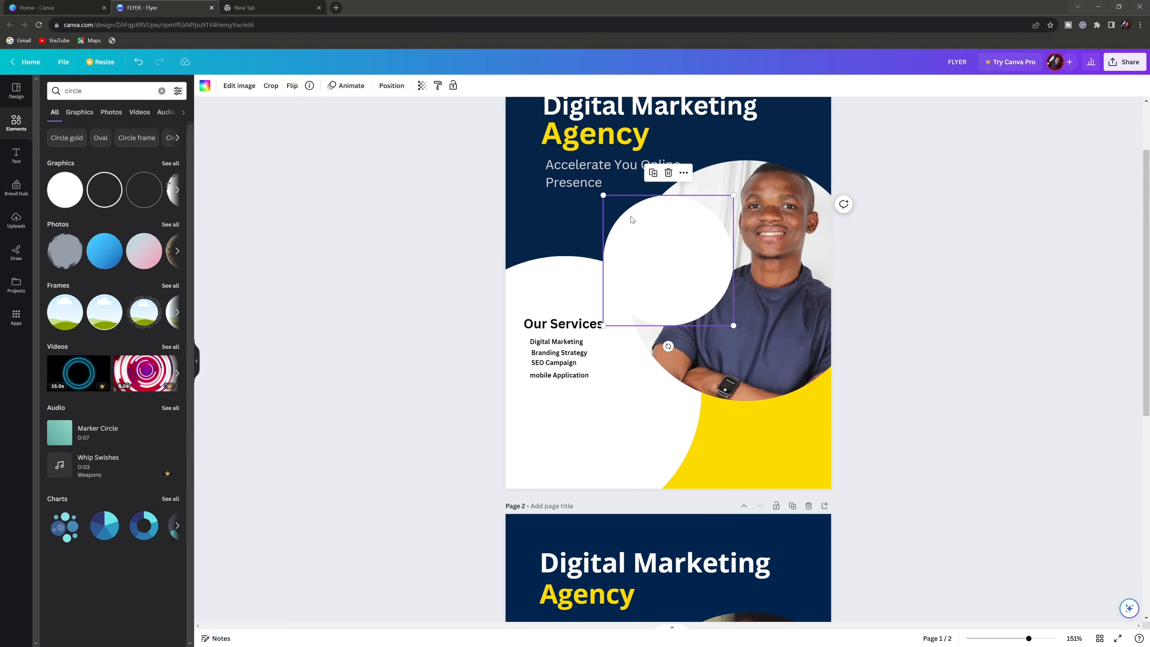
Color the new circle dark navy and shrink it into a small bullet placed just left of "Digital Marketing"
left_click(211, 87)
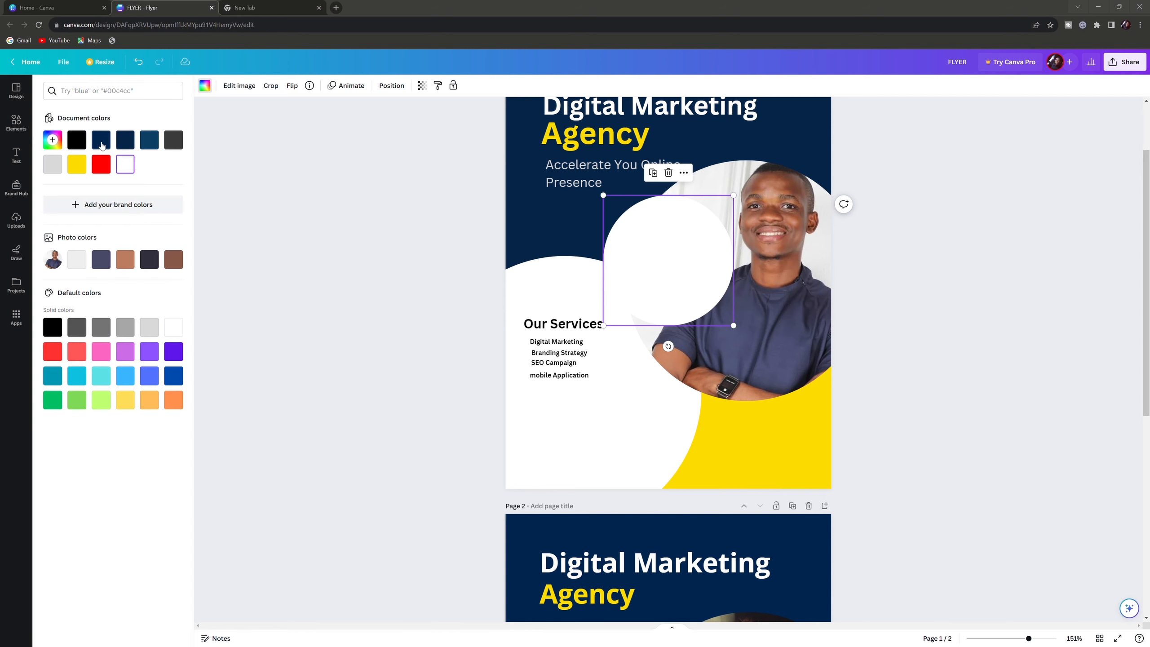
left_click(128, 142)
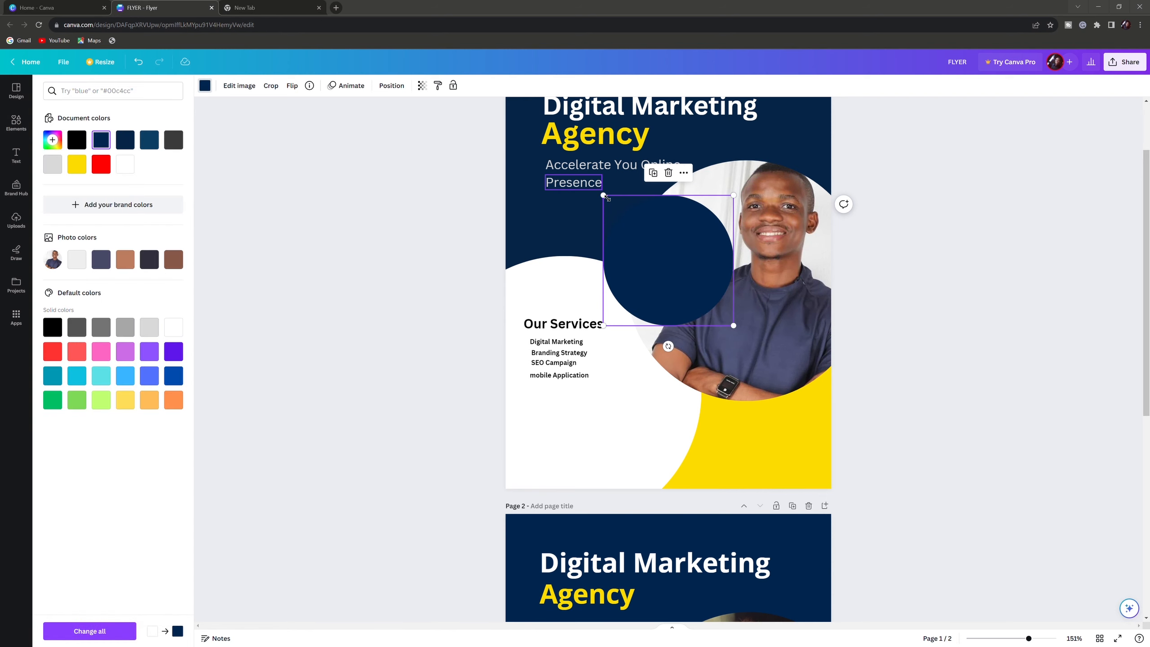
left_click_drag(603, 196, 526, 343)
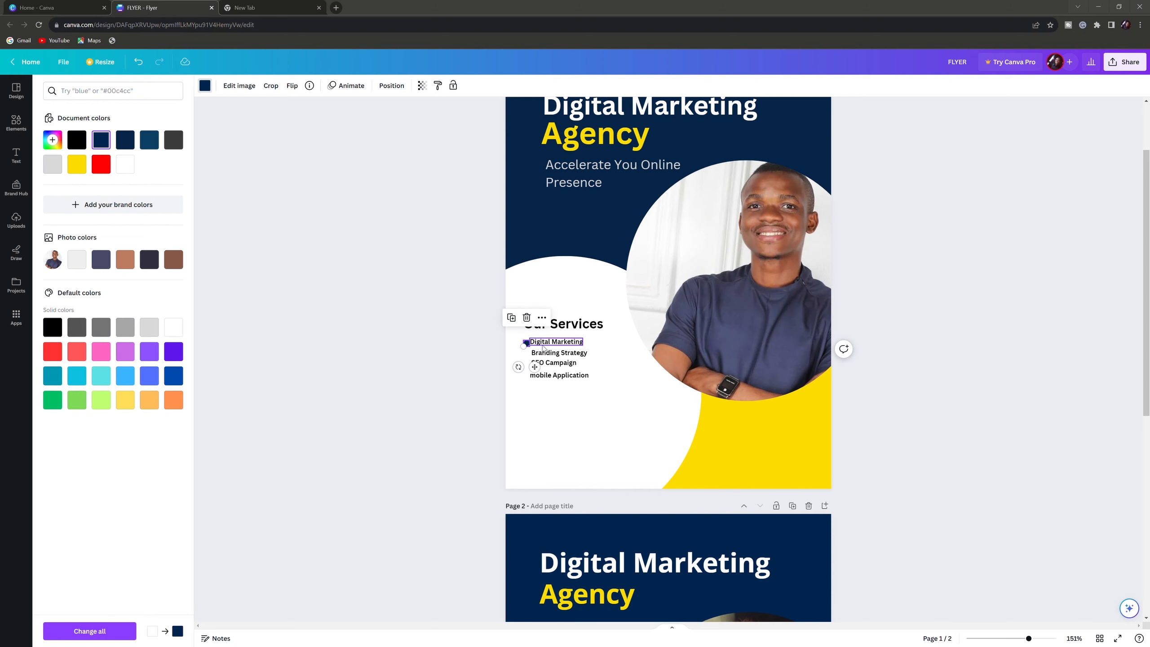
scroll(544, 348, "up", 3)
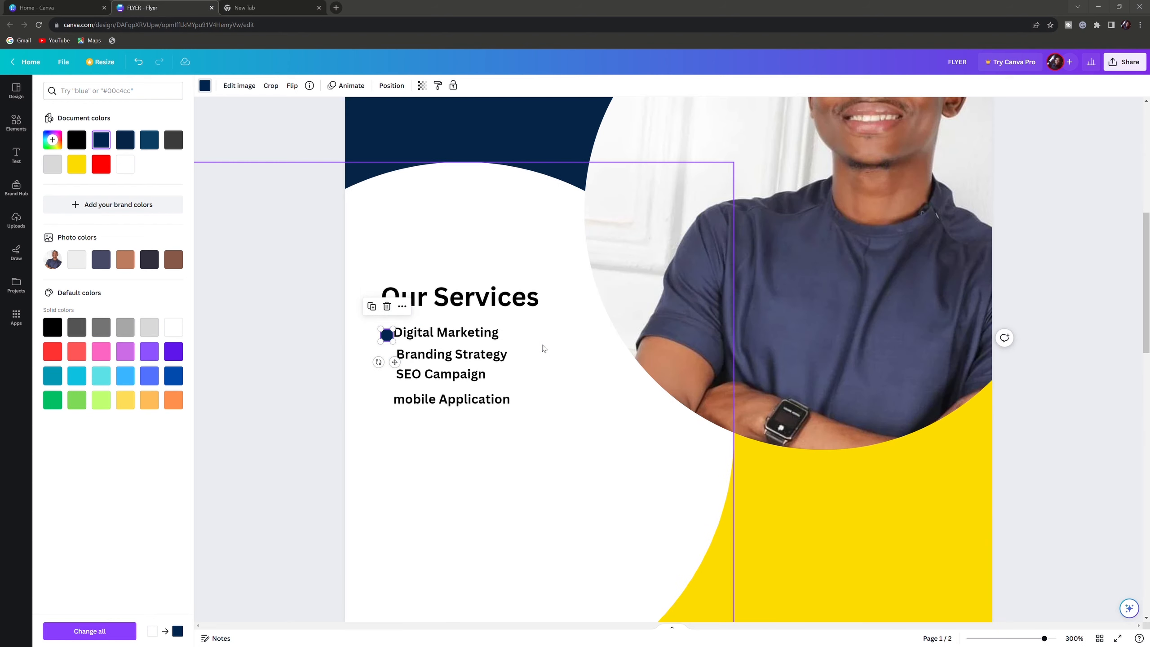
key("ctrl+plus")
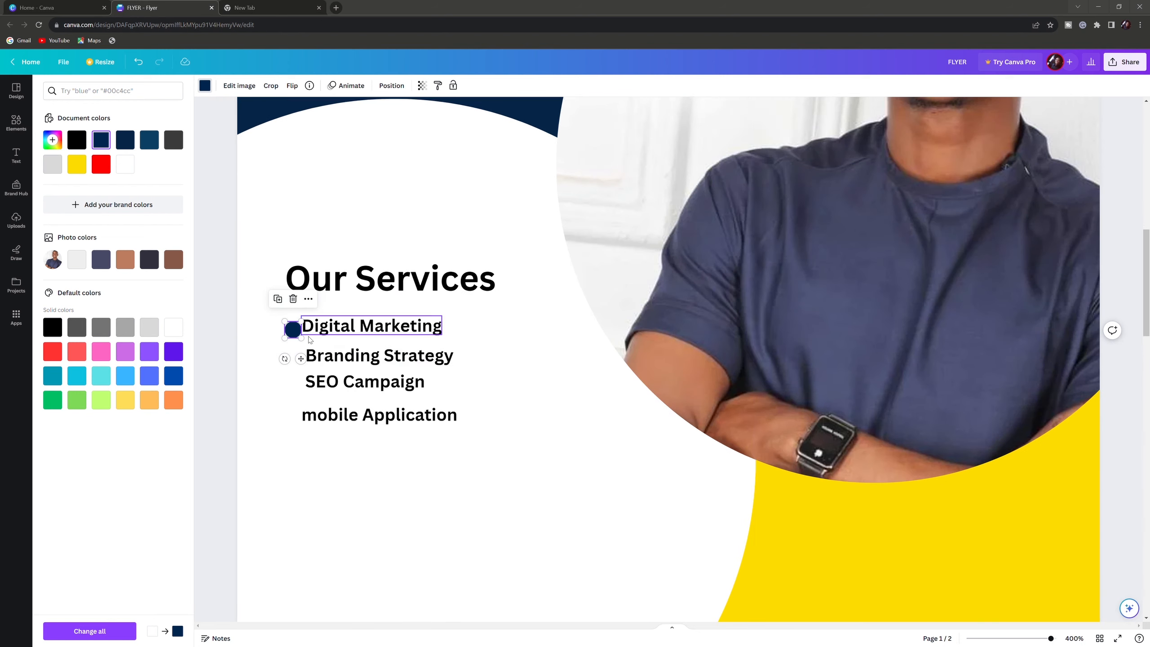
left_click_drag(305, 344, 290, 338)
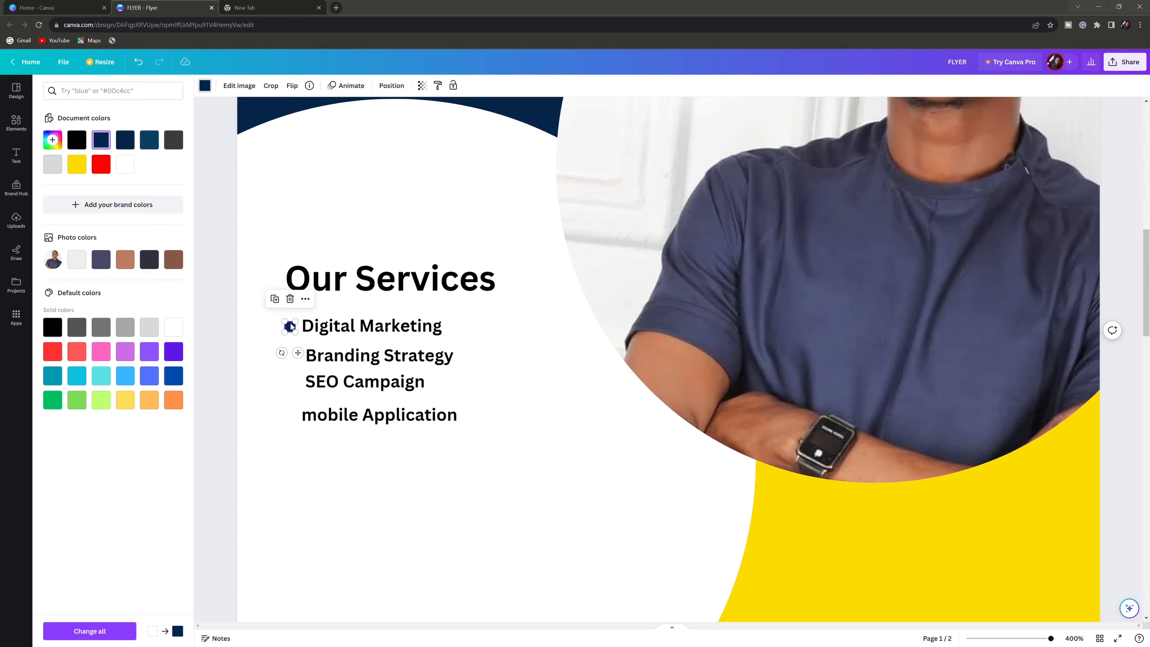
key("ctrl+p")
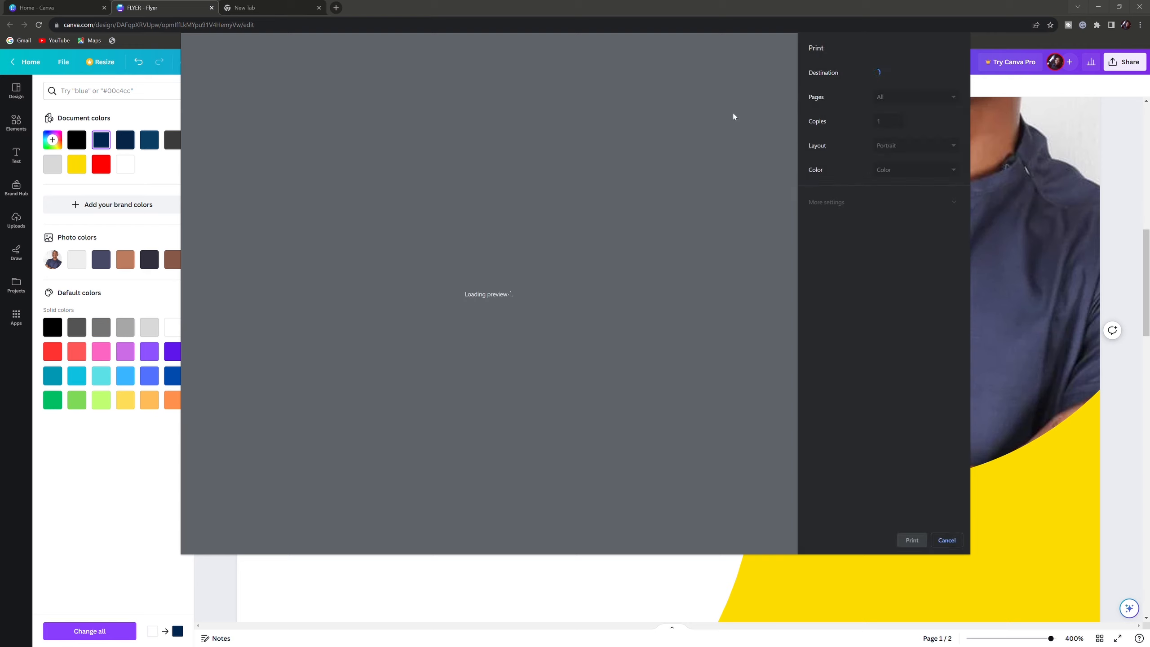
left_click(951, 544)
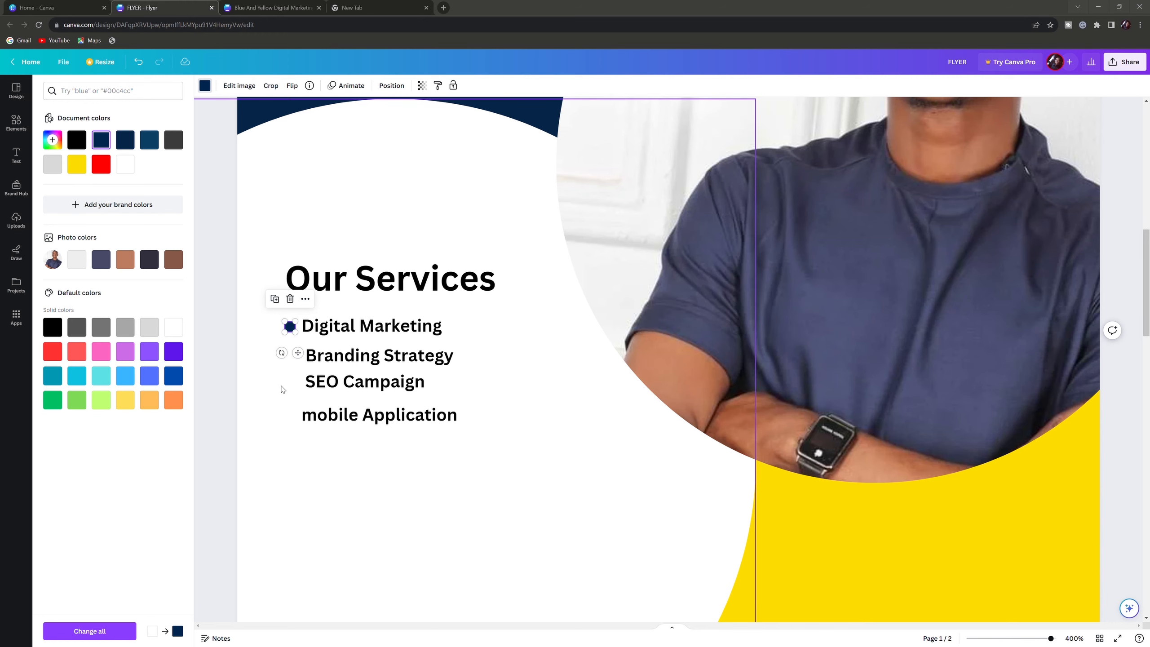
Duplicate the navy bullet three times and place the copies just left of "Branding Strategy", "SEO Campaign" and "mobile Application" on page 1
left_click(289, 363)
left_click(290, 328)
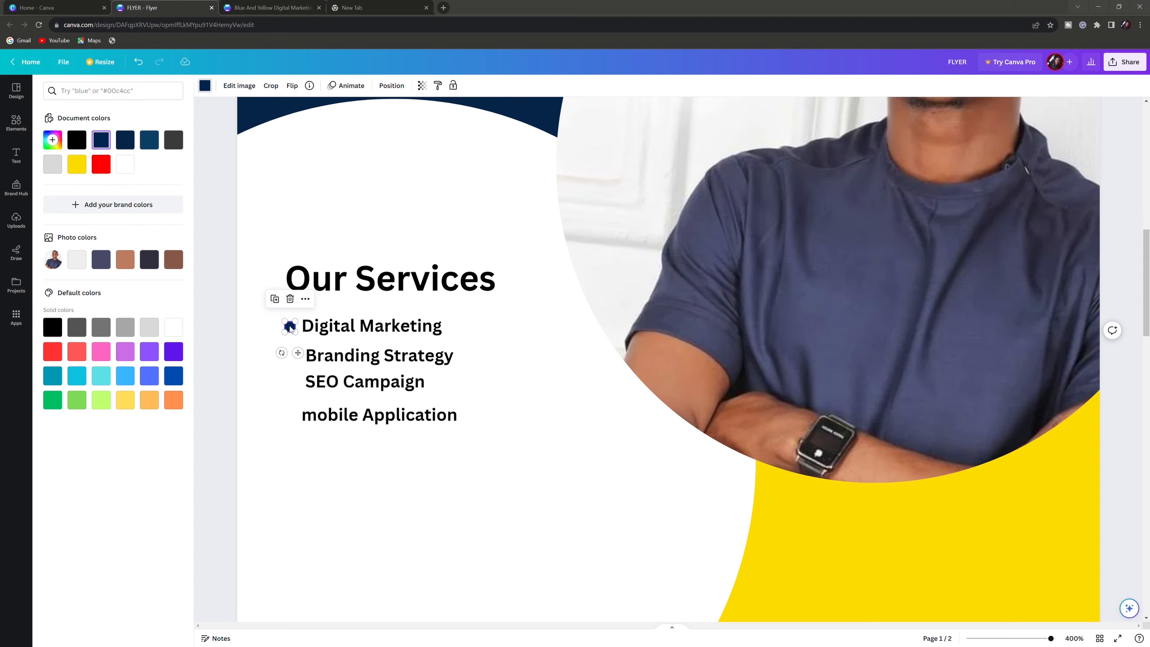
key("ctrl+d")
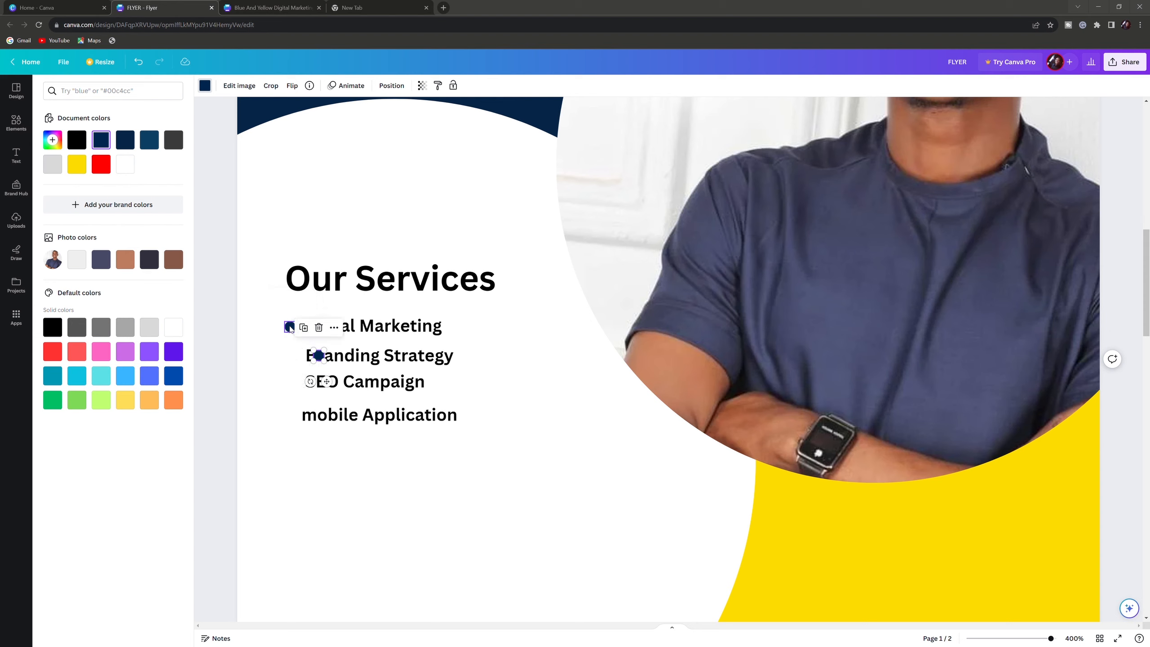
key("ctrl+d")
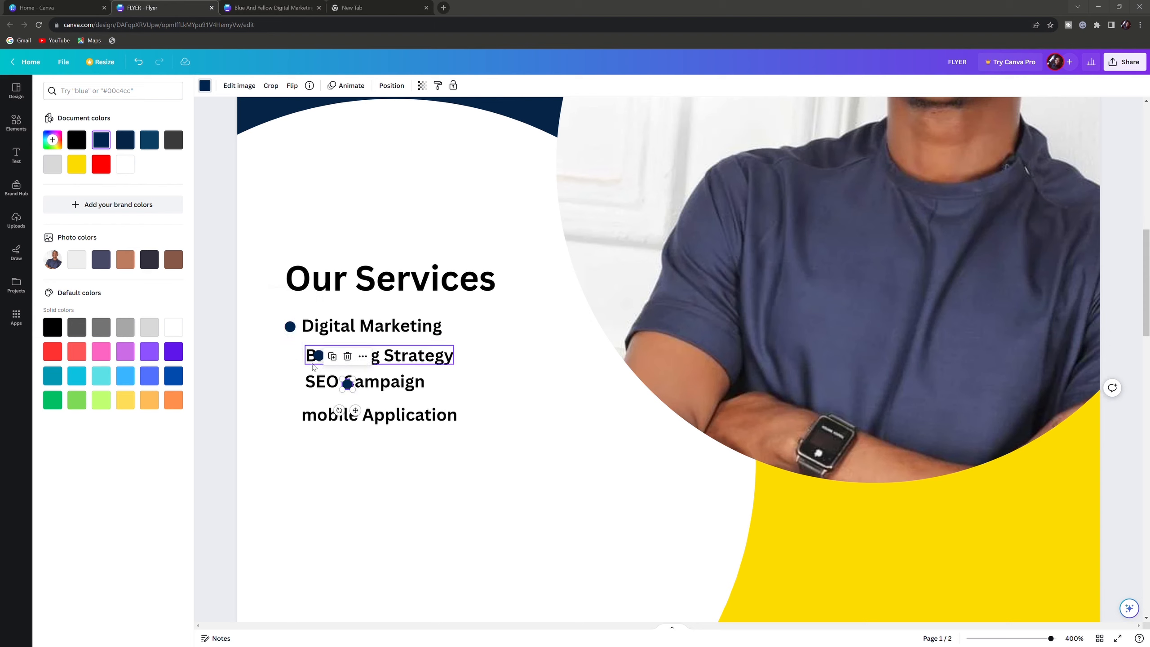
key("ctrl+d")
left_click(326, 362)
left_click_drag(326, 362, 299, 360)
left_click_drag(344, 391, 297, 392)
left_click_drag(376, 415, 288, 421)
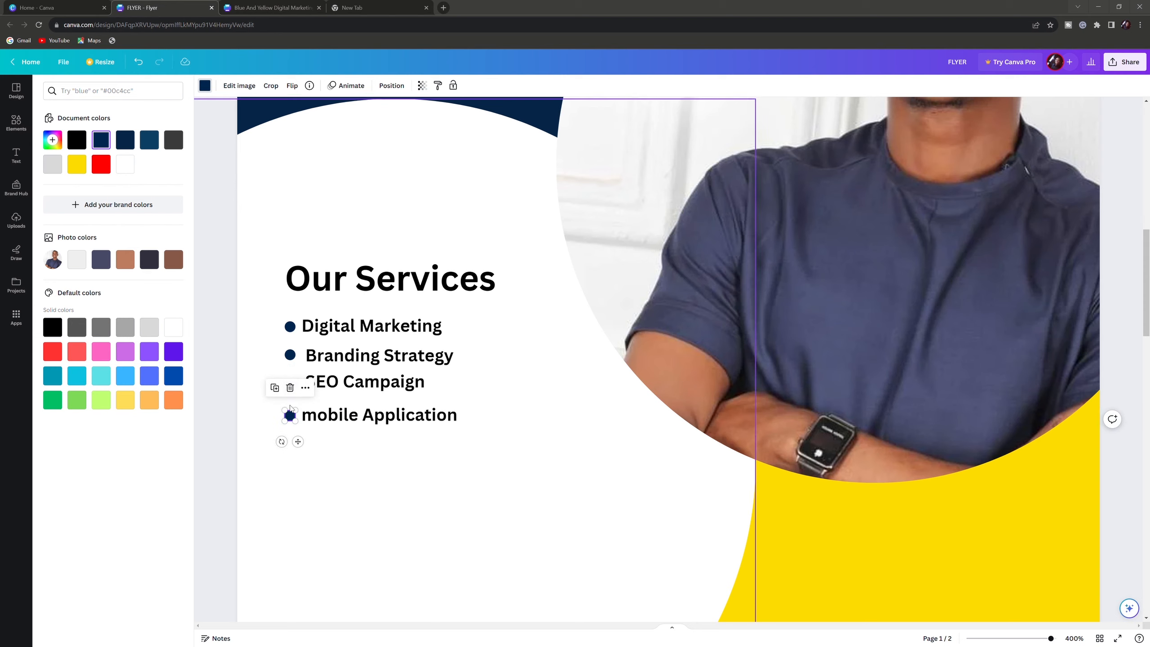
left_click(269, 399)
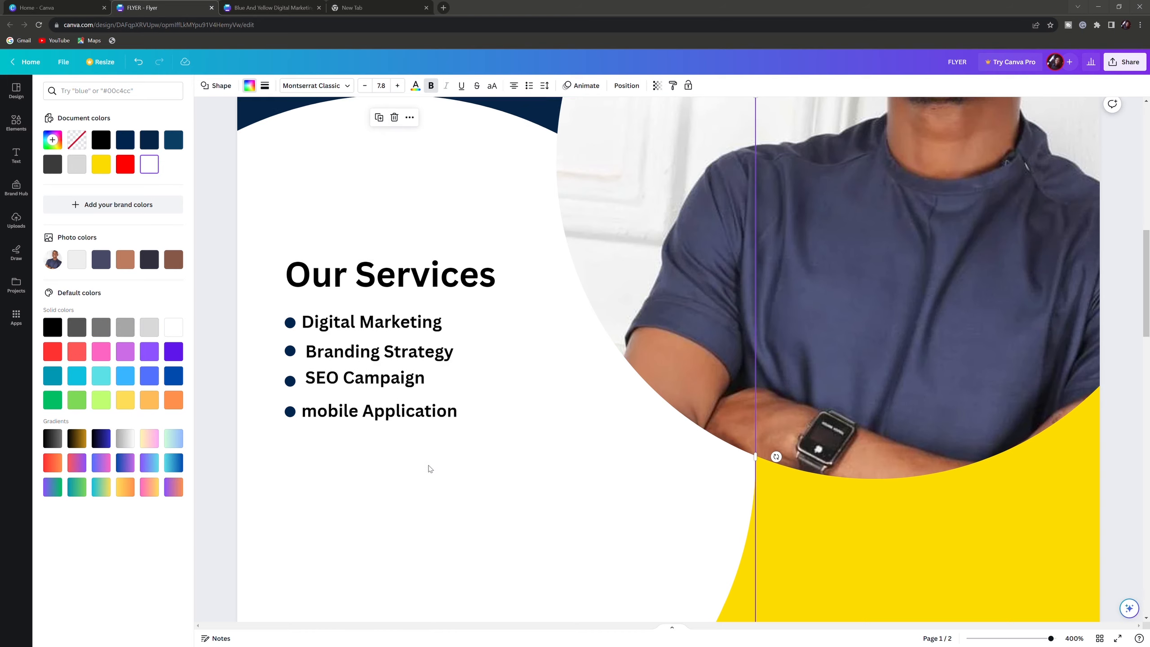
Check the template's "GET STARTED" button shape on page 2, and replace the elements search term with "semi"
scroll(430, 469, "down", 4)
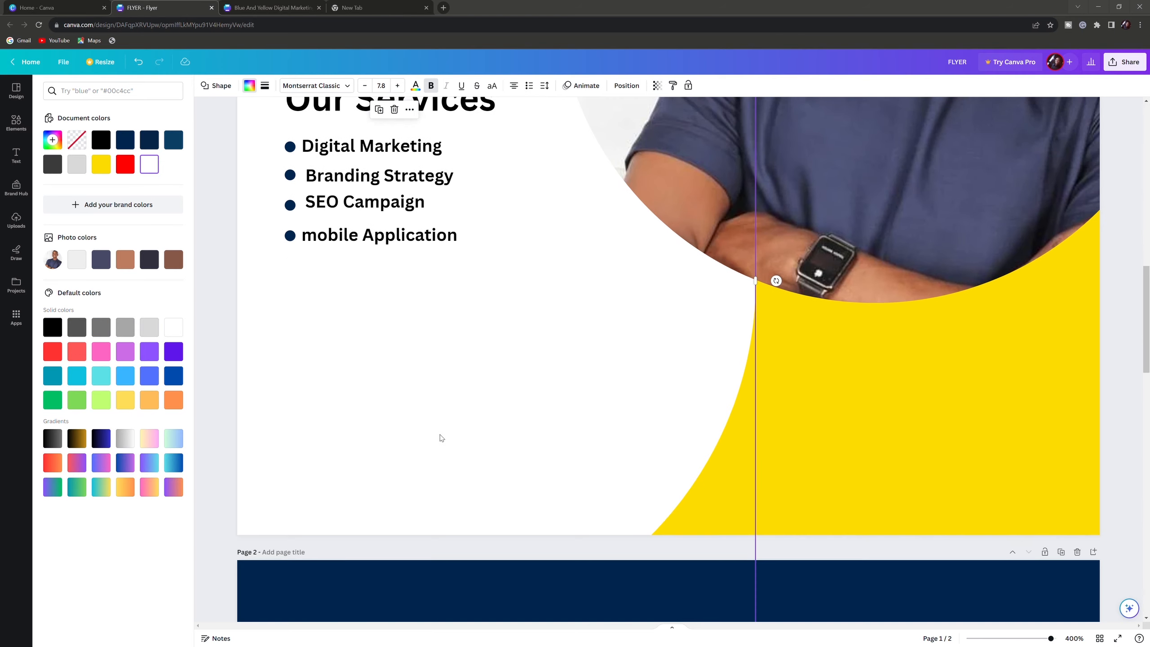
scroll(442, 437, "down", 4)
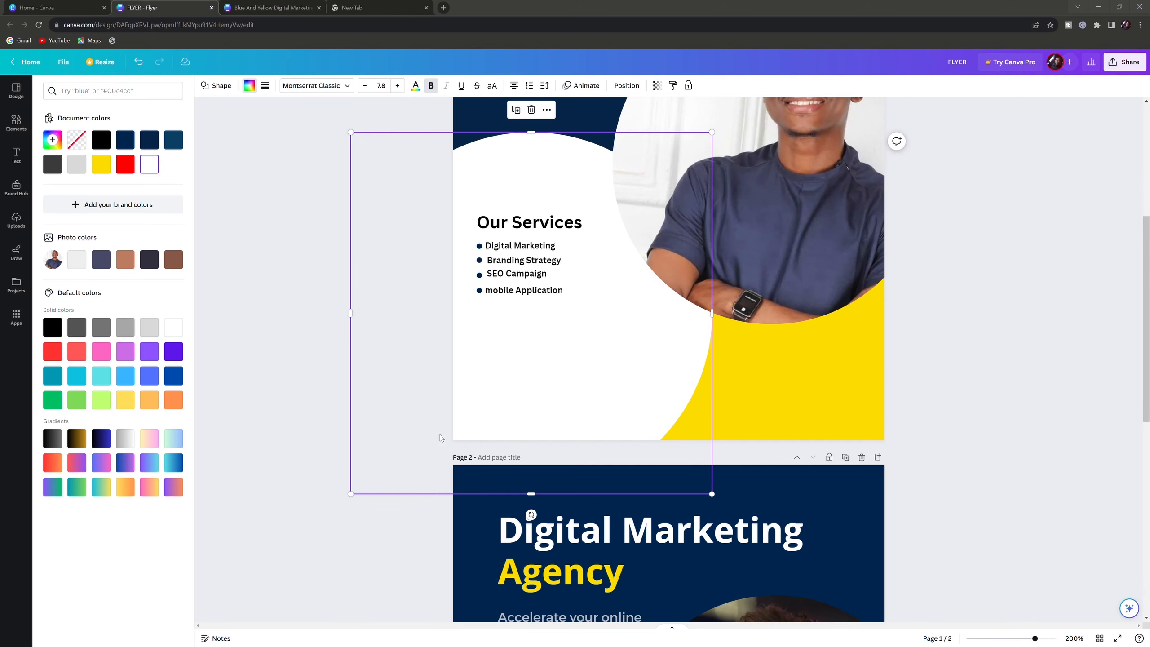
scroll(445, 438, "down", 10)
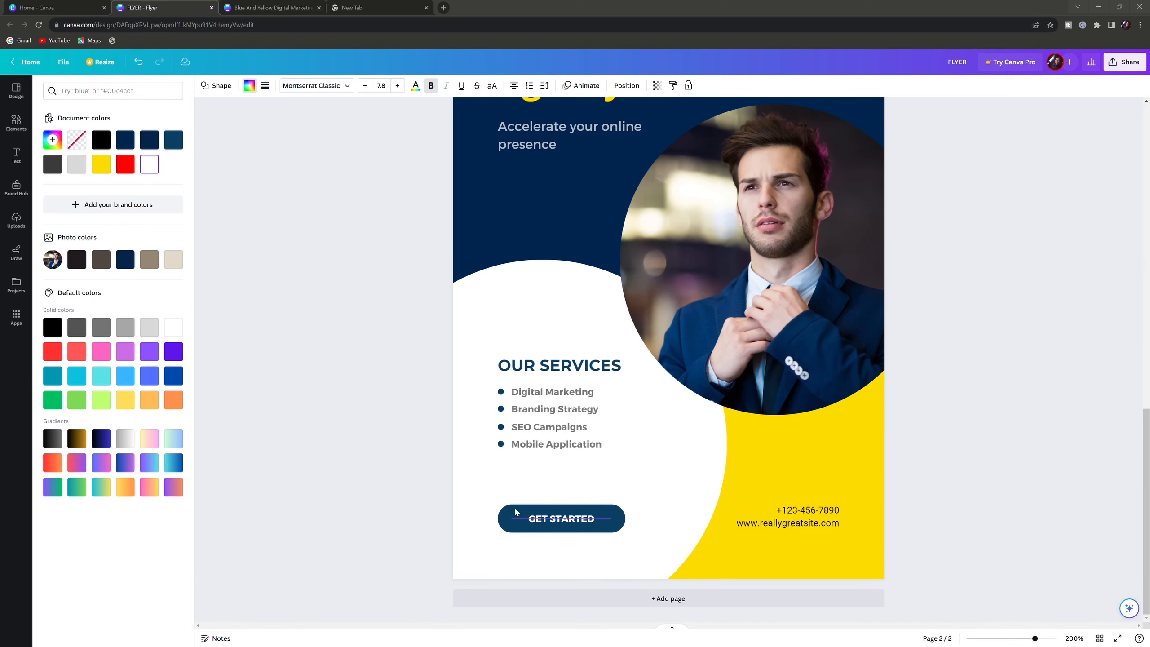
left_click(515, 512)
scroll(525, 408, "up", 6)
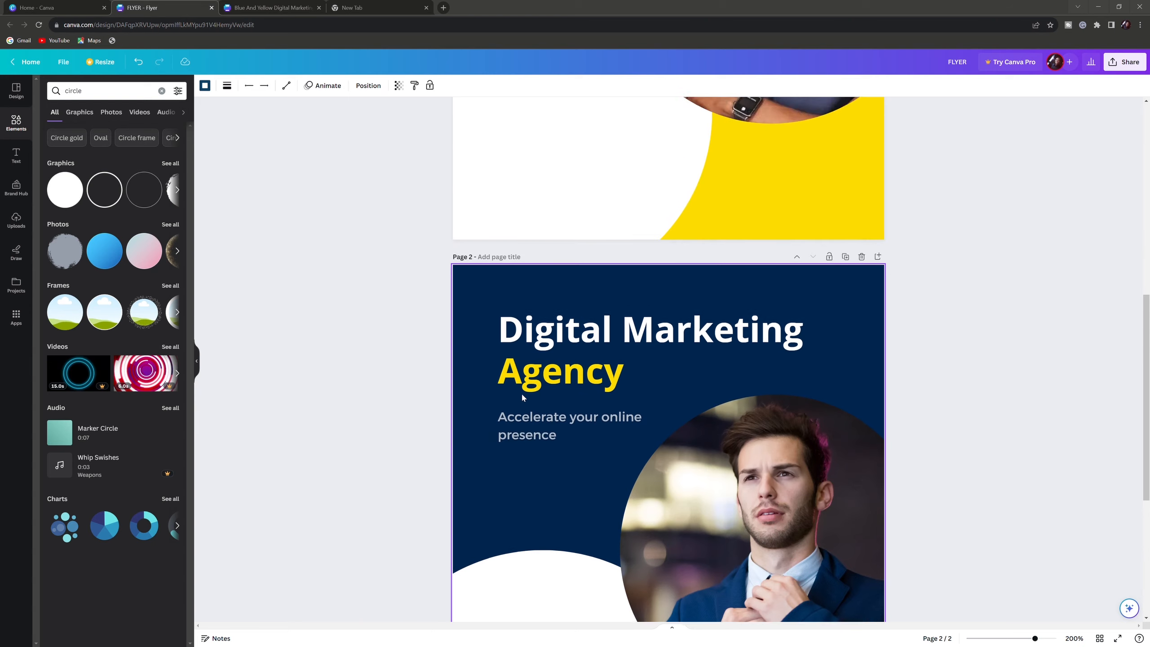
scroll(523, 390, "up", 7)
scroll(342, 401, "down", 2)
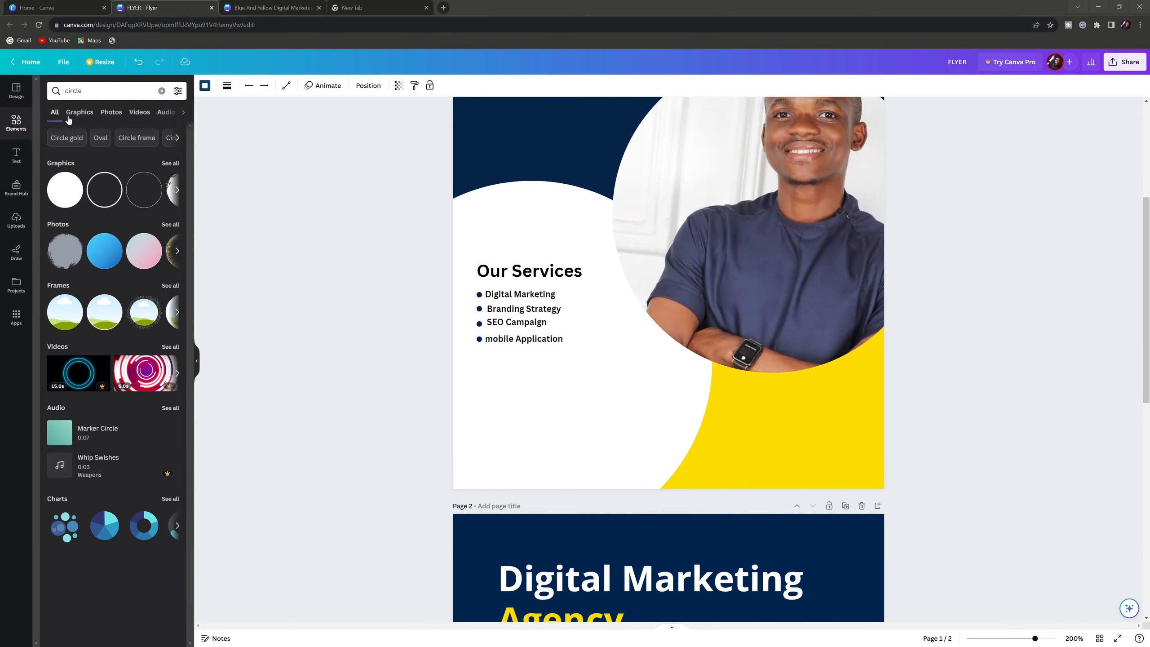
left_click(97, 91)
key("ctrl+a")
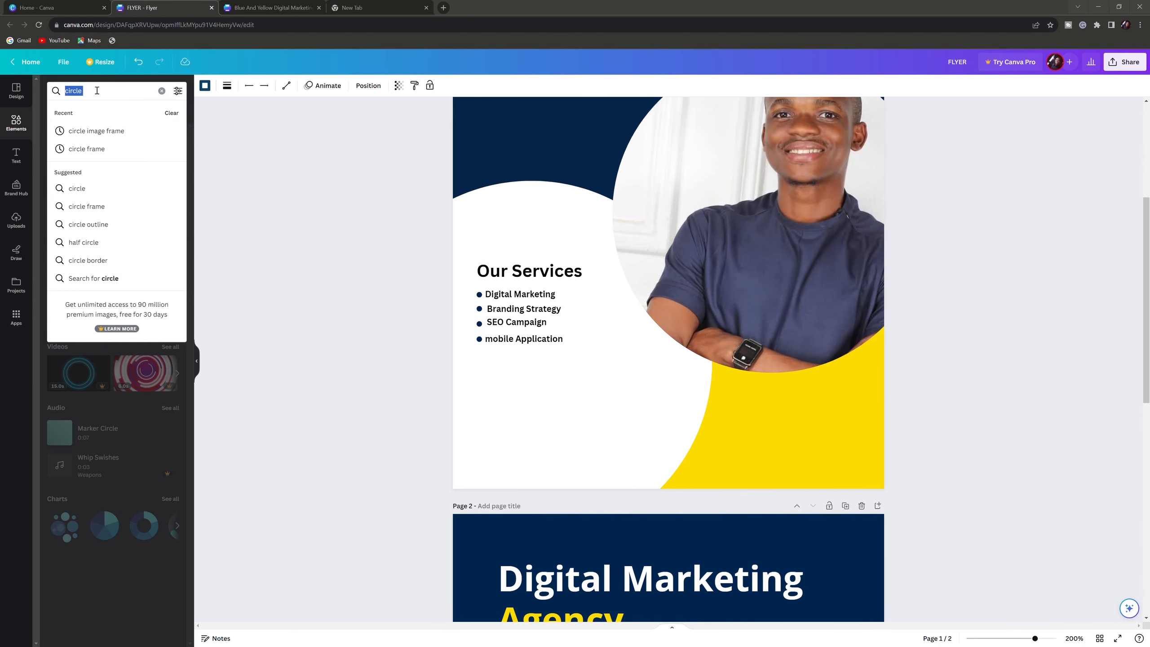
key("BackSpace")
type("semi")
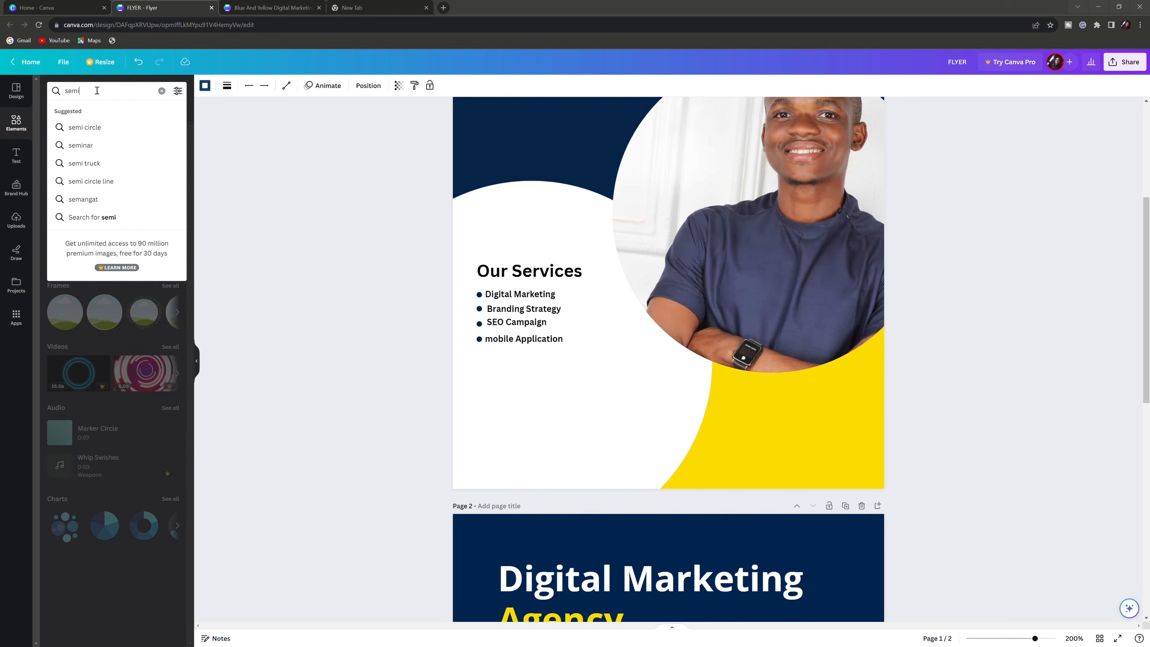